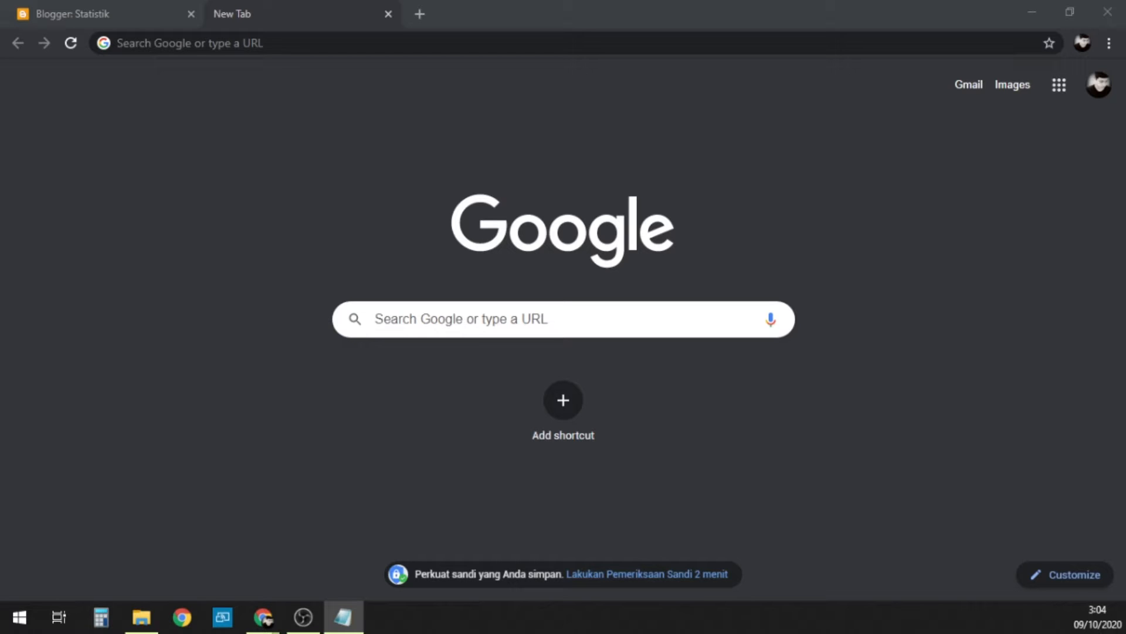
Step: Open blogger.com in the new tab and close that tab again
left_click(661, 44)
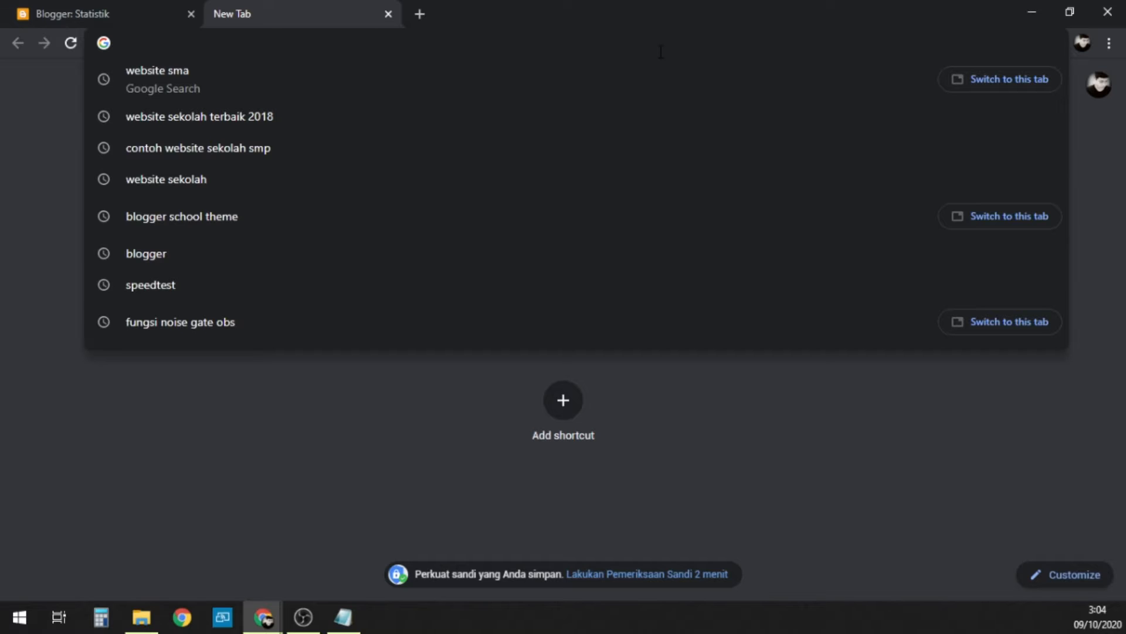
type("blogger")
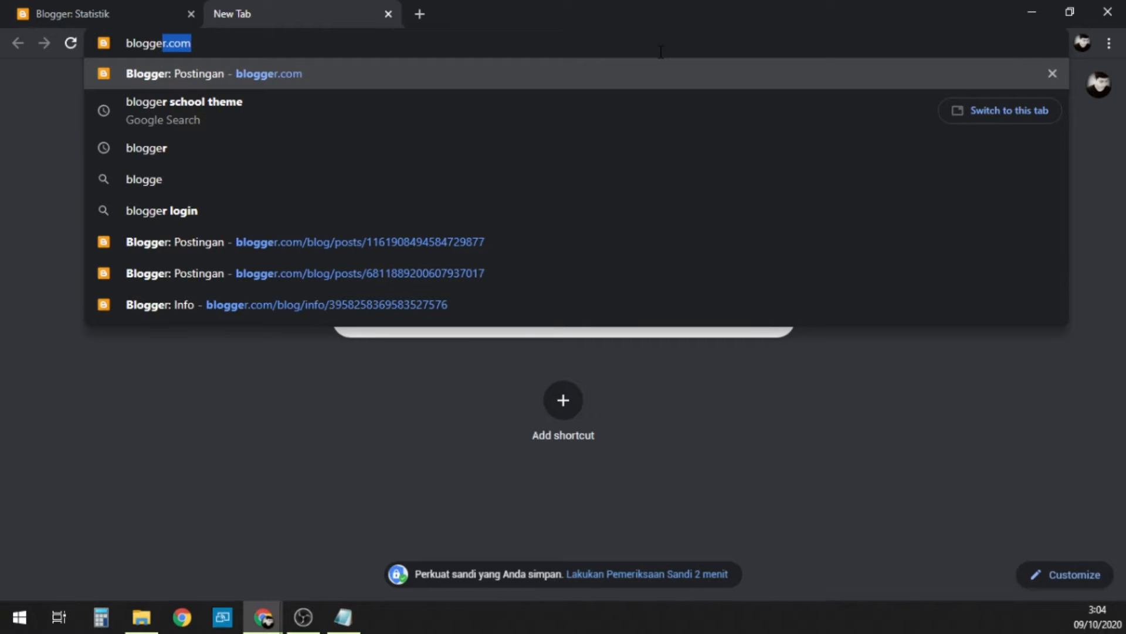
type(".com")
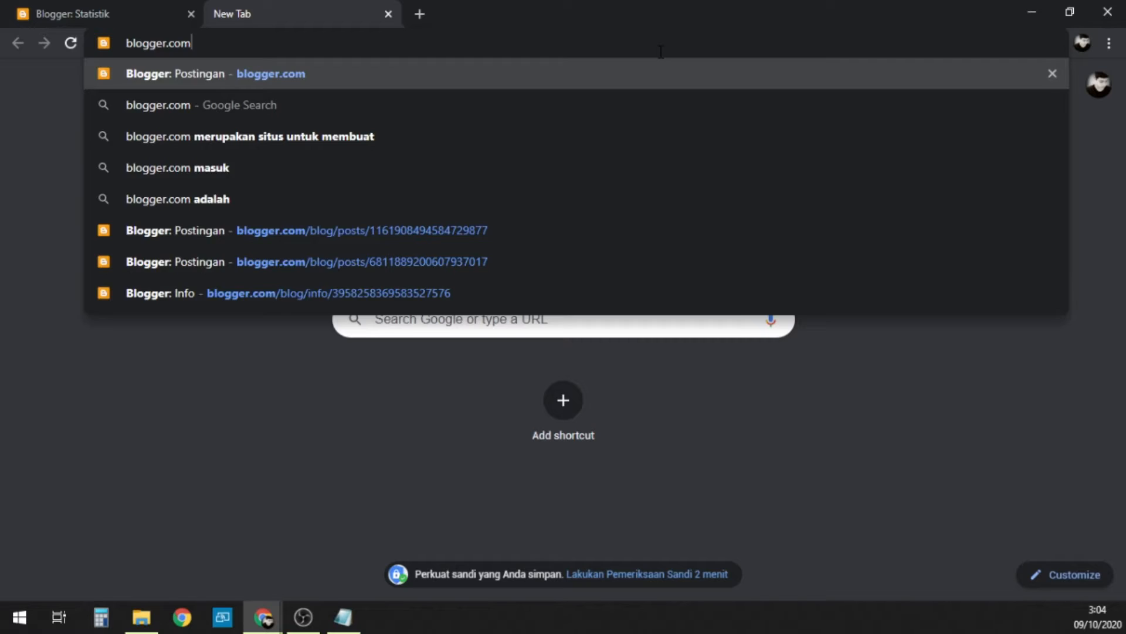
key("Return")
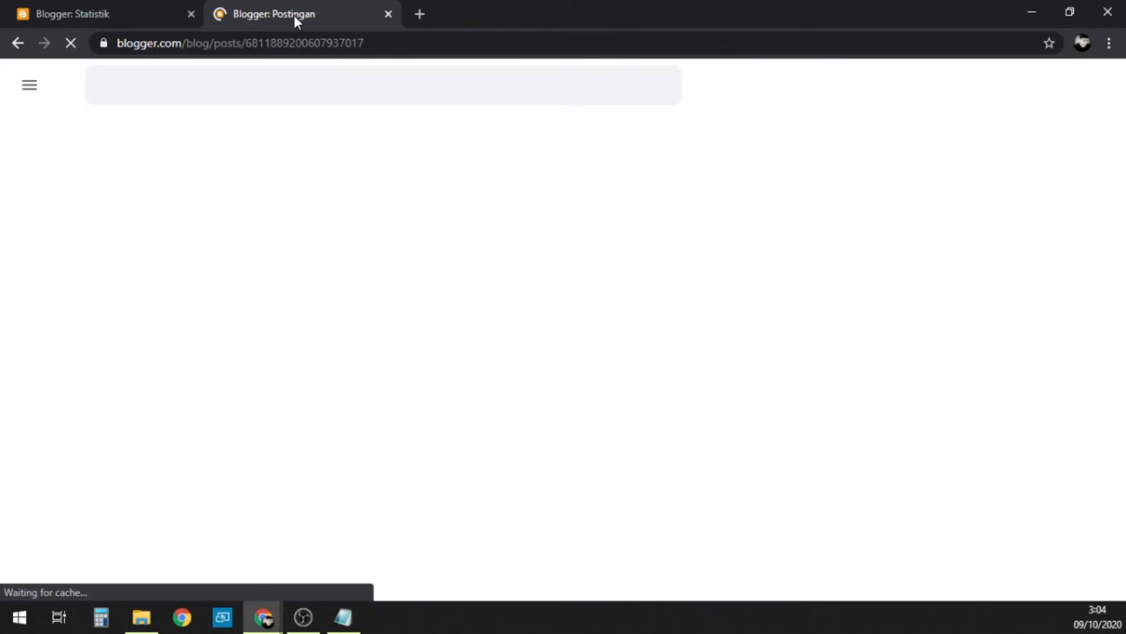
left_click(391, 12)
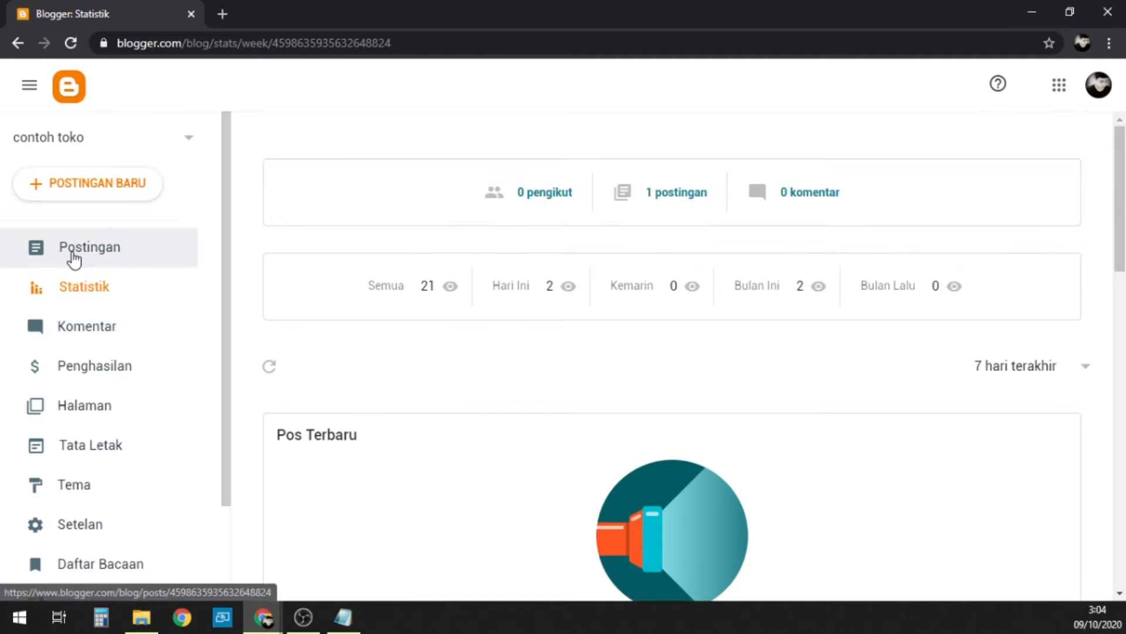
Step: Start creating a new blog from the list of existing blogs
left_click(87, 147)
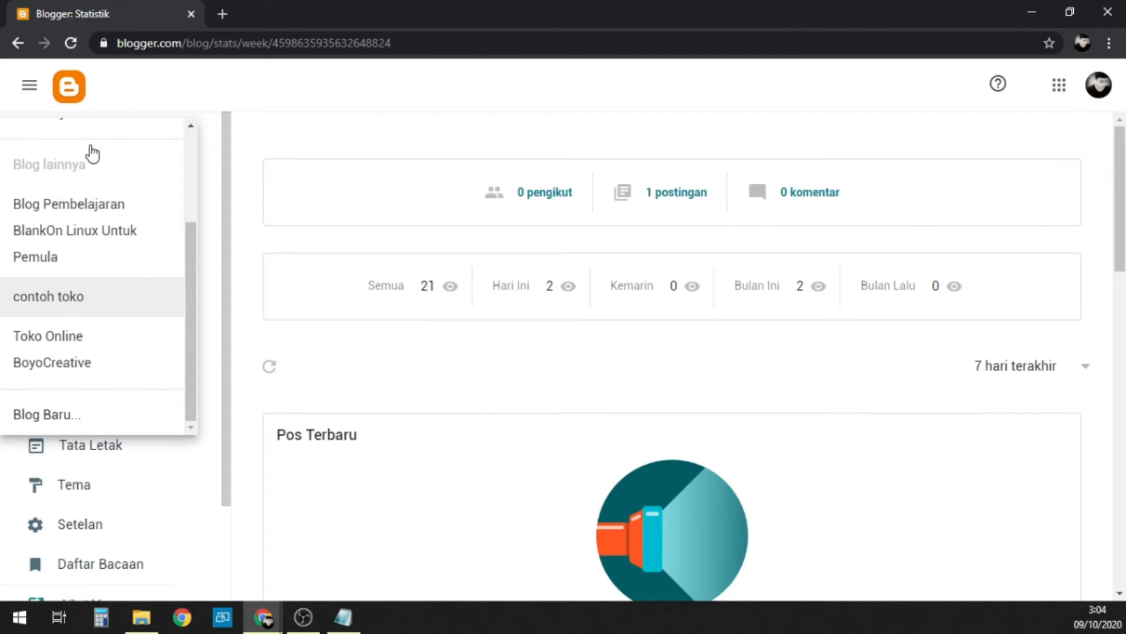
scroll(127, 213, "up", 3)
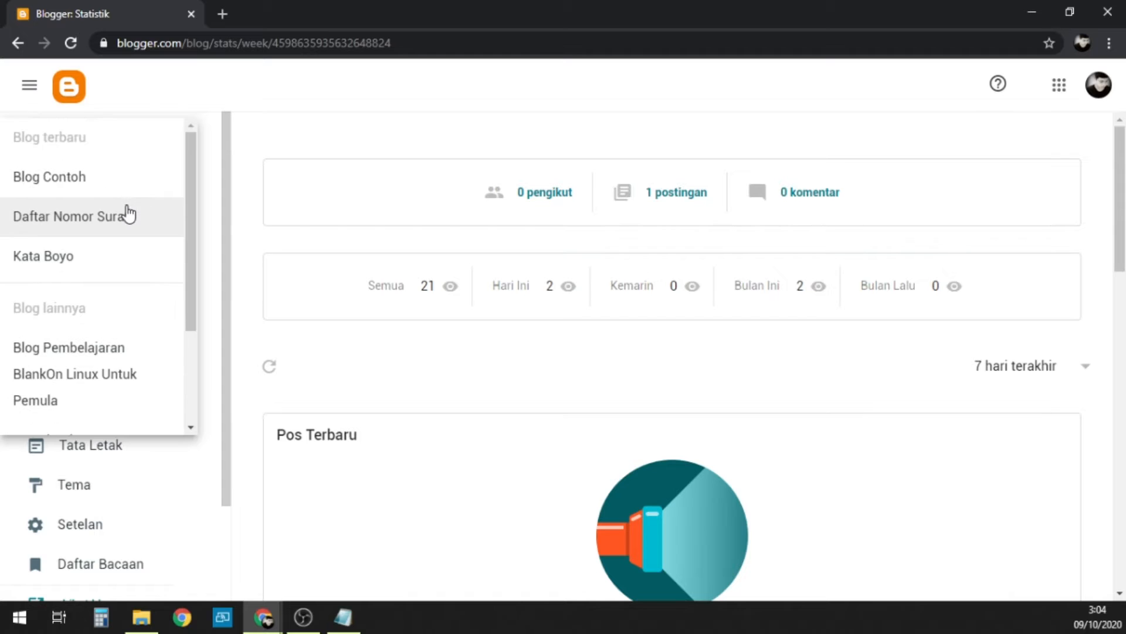
scroll(127, 213, "down", 3)
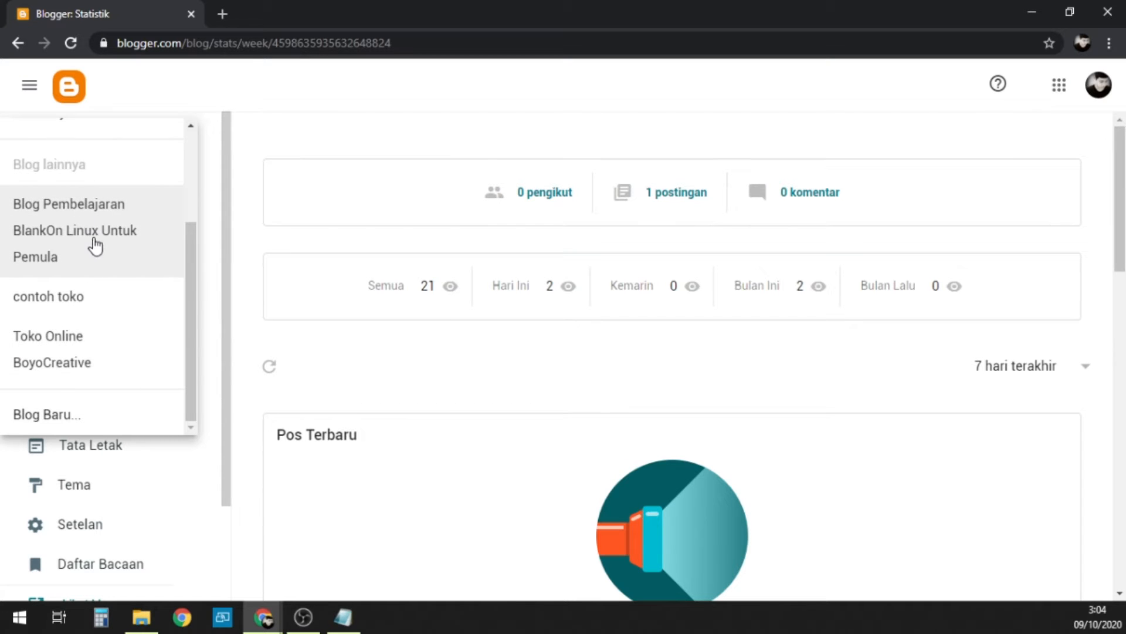
left_click(47, 418)
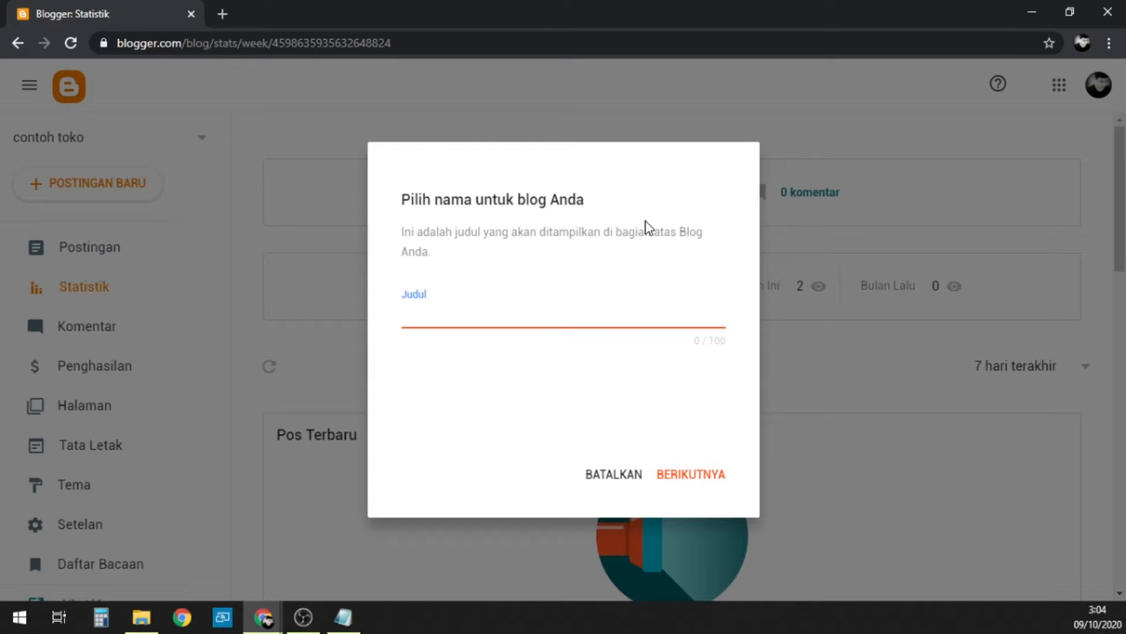
Step: Title the new blog "Wesite Resmi Sekolah Kita" and continue to the address choice
type("Wesite Resmi Se")
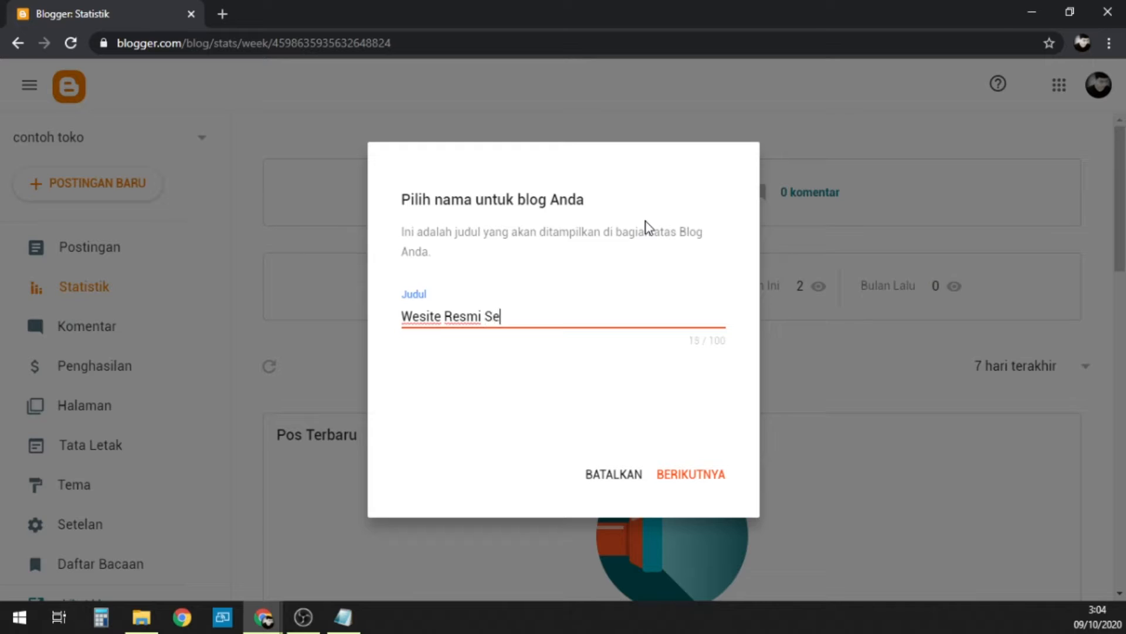
type("kolah Kita")
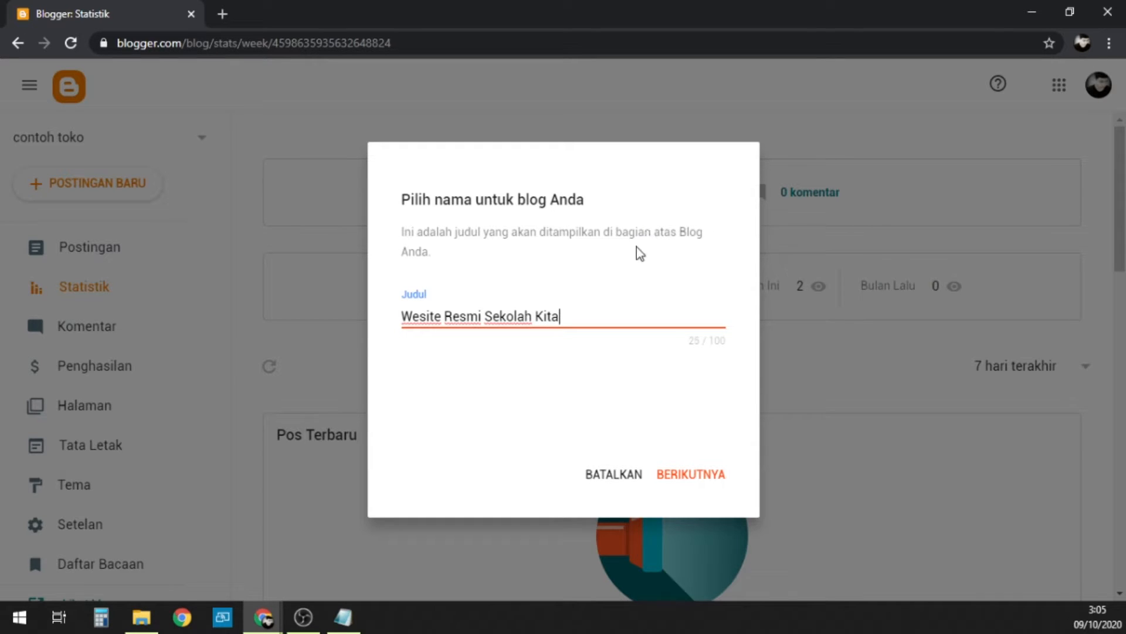
left_click(690, 487)
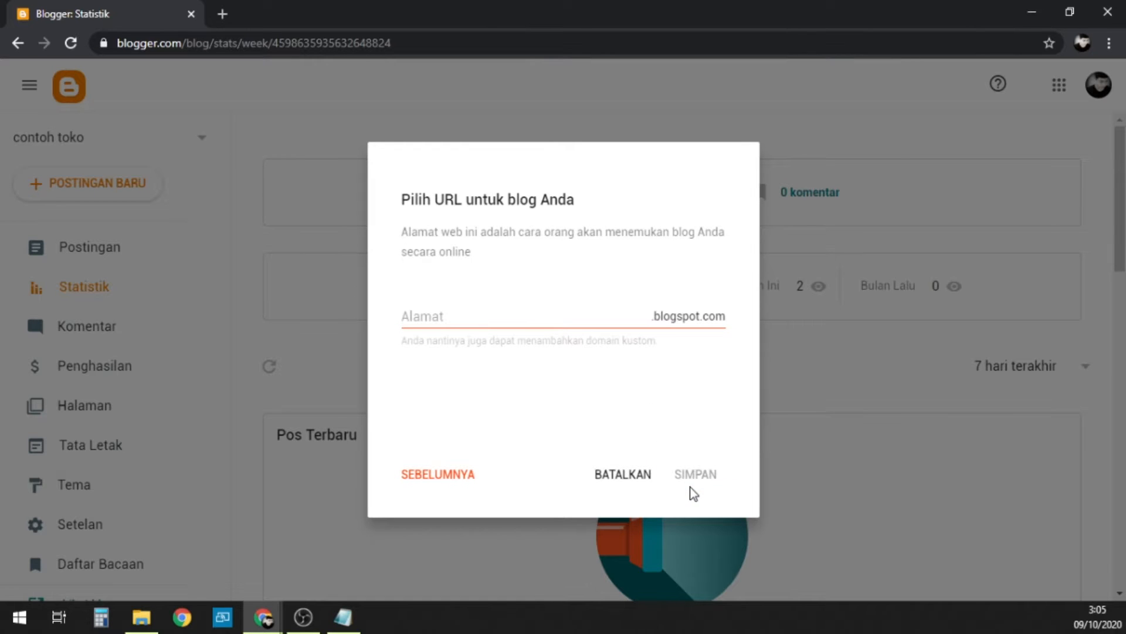
Step: Enter sekolahkita as the blog's blogspot.com address and check its availability
left_click(551, 322)
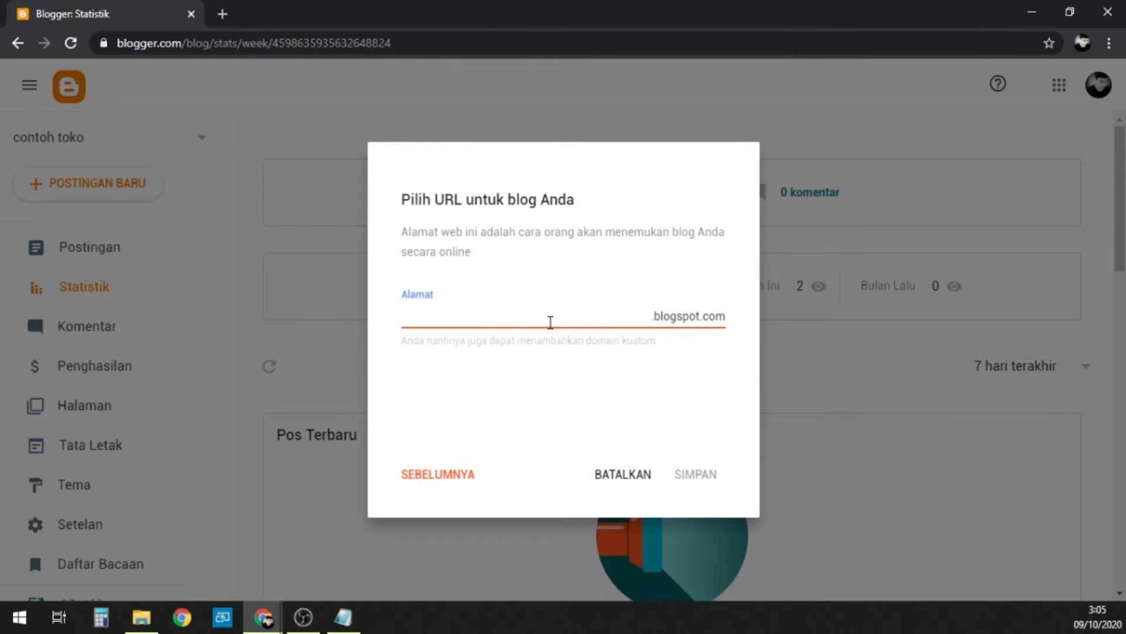
type("sekolahkita")
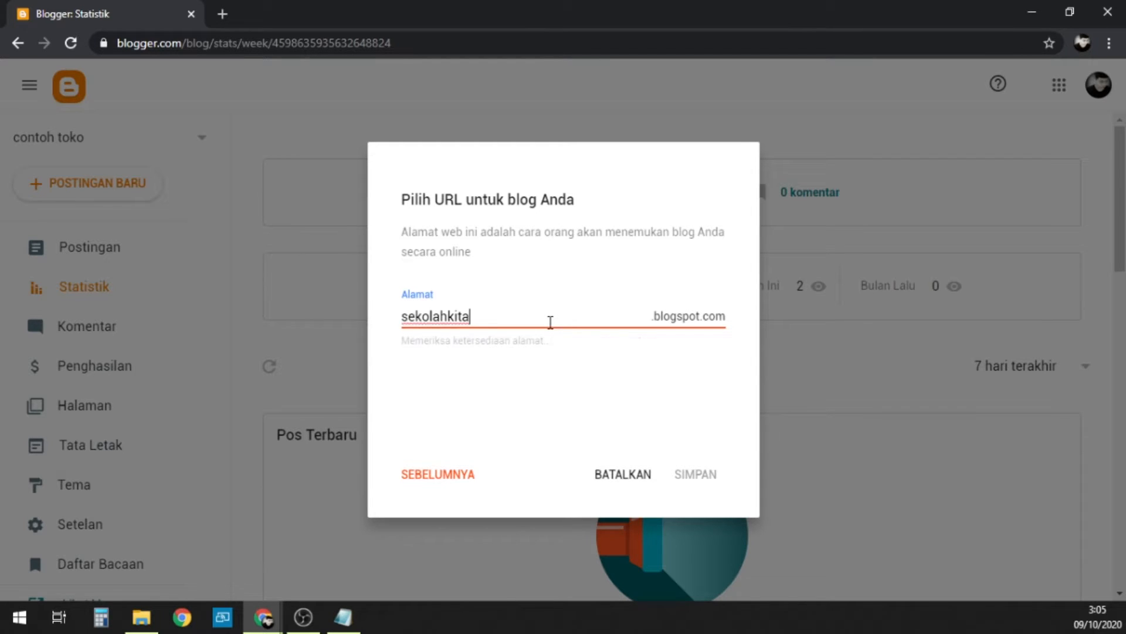
left_click(375, 347)
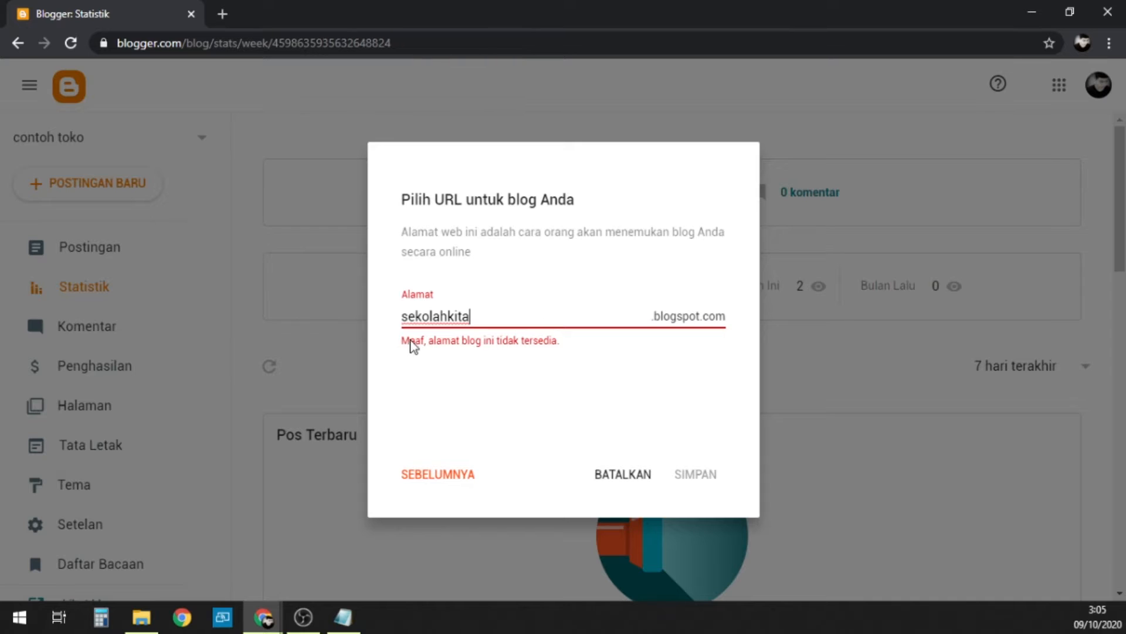
left_click(403, 341)
Step: Change the blog address to sekolahkita999 and save the new blog
left_click(571, 321)
left_click(524, 320)
type("999")
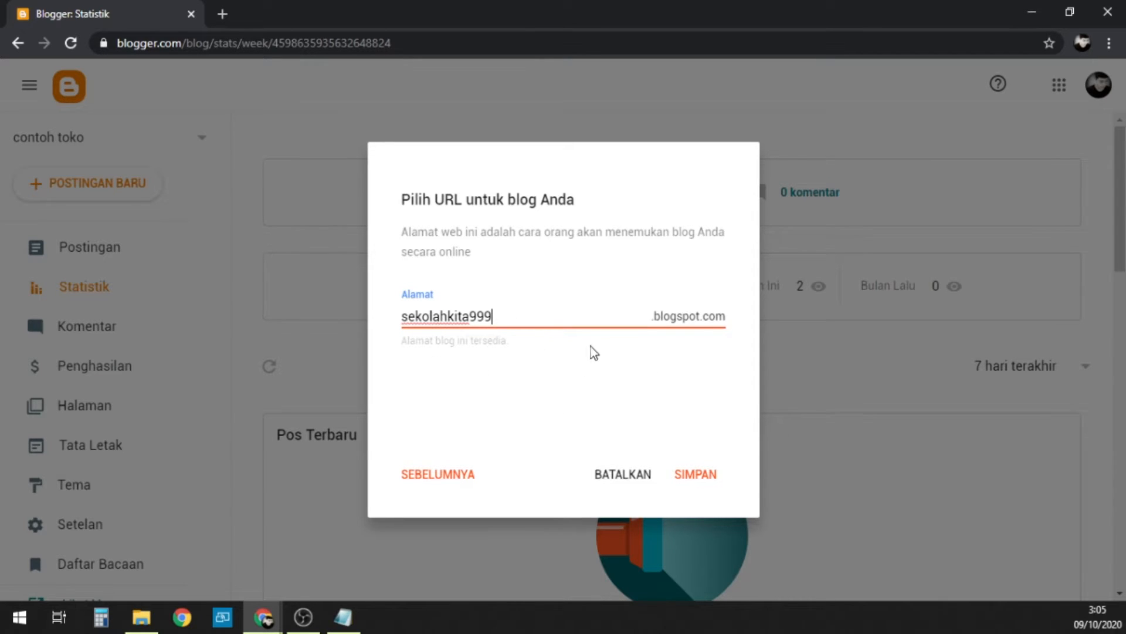
left_click(695, 474)
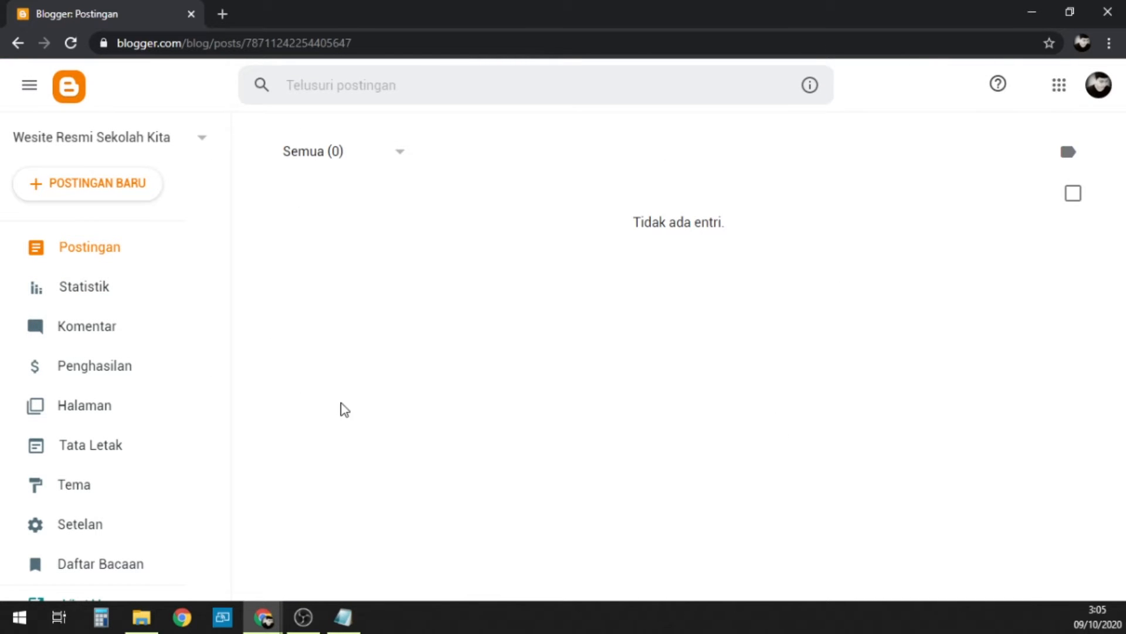
Step: View the new blog's public page and its side menu, and close the blog's tab
scroll(88, 343, "down", 2)
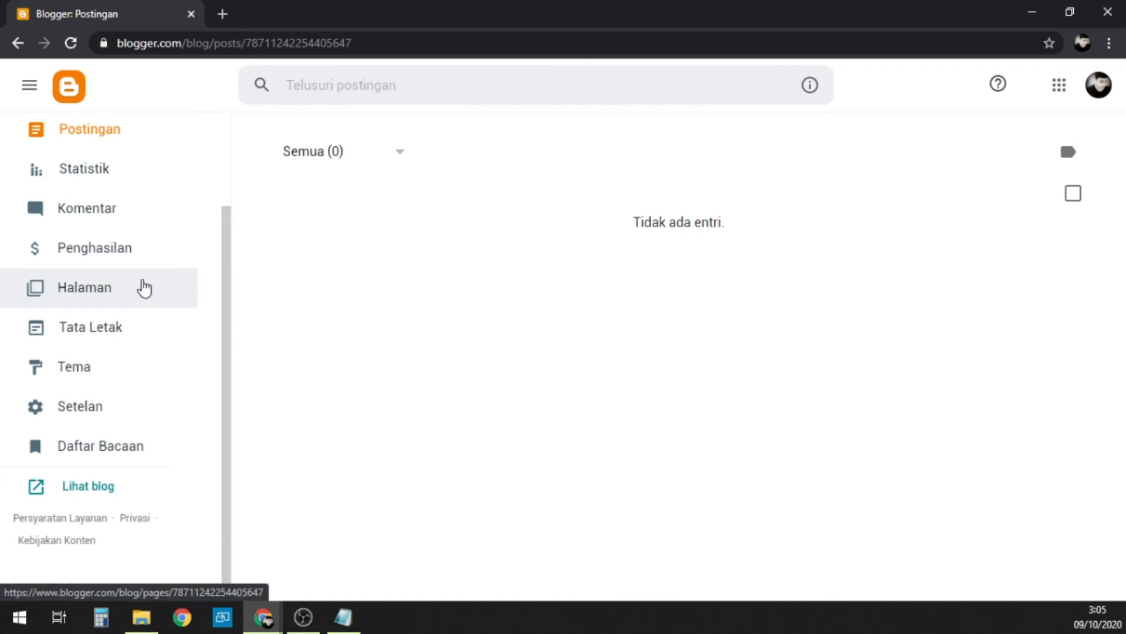
scroll(143, 288, "up", 2)
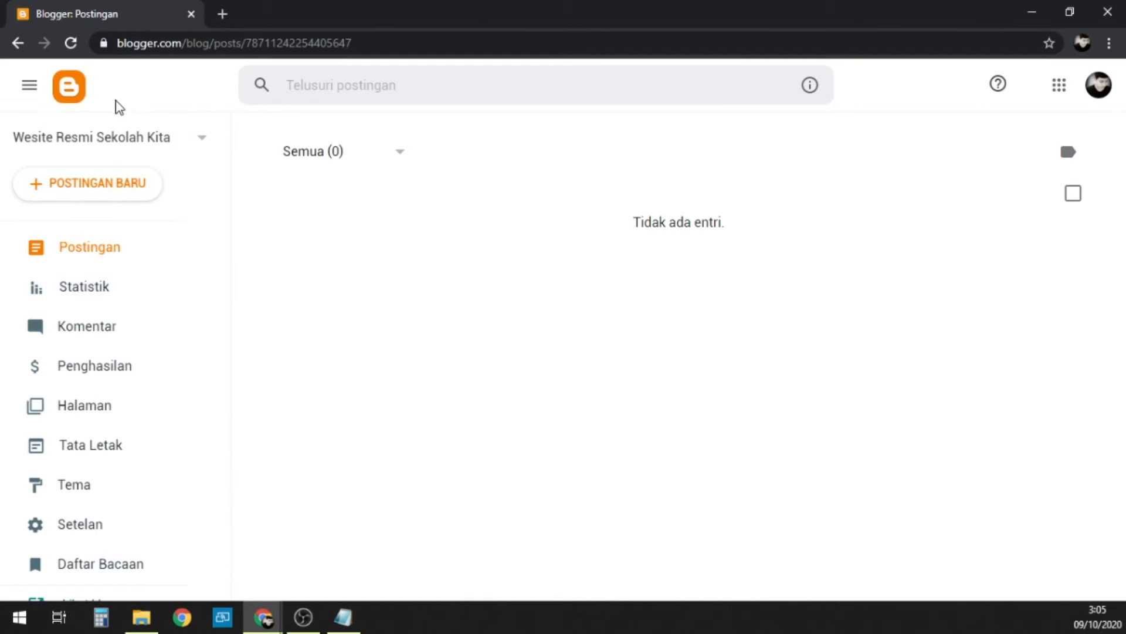
scroll(158, 234, "down", 2)
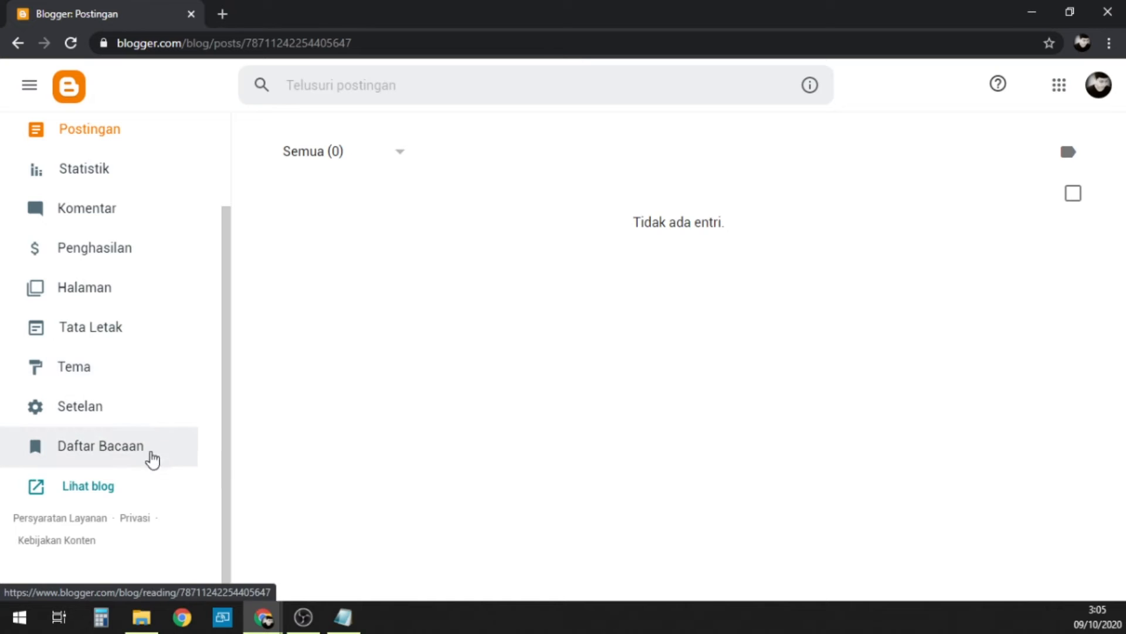
left_click(83, 497)
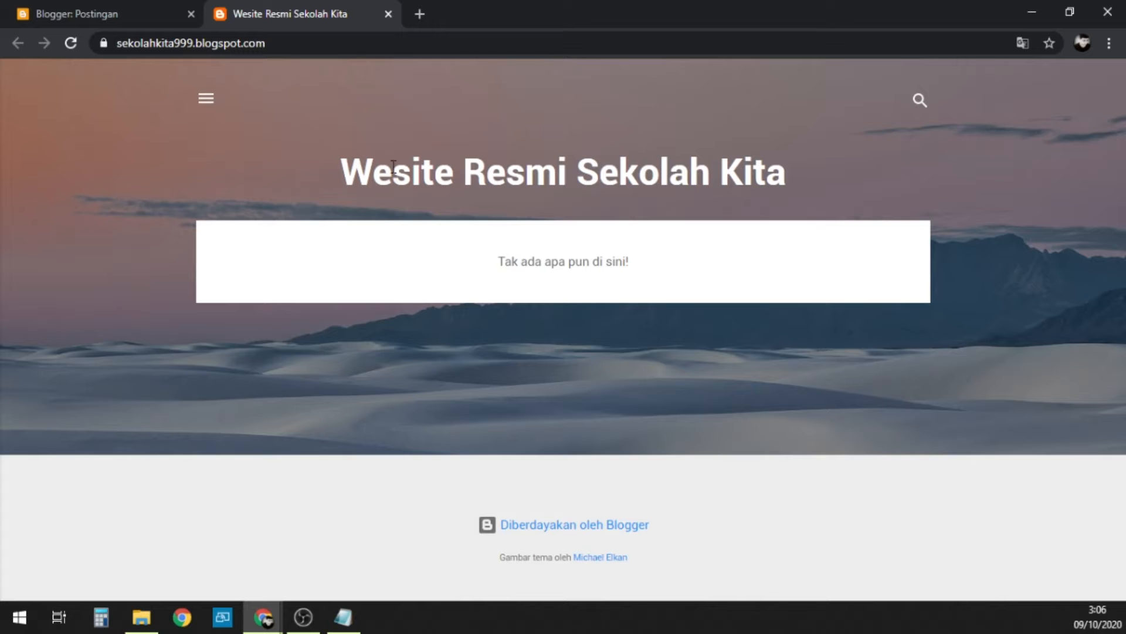
left_click(206, 98)
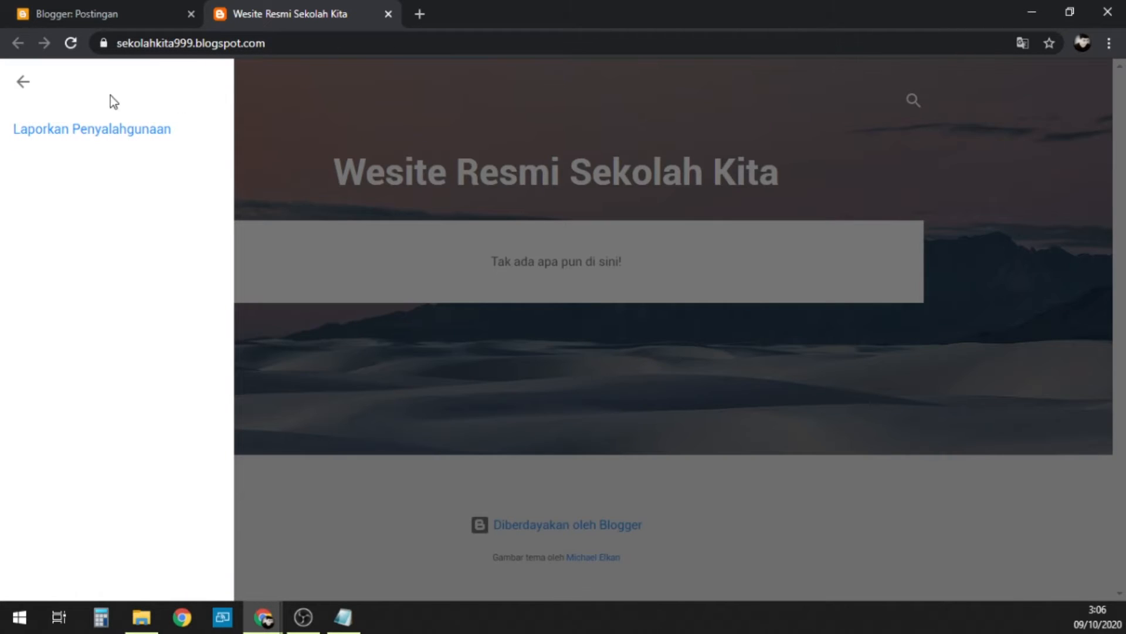
left_click(21, 84)
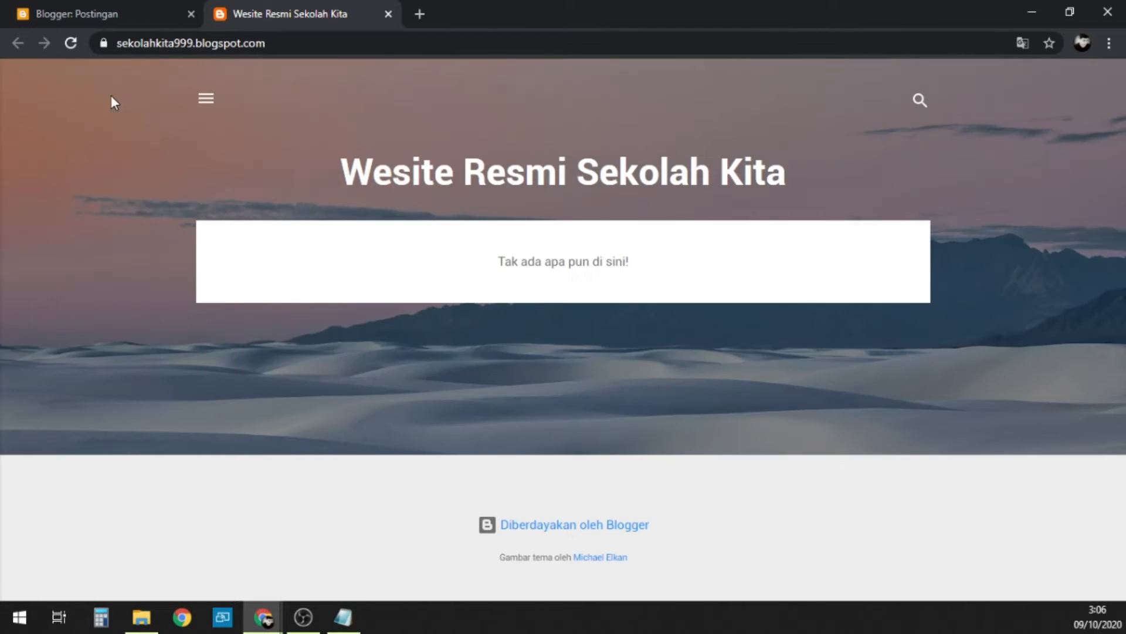
left_click(388, 14)
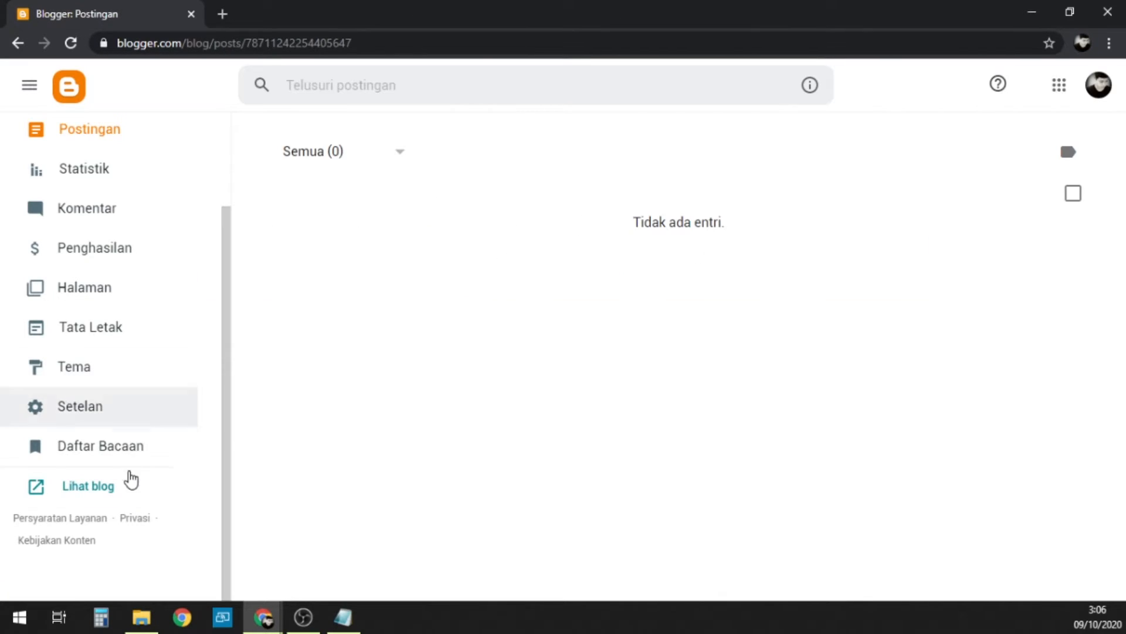
scroll(126, 344, "up", 2)
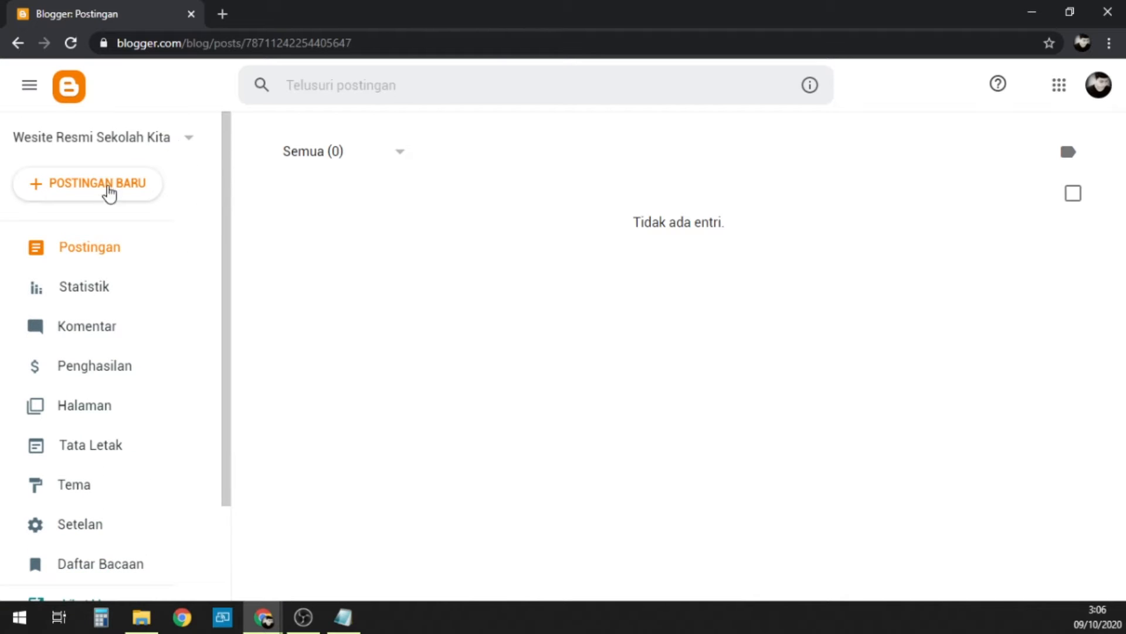
scroll(85, 483, "down", 2)
scroll(83, 483, "up", 2)
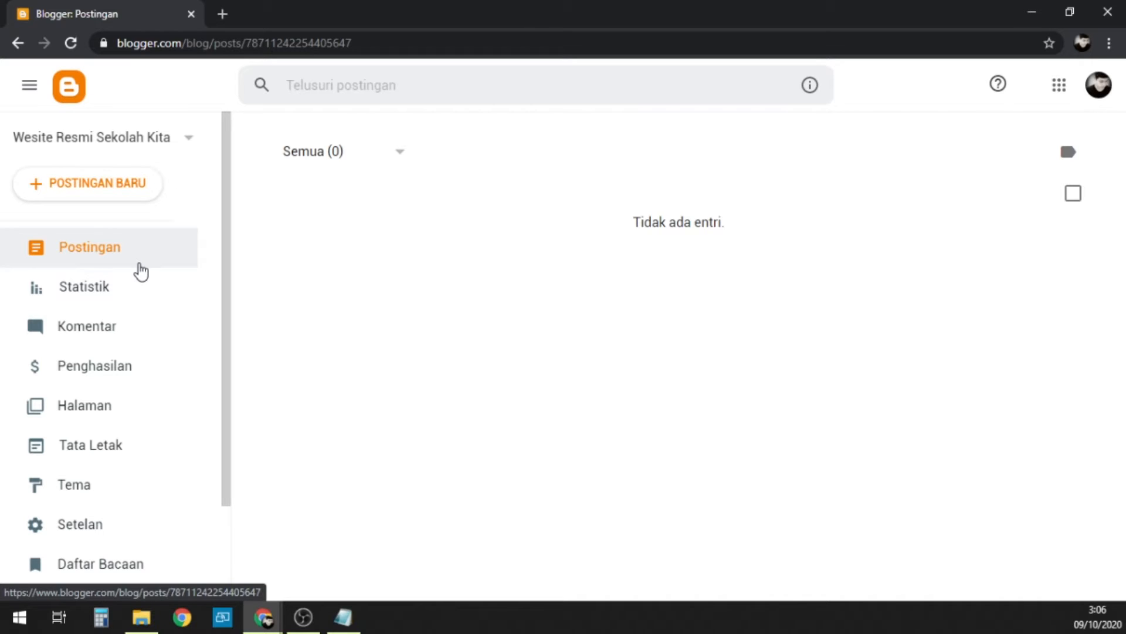
scroll(141, 278, "down", 2)
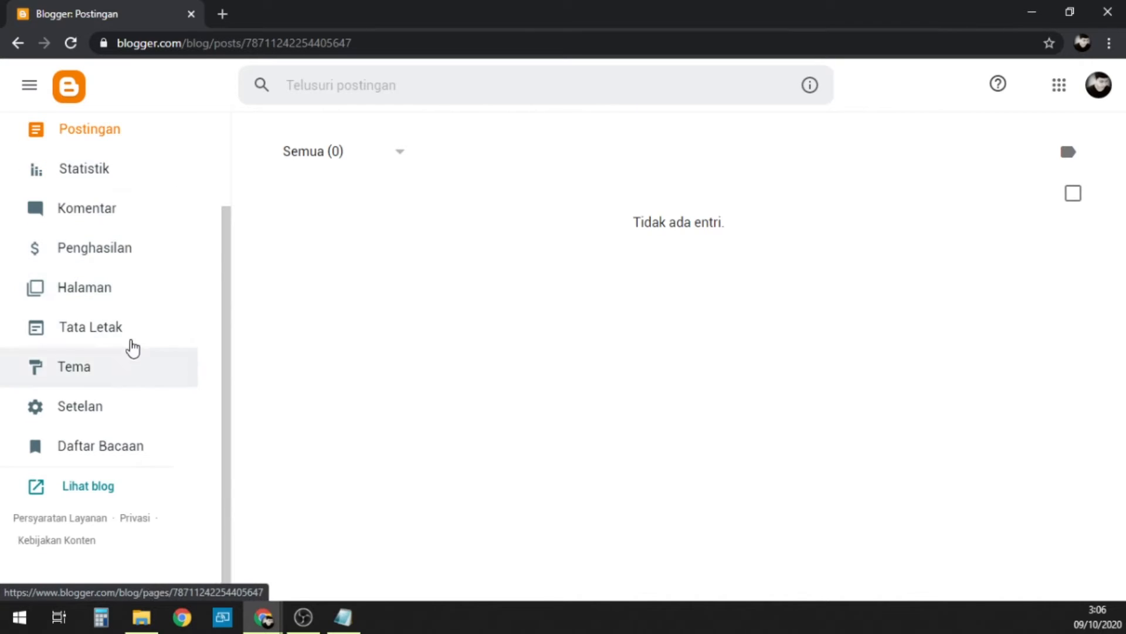
scroll(134, 345, "up", 2)
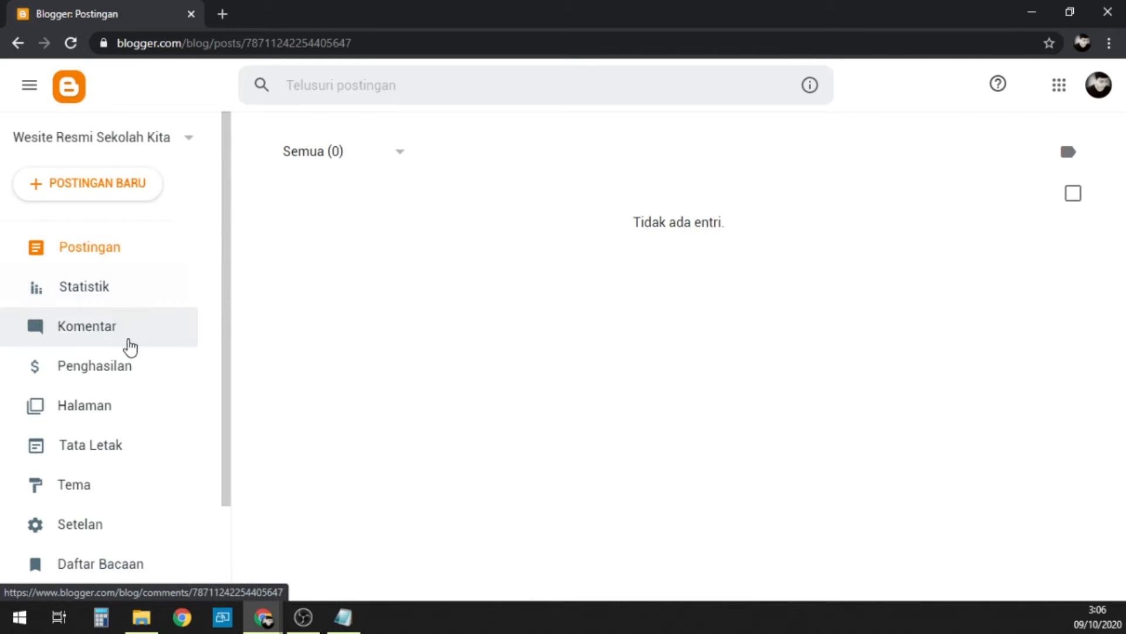
scroll(131, 344, "down", 2)
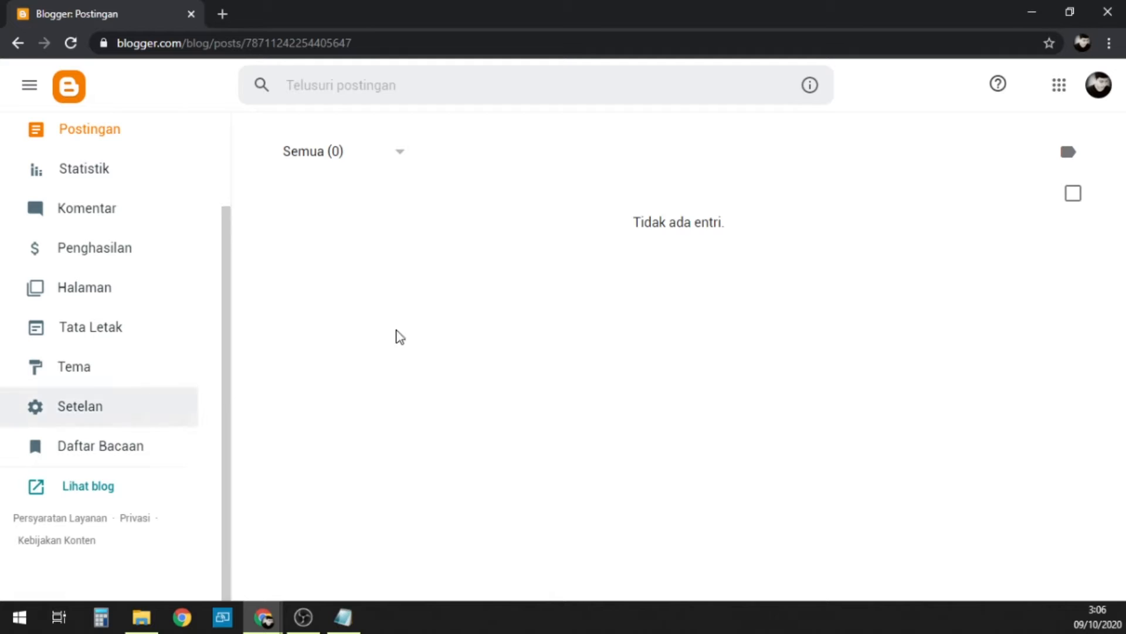
Step: Open the Data & personalisasi section of the signed-in Google account's management page
left_click(1090, 95)
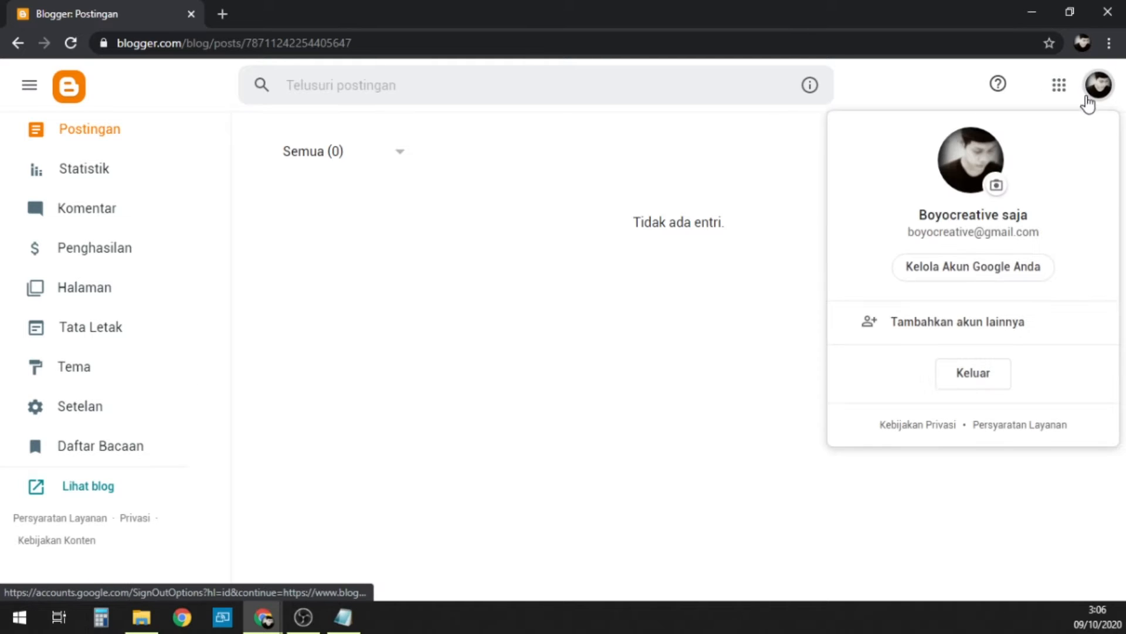
left_click(960, 274)
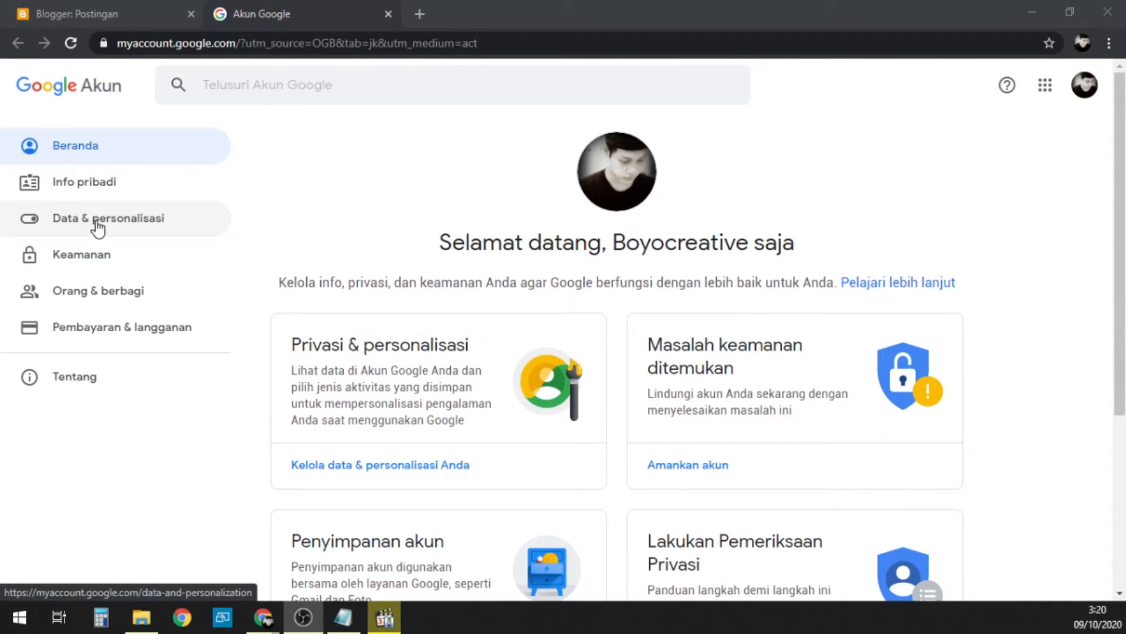
left_click(128, 223)
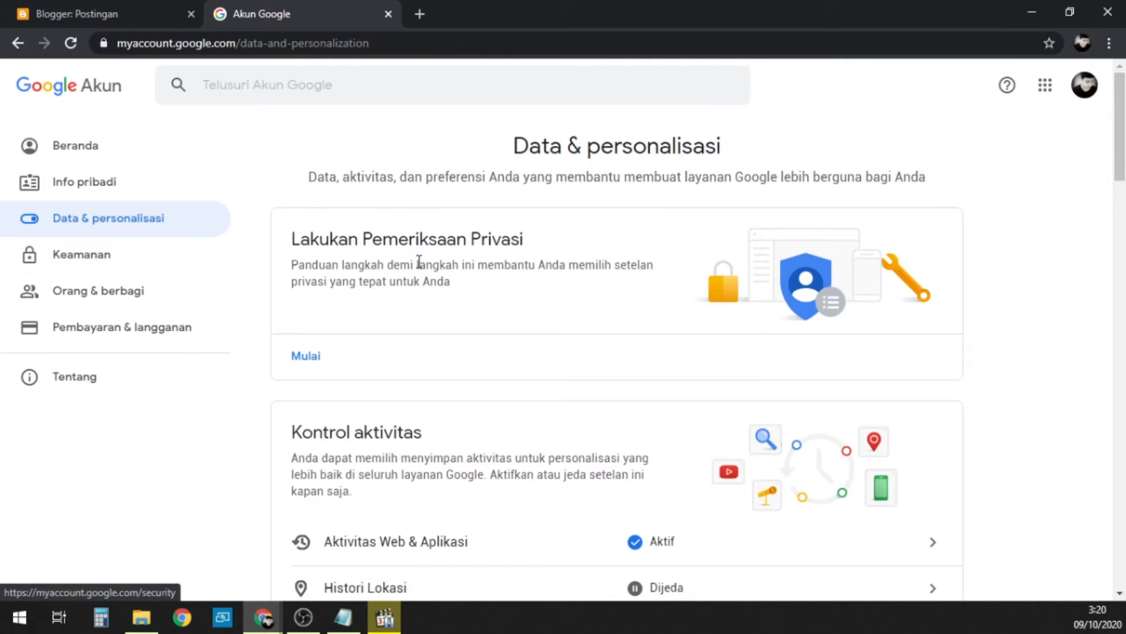
Step: Open the Bahasa settings under Preferensi umum untuk web
scroll(502, 279, "down", 13)
scroll(508, 283, "down", 15)
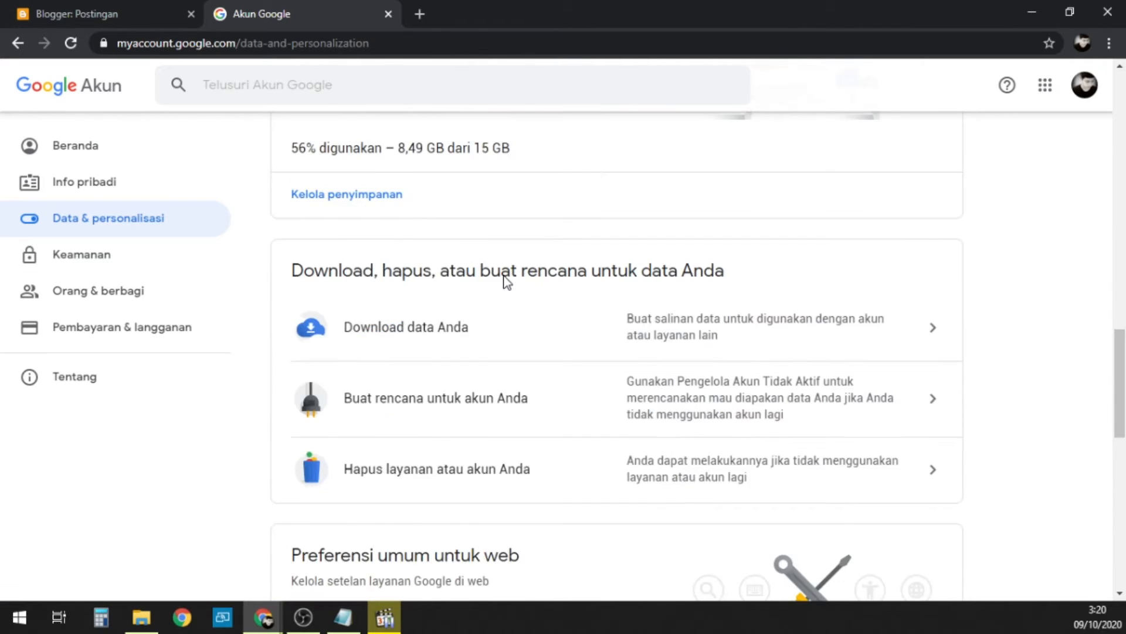
scroll(505, 285, "up", 2)
scroll(505, 284, "up", 1)
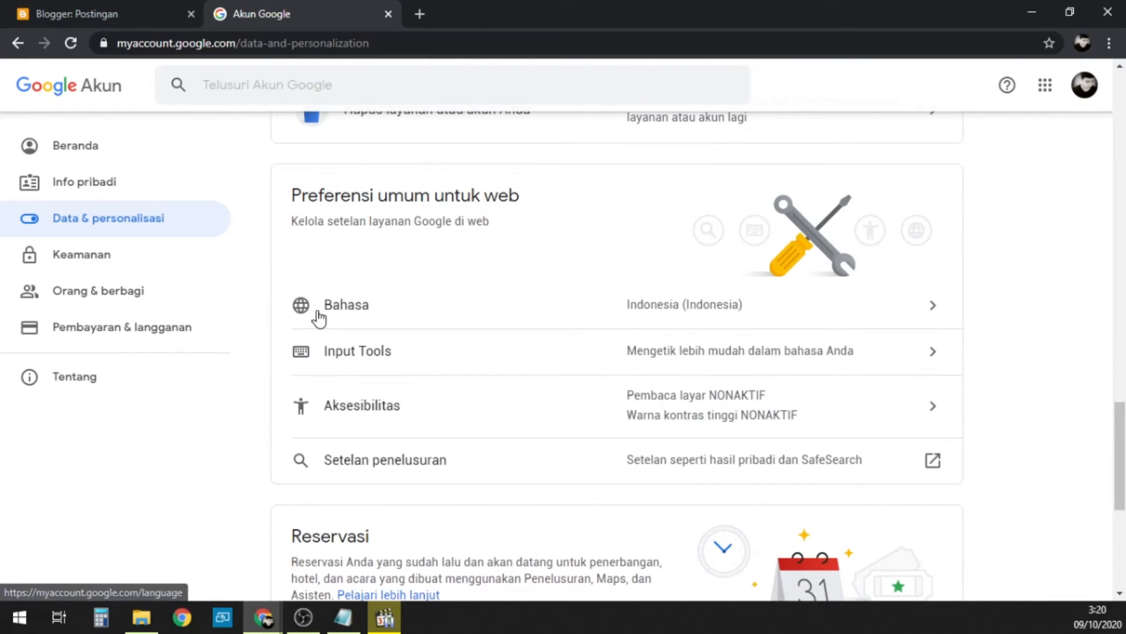
left_click(809, 316)
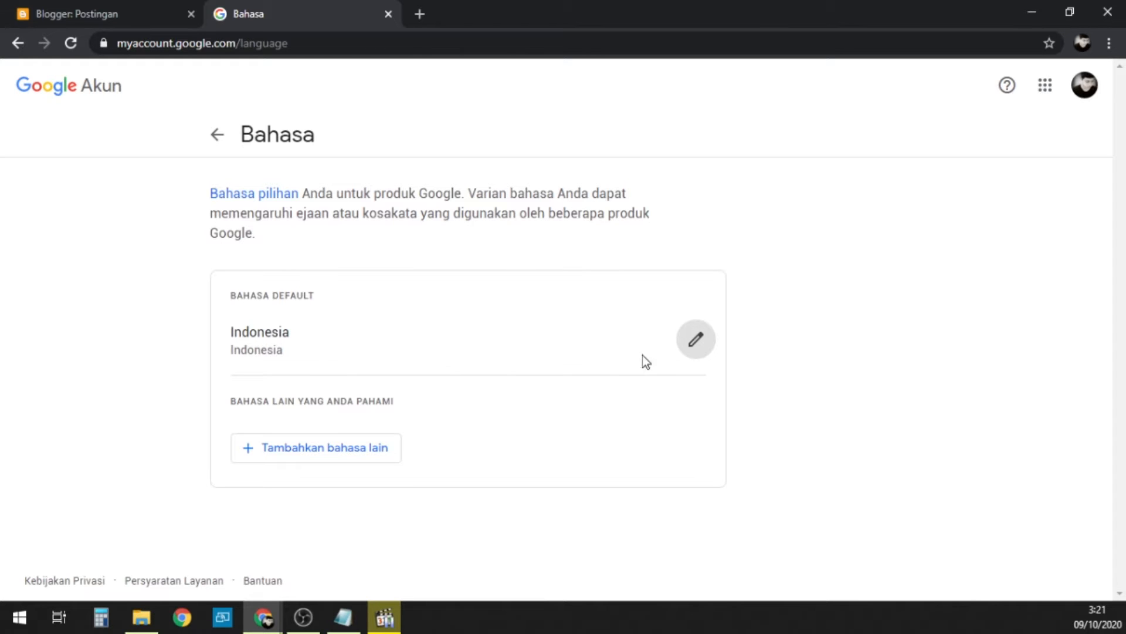
Step: View the selection options for the default account language and close the account settings tab
left_click(696, 339)
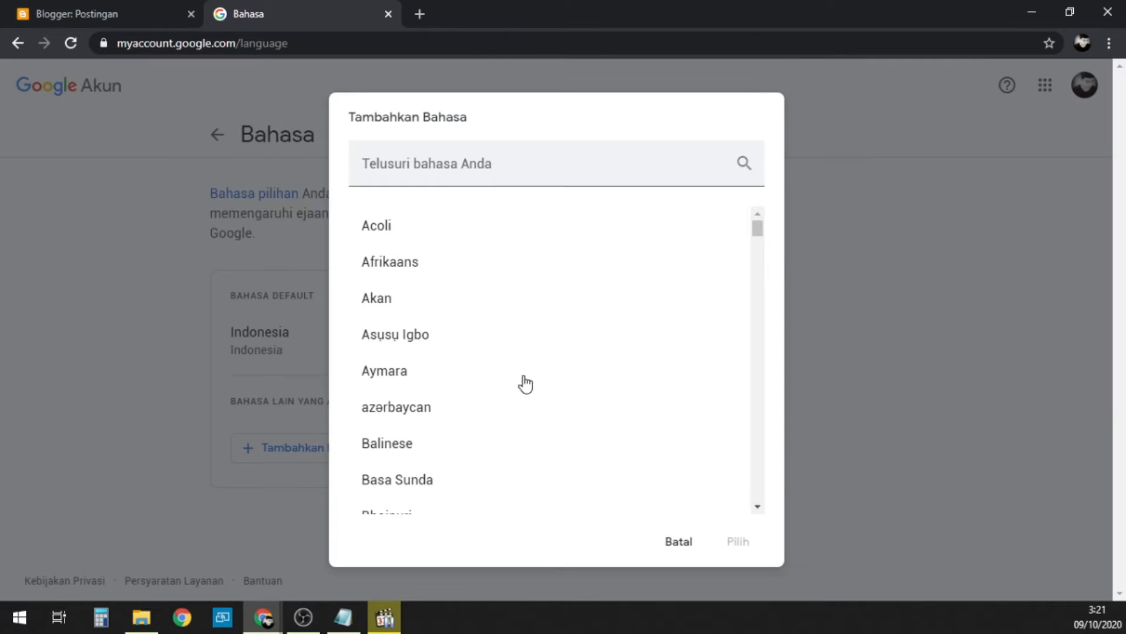
left_click(676, 541)
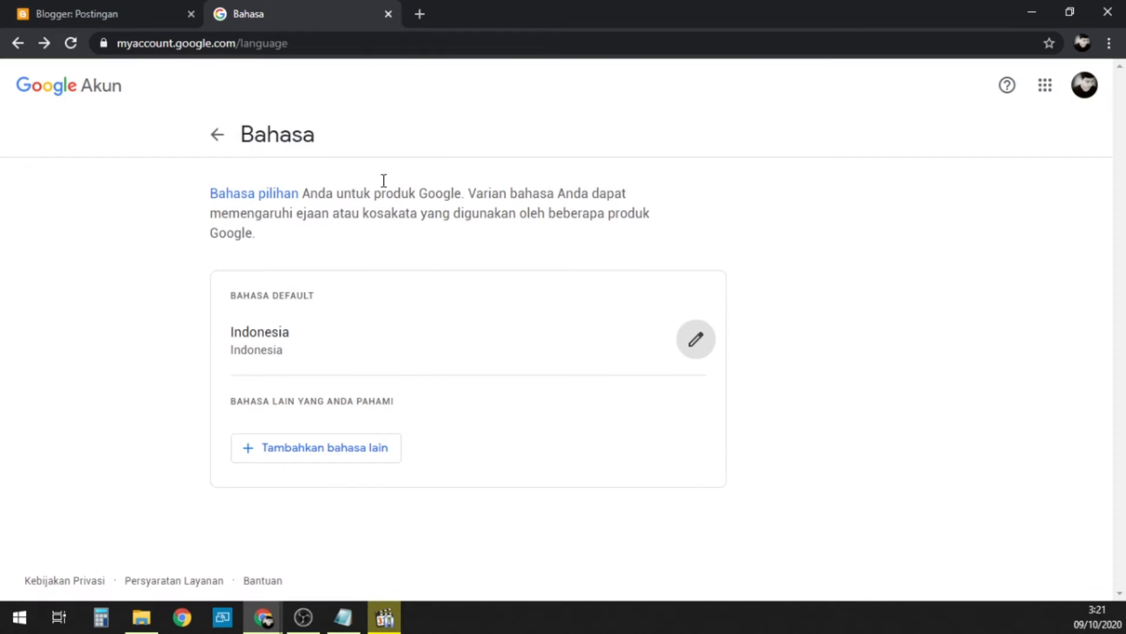
left_click(387, 12)
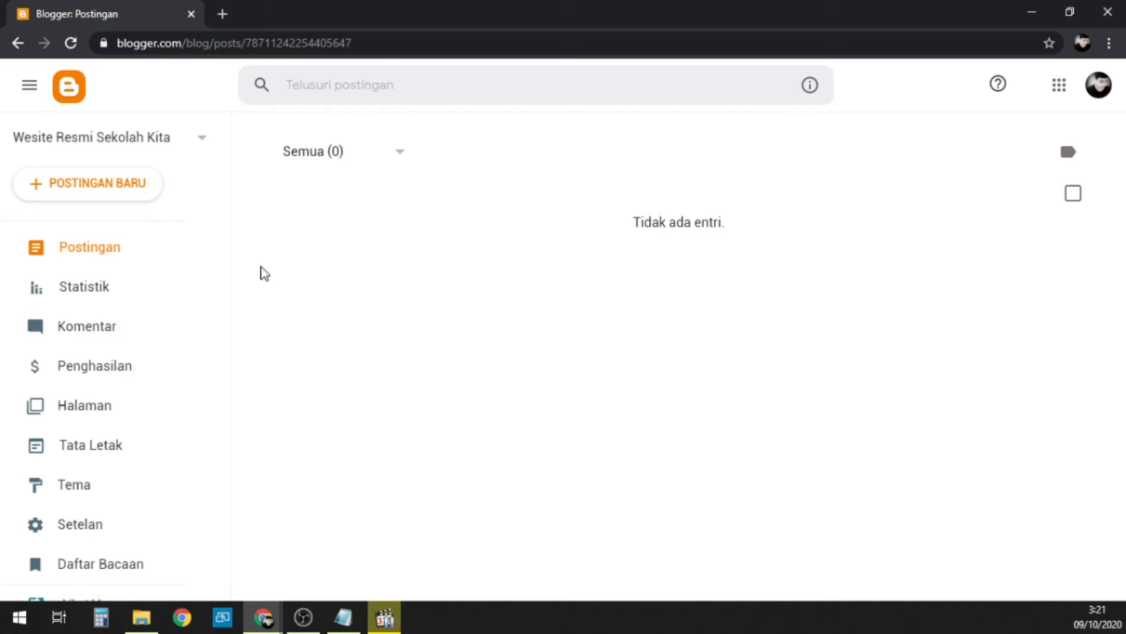
Step: Create a new blog post titled "Judul Postingan" with the body text "Isi Postingan"
left_click(81, 197)
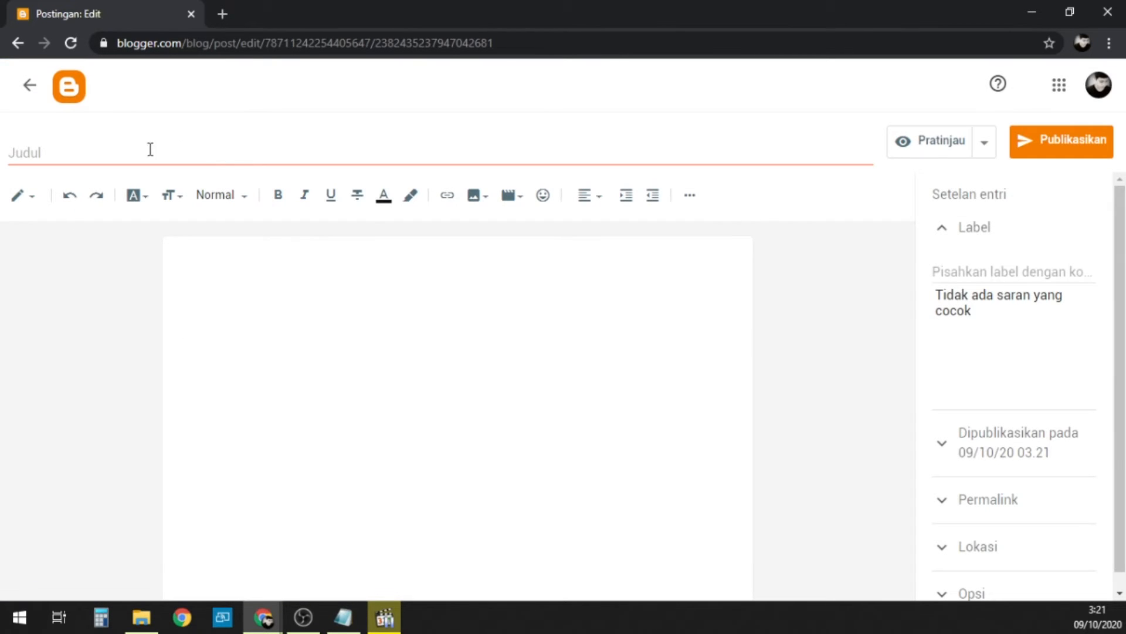
left_click(120, 152)
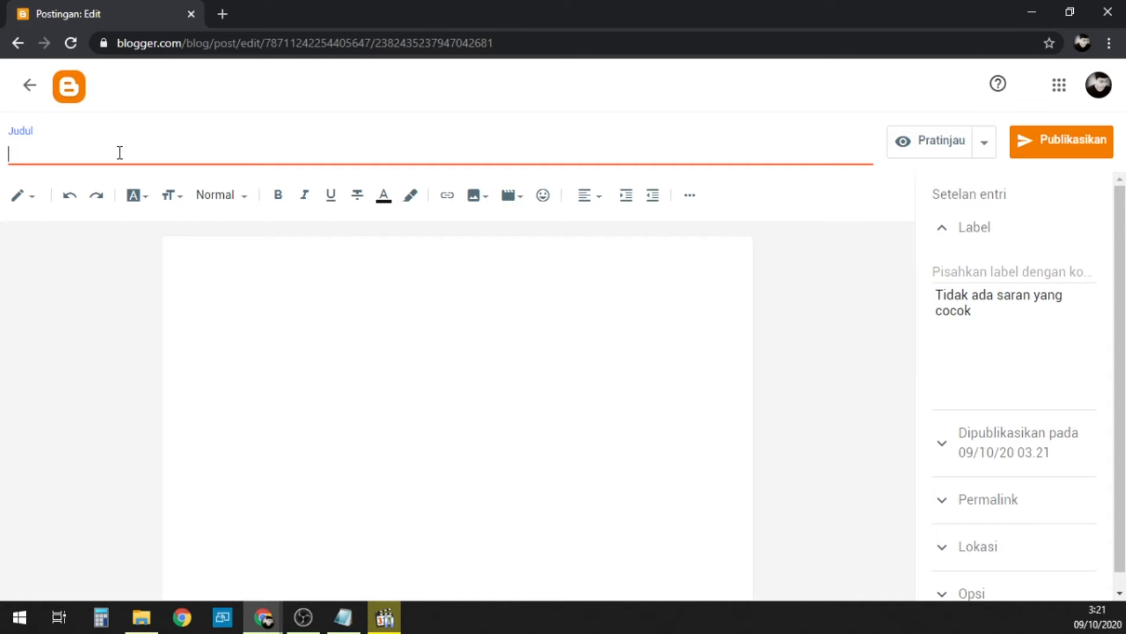
type("Judul")
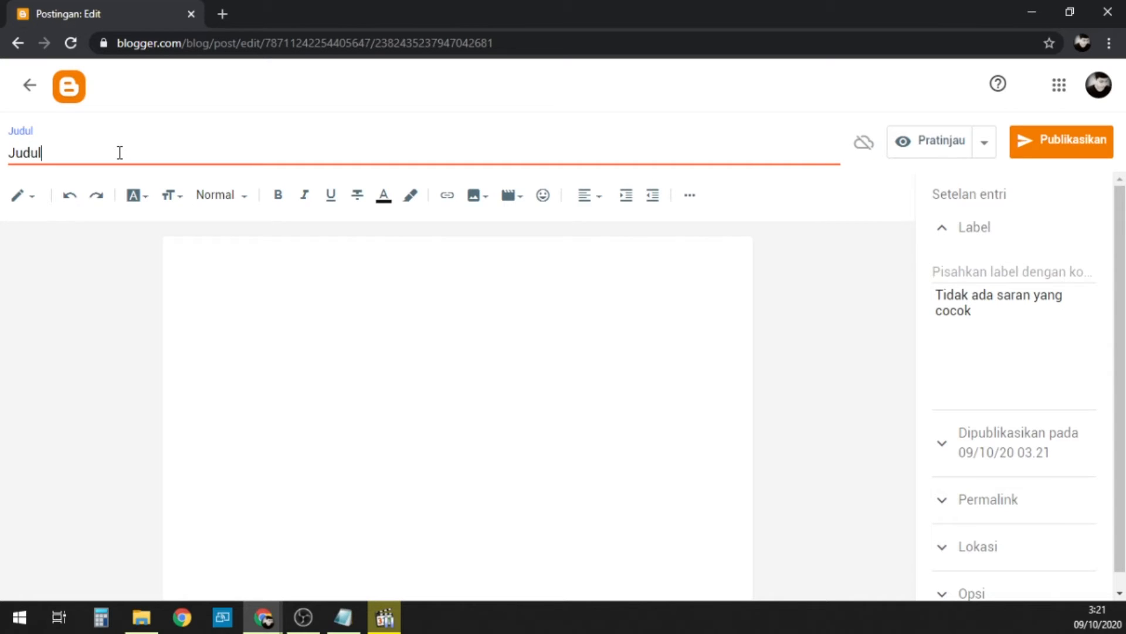
type(" Postingan")
left_click(269, 322)
type("I")
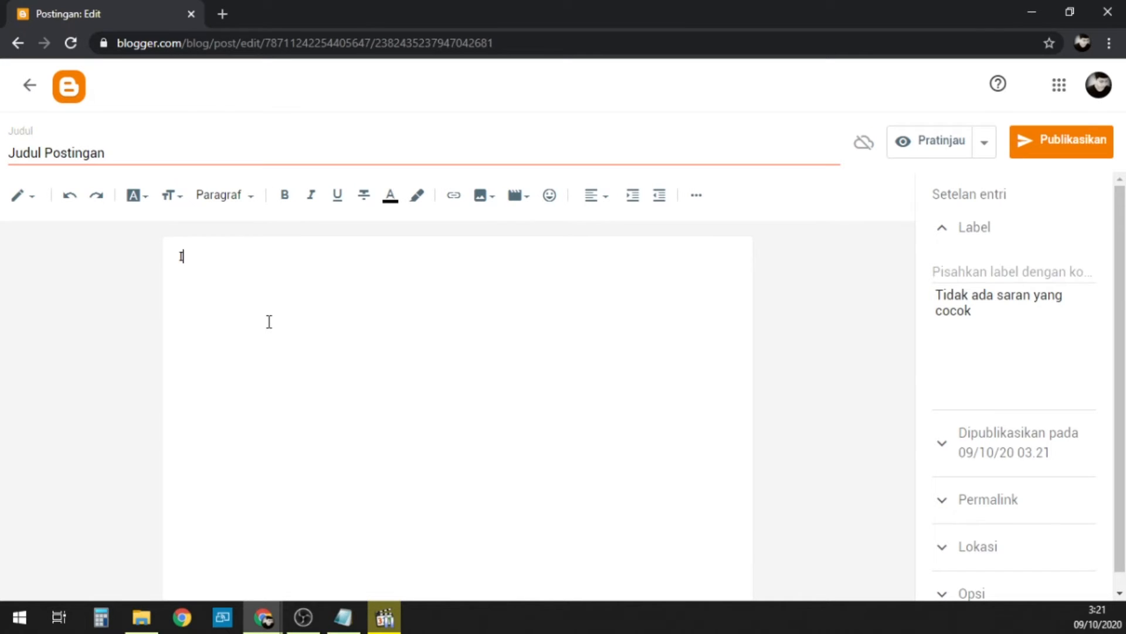
type("si Postingan")
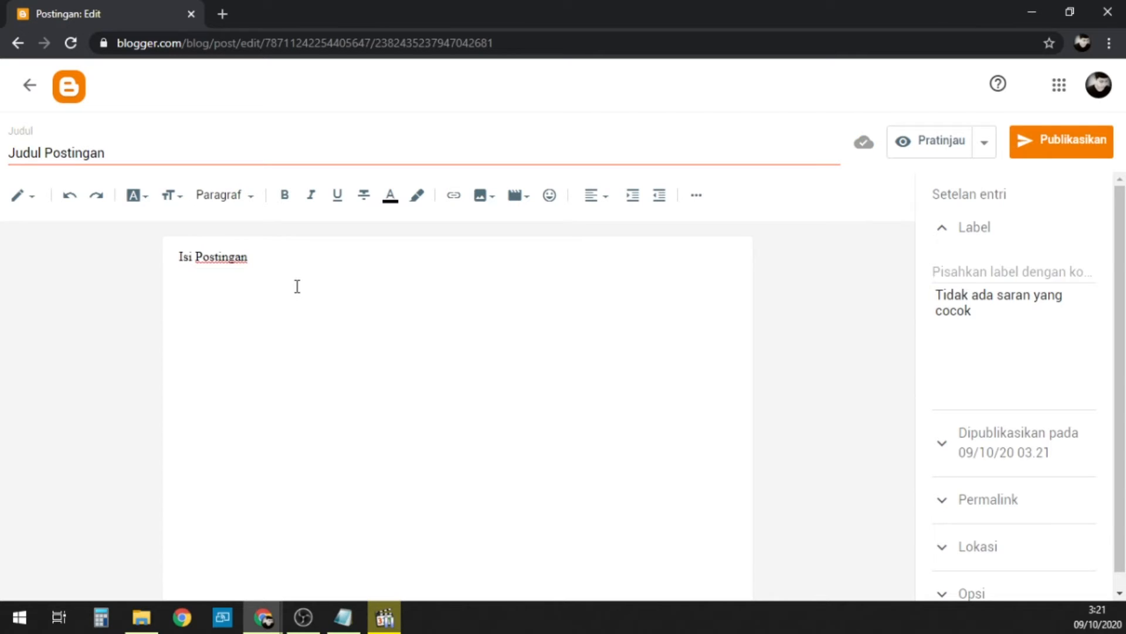
Step: Copy the "Isi Postingan" body text and paste it repeatedly until it fills two lines
key("ctrl+a")
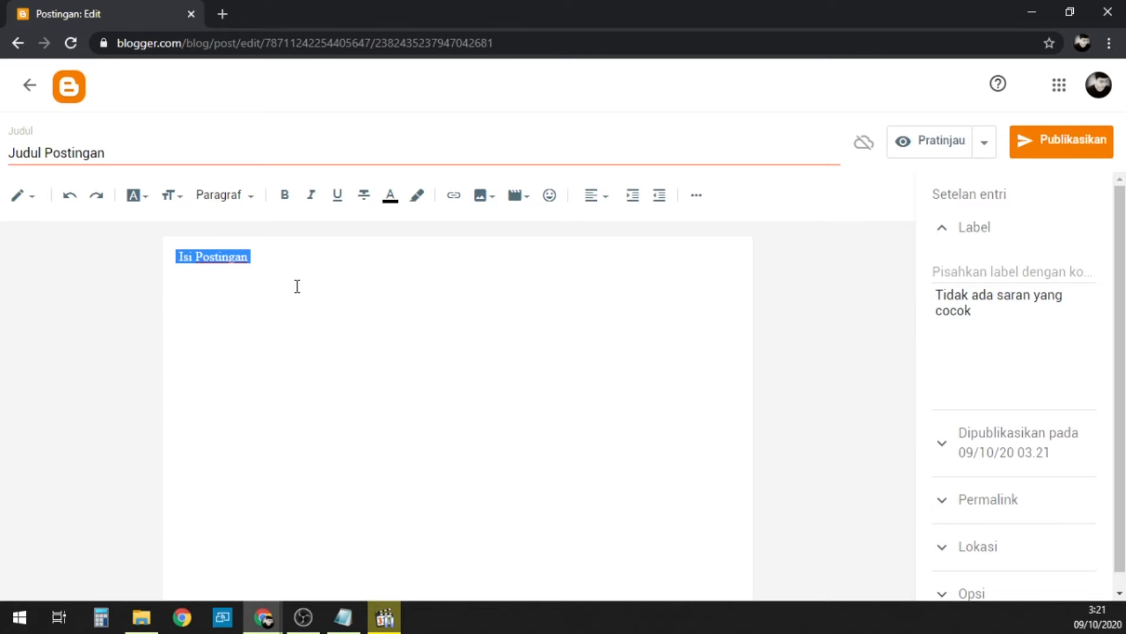
left_click(298, 286)
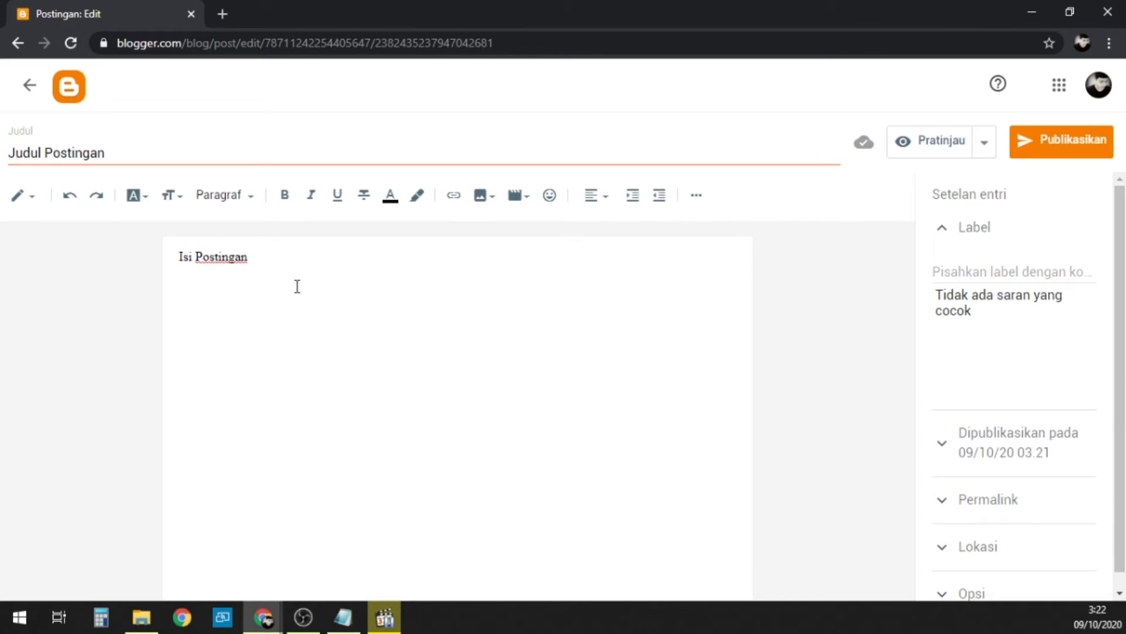
key("ctrl+v")
key("ctrl+v")
key("ctrl+v")
key("ctrl+v")
key("ctrl+v")
key("ctrl+v")
key("ctrl+v")
key("ctrl+v")
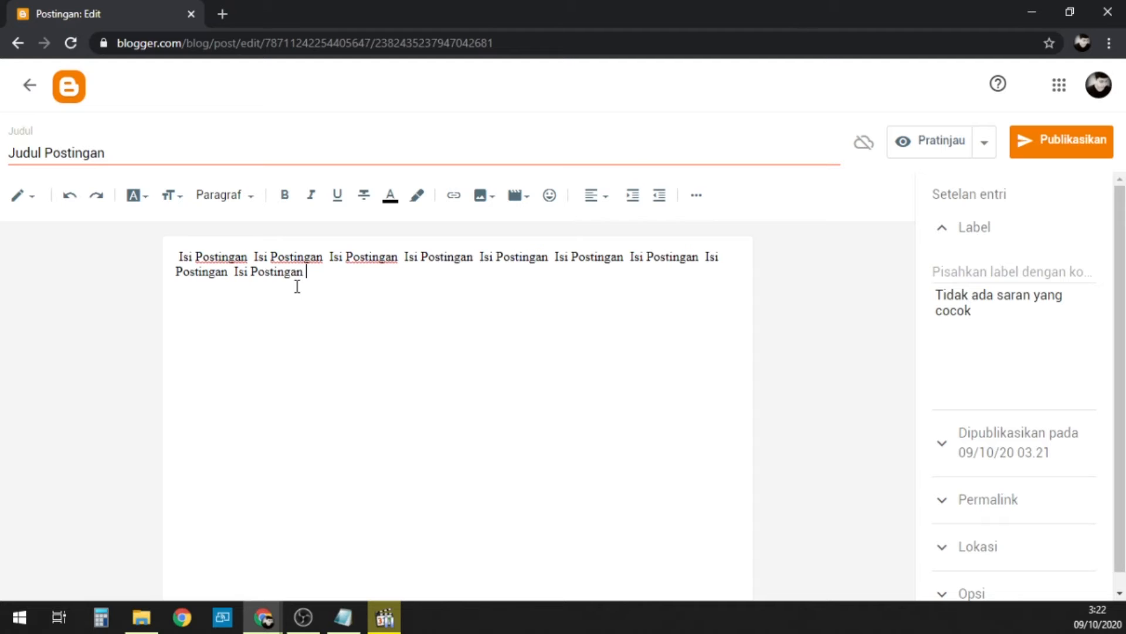
key("ctrl+v")
key("ctrl+v")
key("ctrl+v")
key("ctrl+v")
key("ctrl+v")
Step: Copy the two-line body text, paste it repeatedly until it fills about 18 lines, and delete the space before the first word
key("ctrl+a")
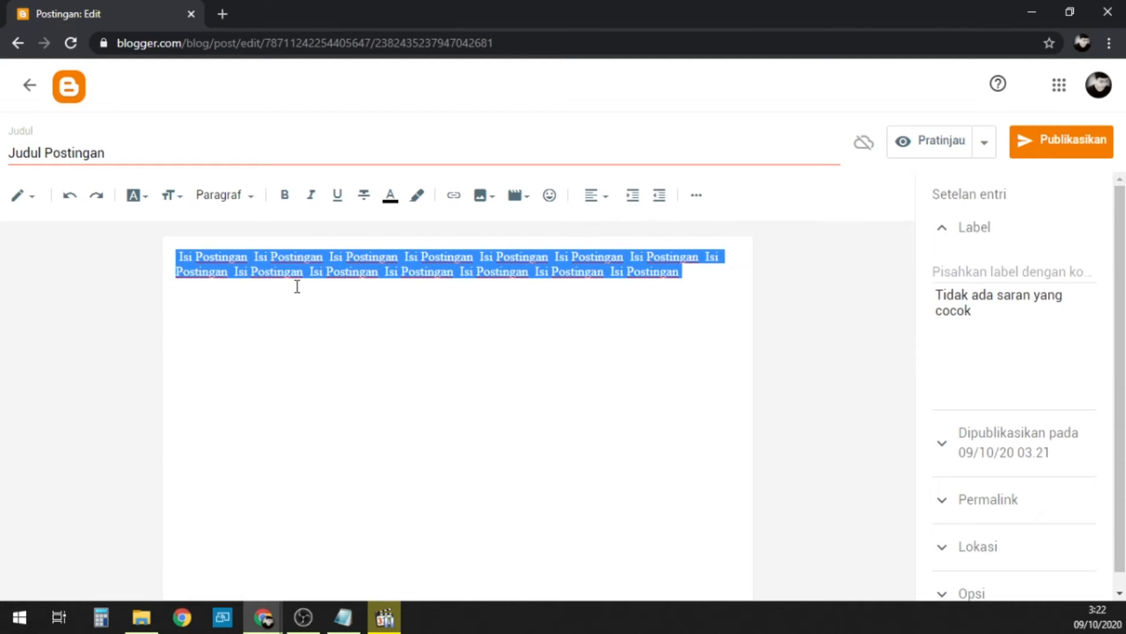
key("ctrl+c")
key("ctrl+v")
key("ctrl+v")
key("ctrl+v")
key("ctrl+v")
key("ctrl+v")
key("ctrl+v")
key("ctrl+v")
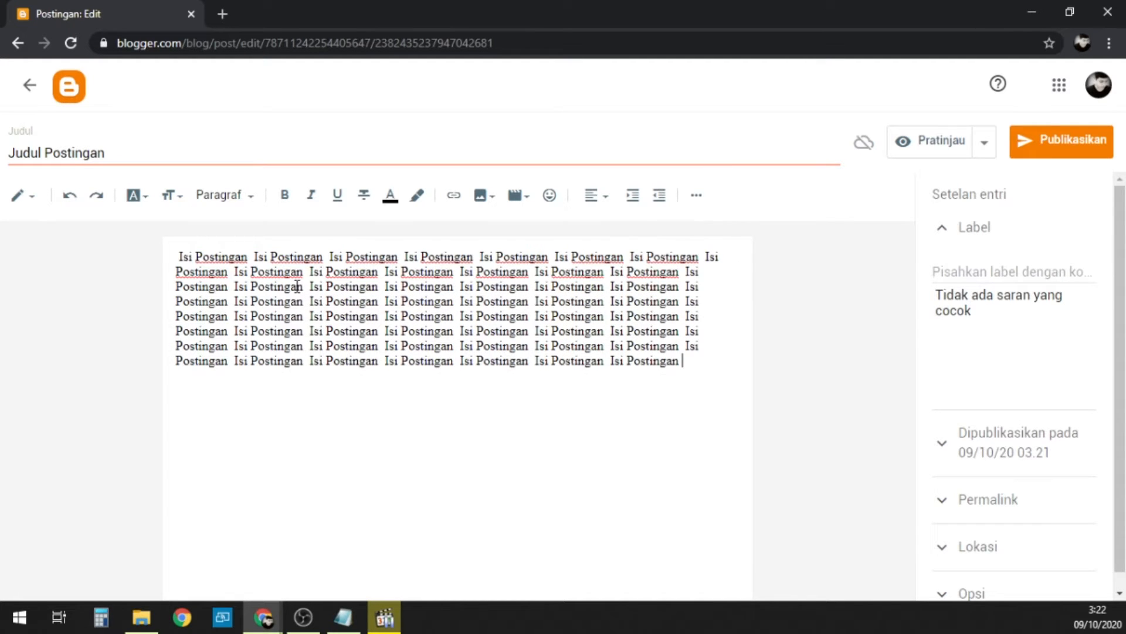
key("ctrl+v")
key("ctrl+v")
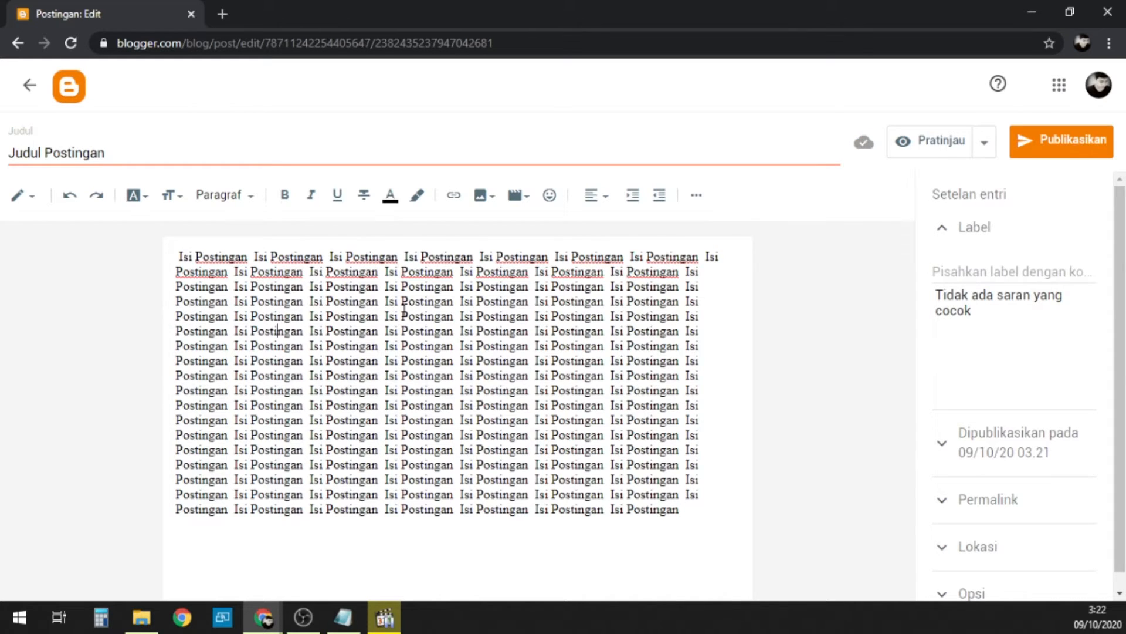
left_click(294, 329)
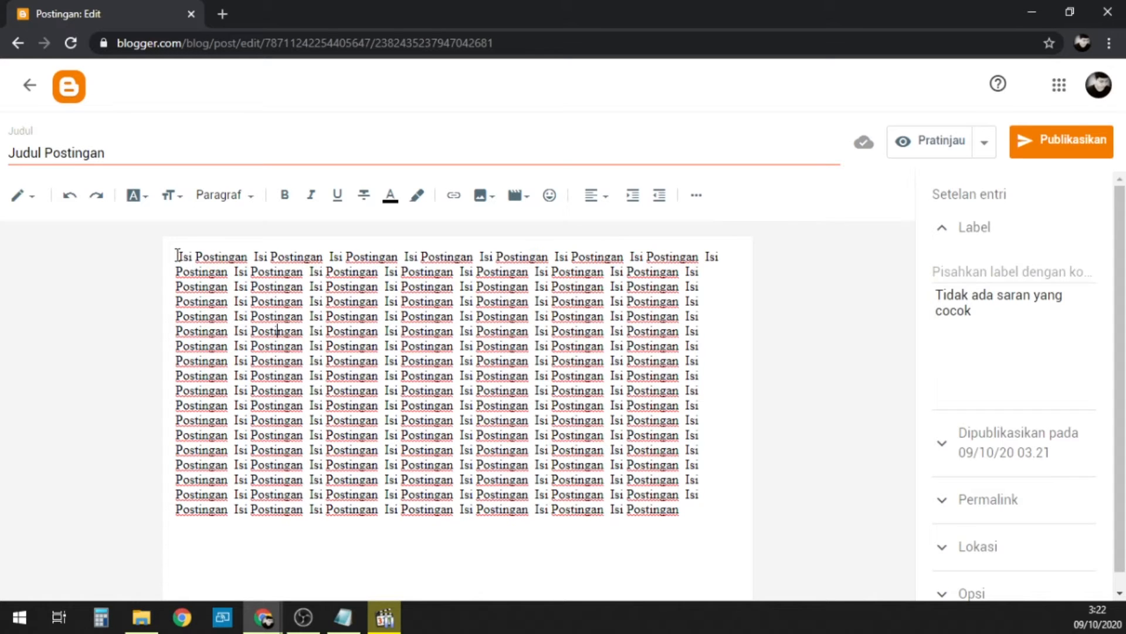
key("BackSpace")
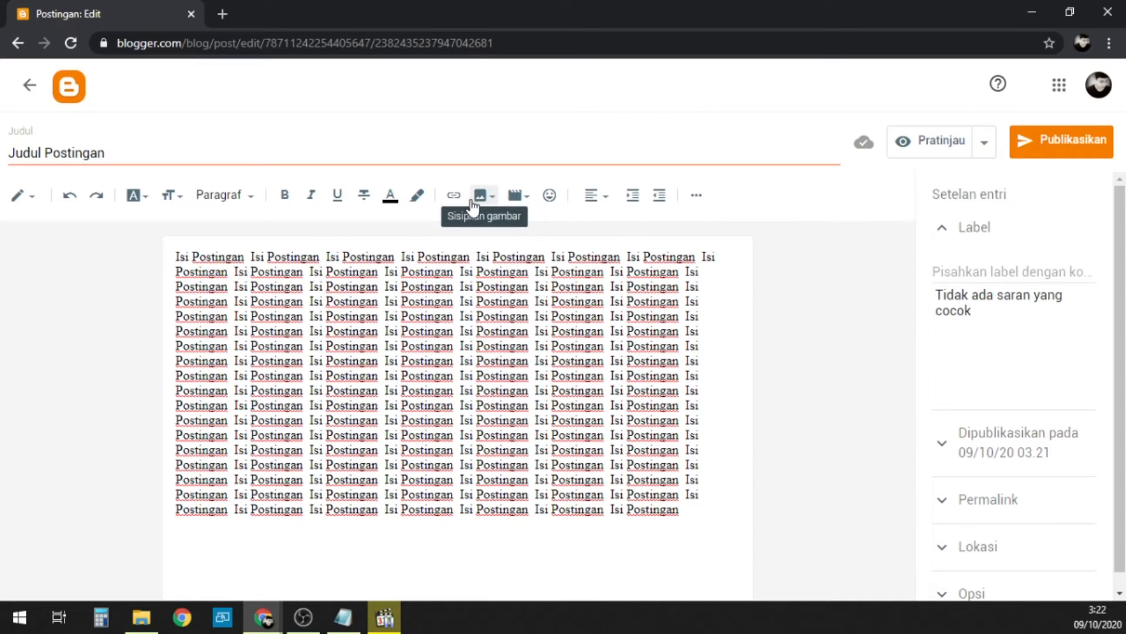
Step: Upload img40.jpg from the computer's Pictures folder and insert it above the post's body text
left_click(492, 206)
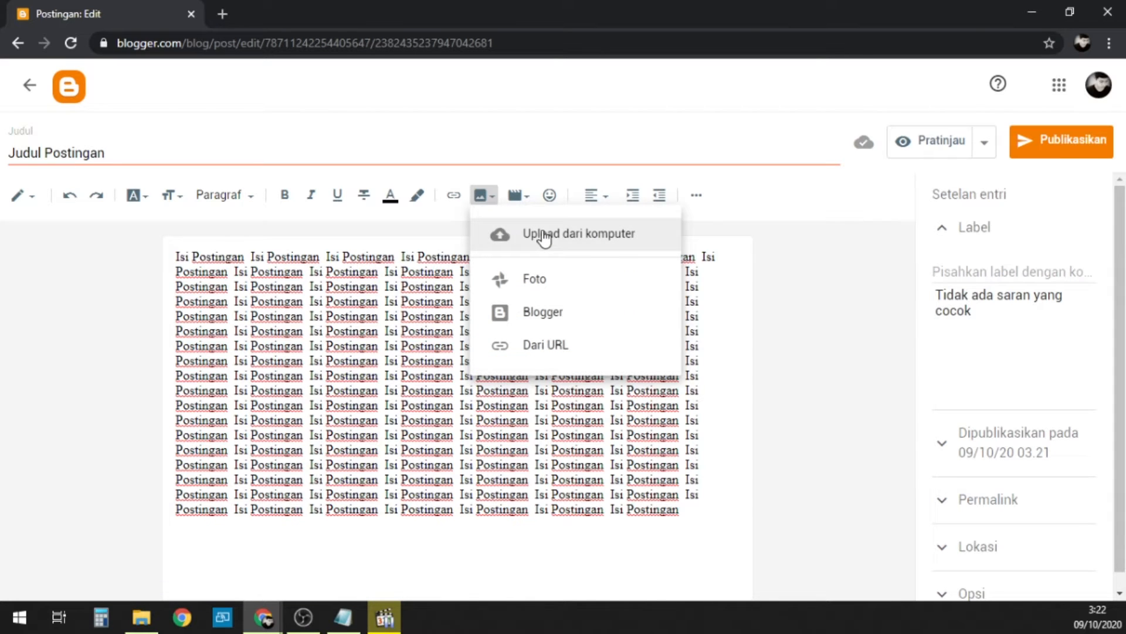
left_click(544, 235)
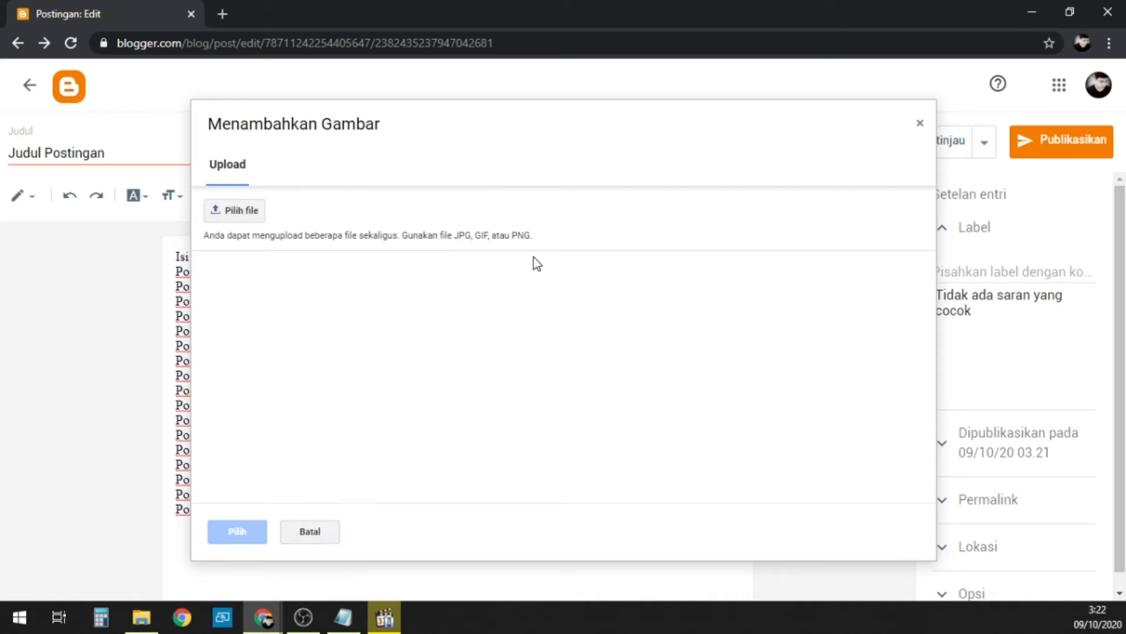
left_click(238, 218)
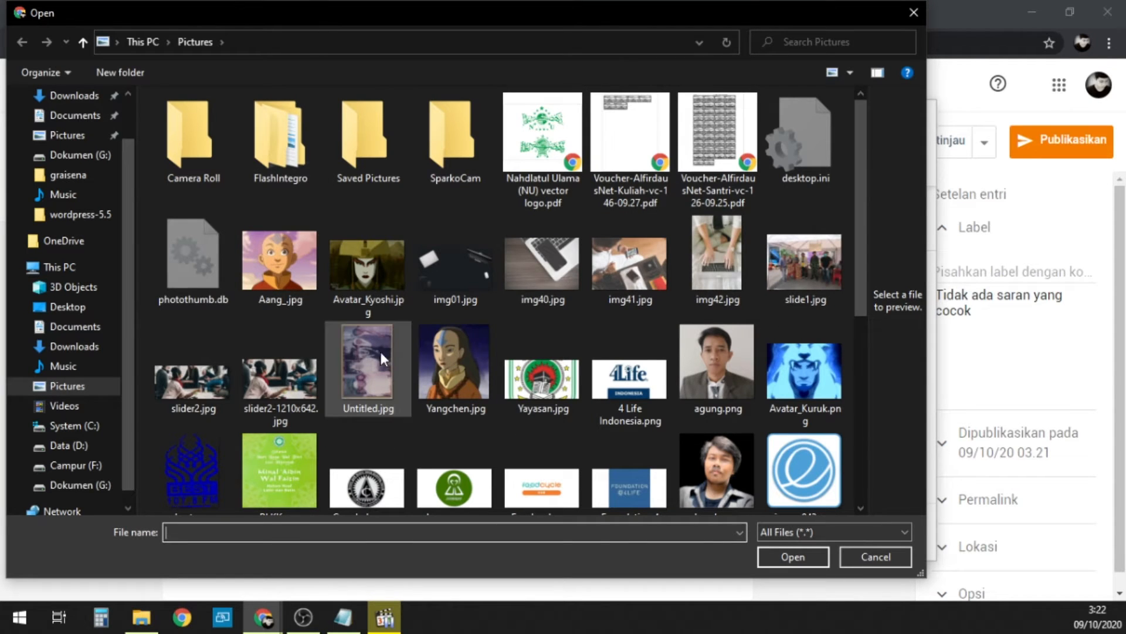
left_click(555, 276)
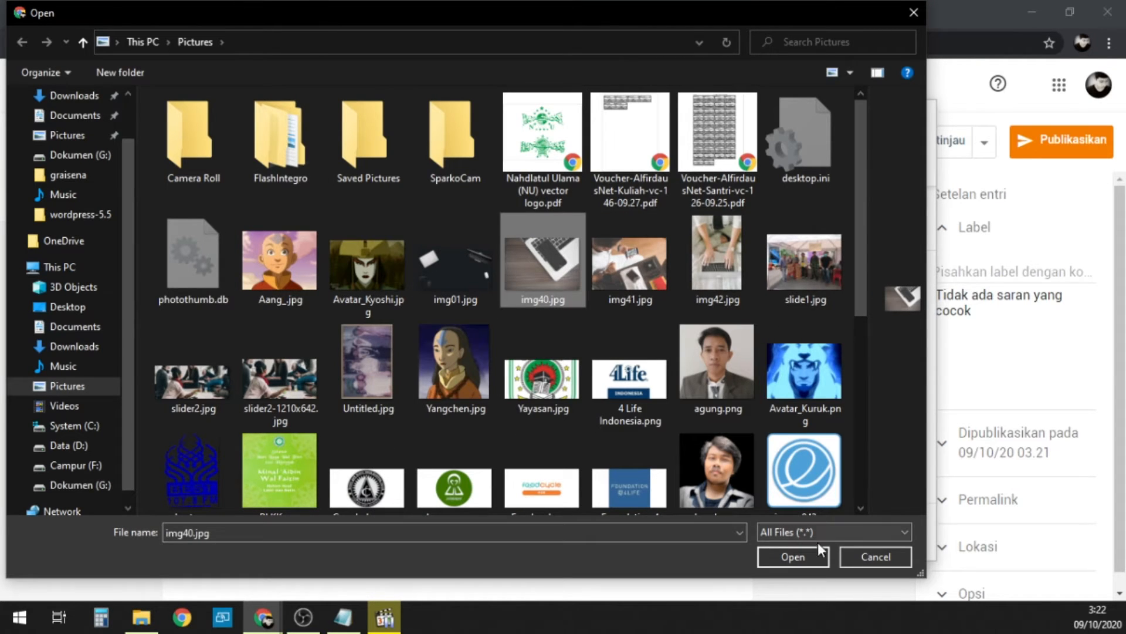
left_click(790, 558)
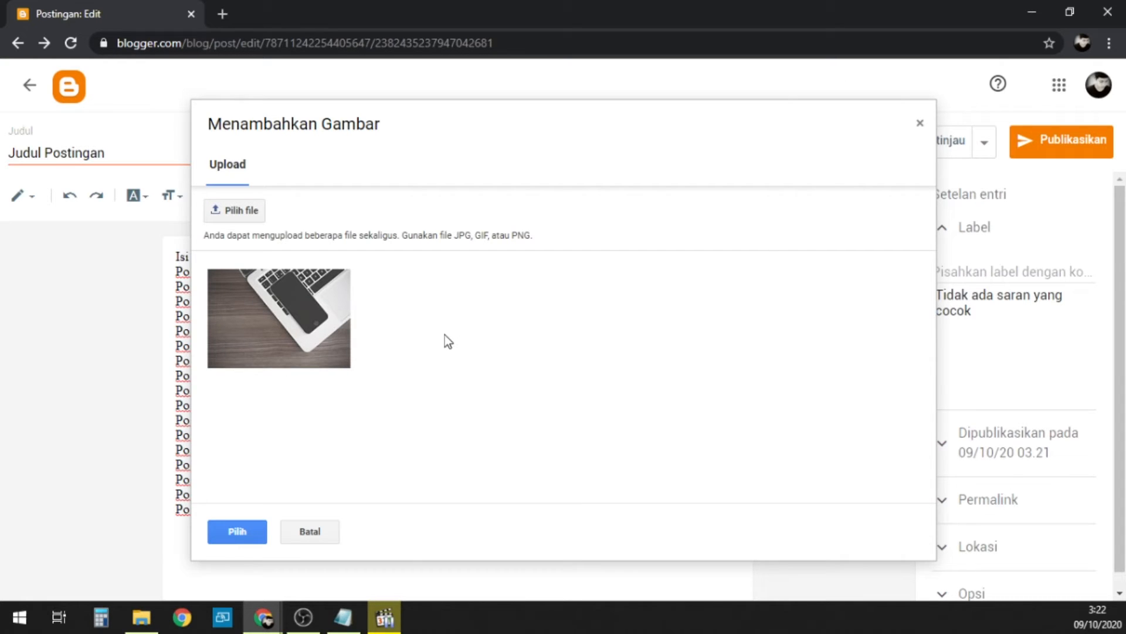
left_click(283, 326)
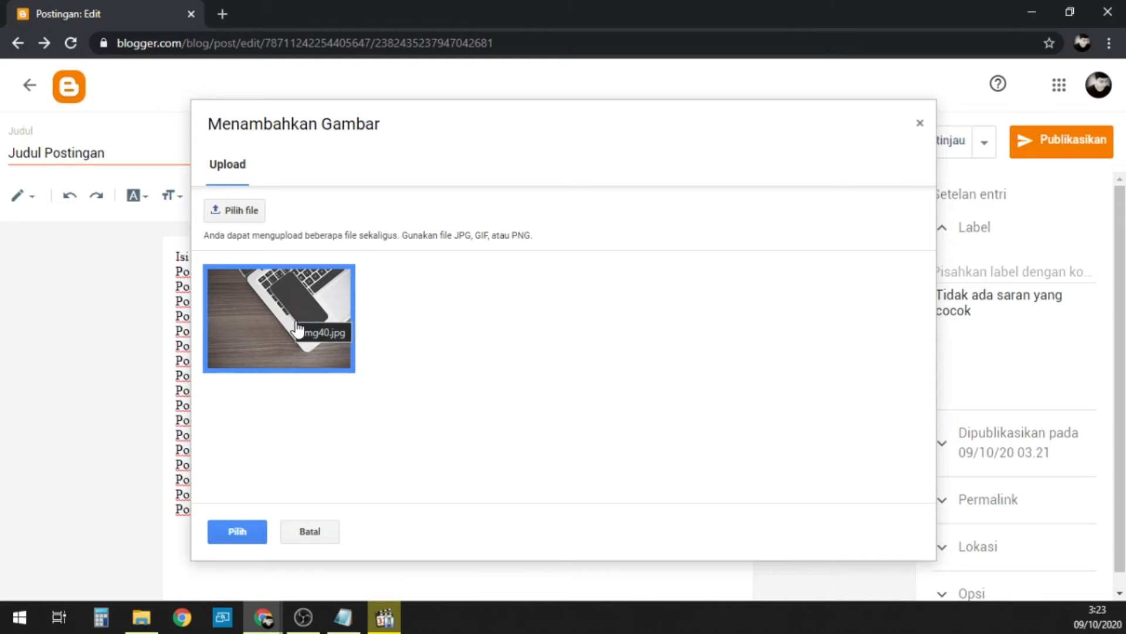
left_click(238, 532)
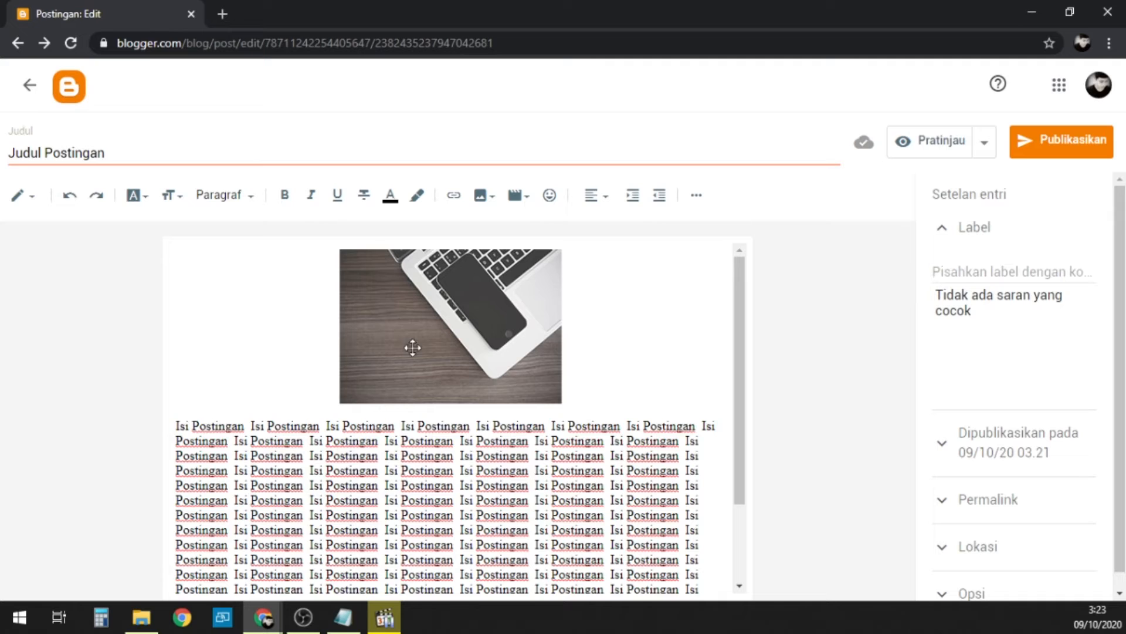
Step: Try left alignment on the inserted image and set it back to centred
left_click(449, 330)
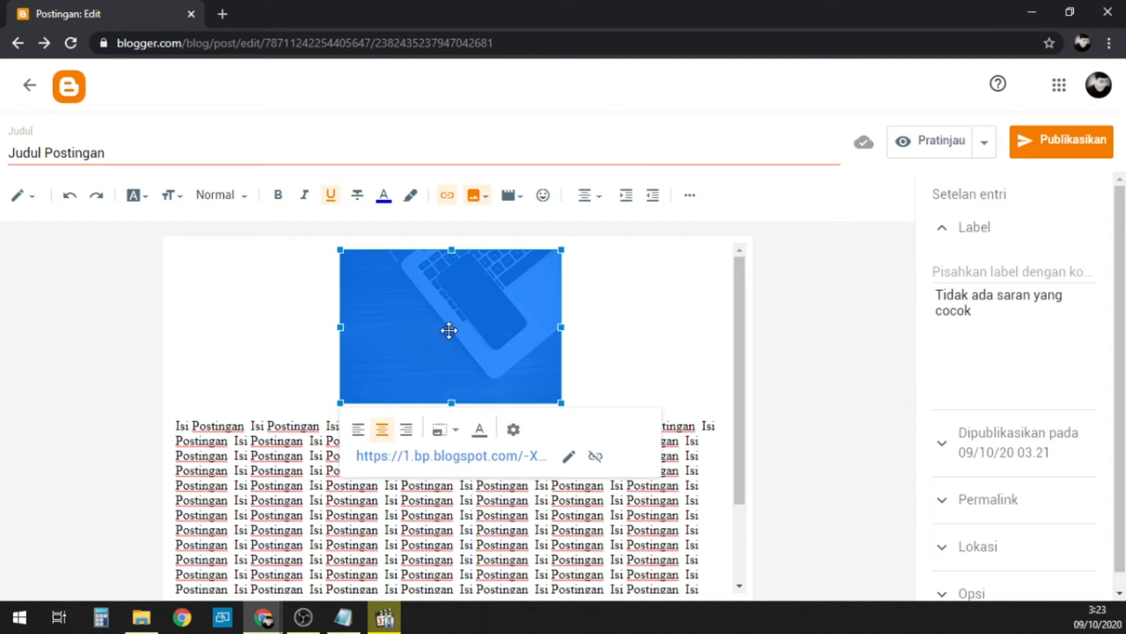
left_click(359, 437)
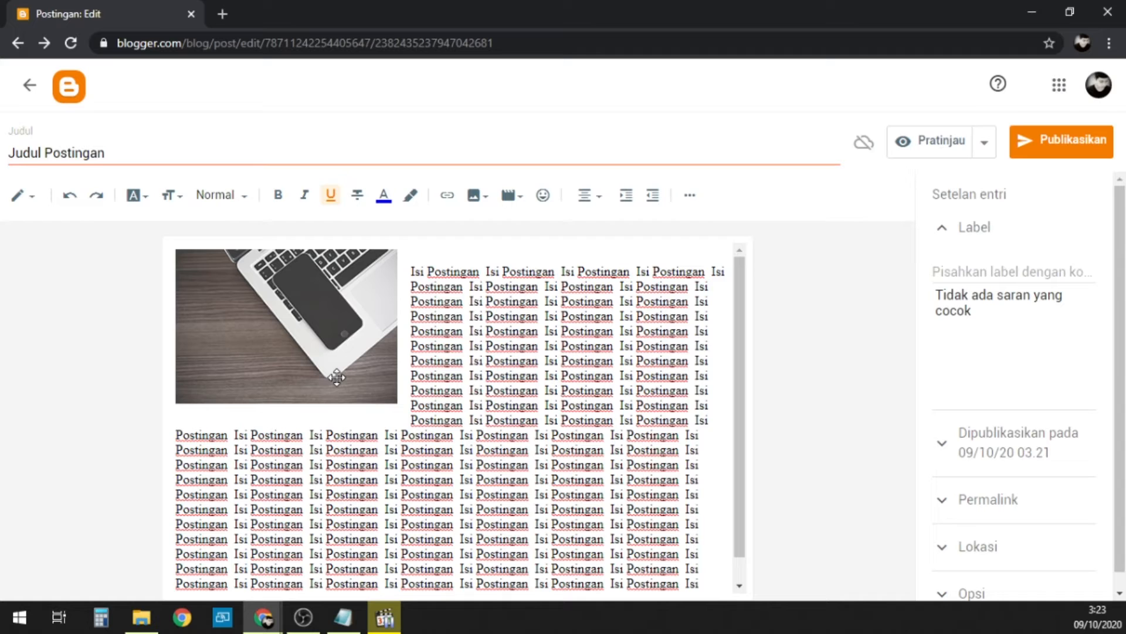
left_click(324, 322)
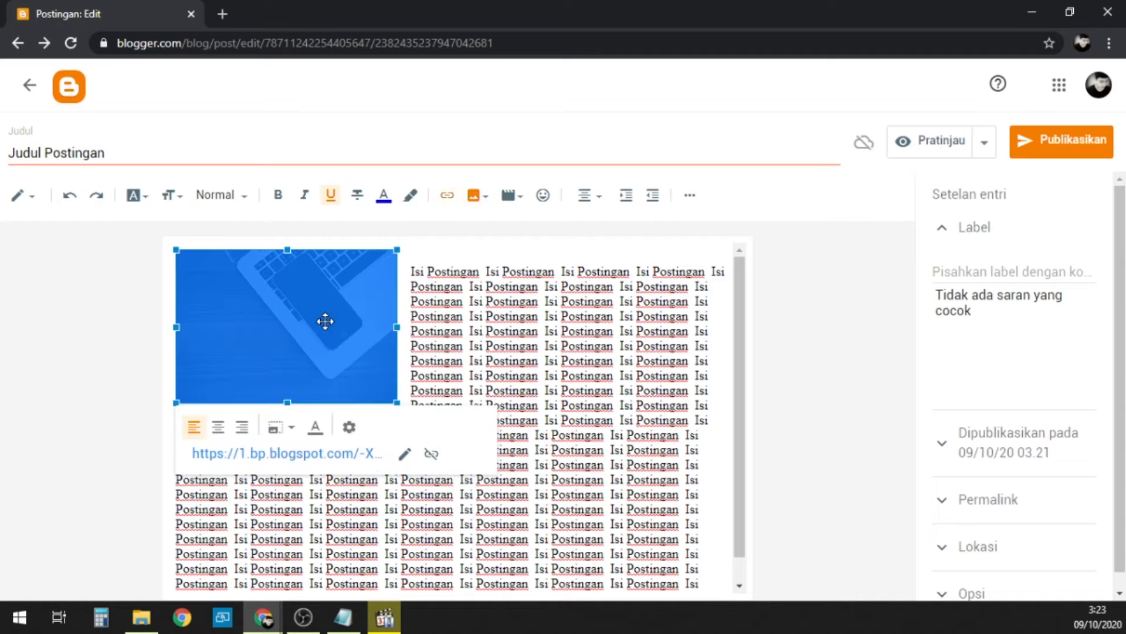
left_click(219, 428)
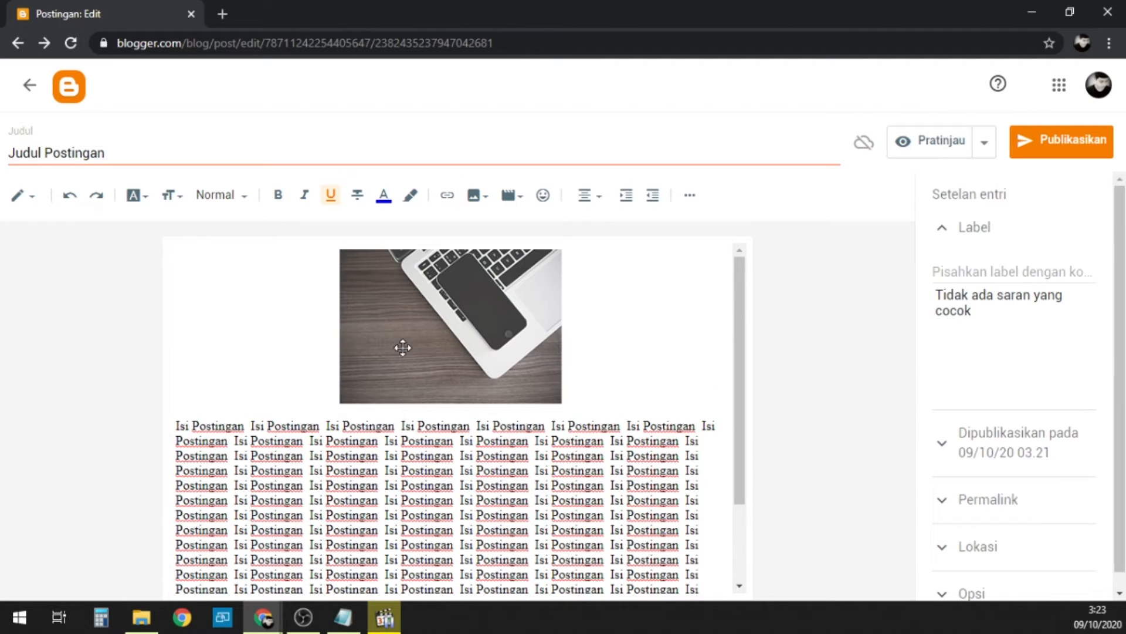
Step: Align the image to the right of the text and resize it, trying Kecil before choosing Sedang
left_click(420, 373)
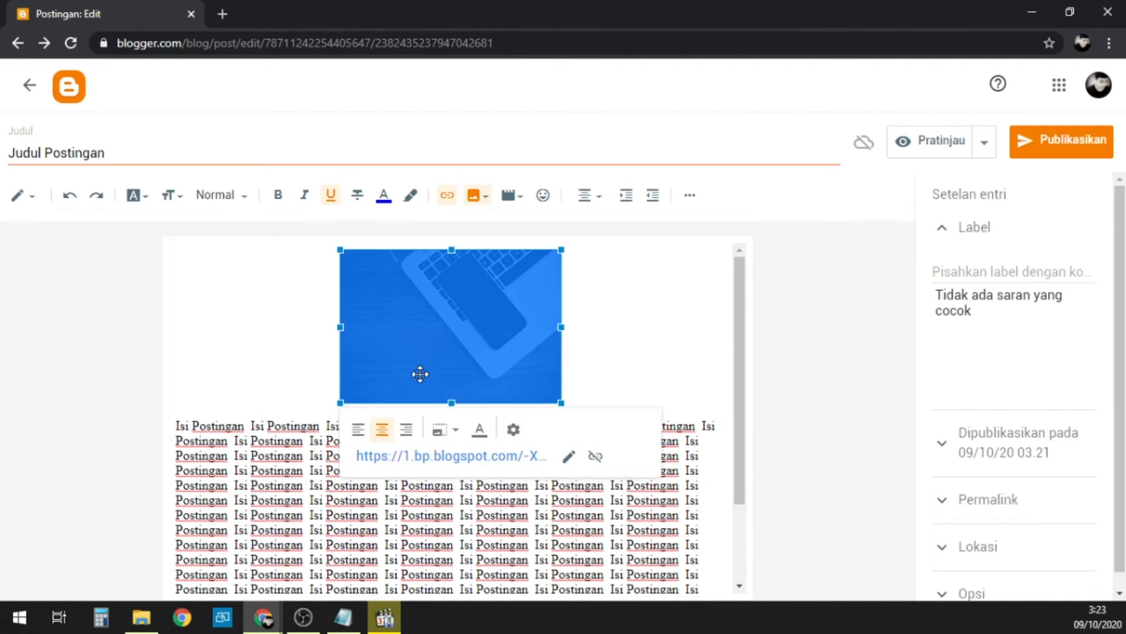
left_click(405, 429)
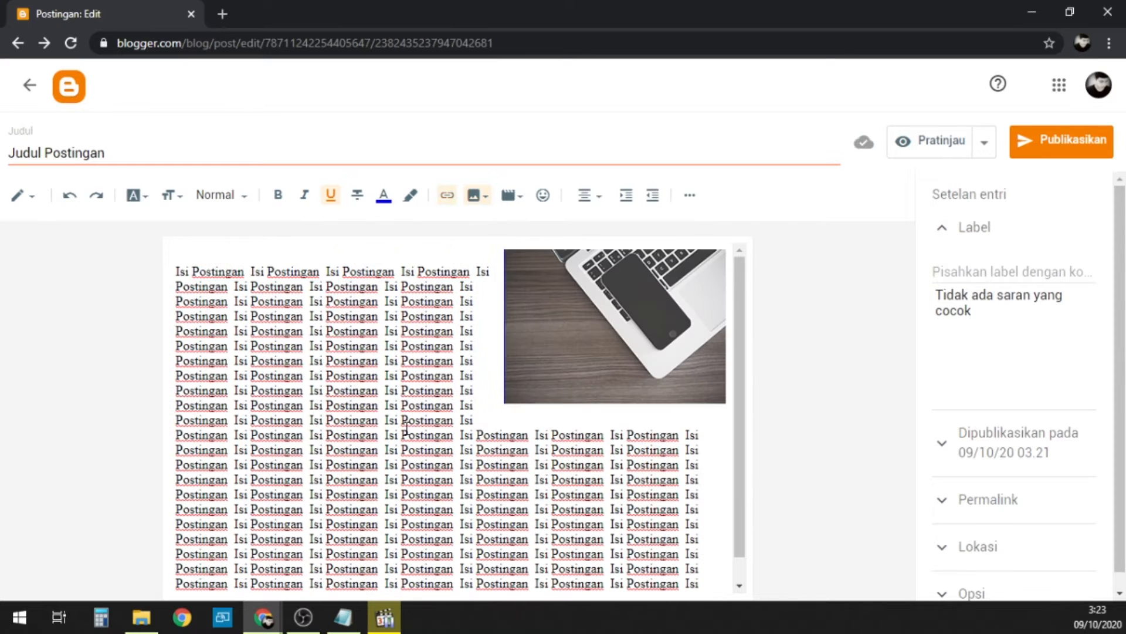
left_click(627, 308)
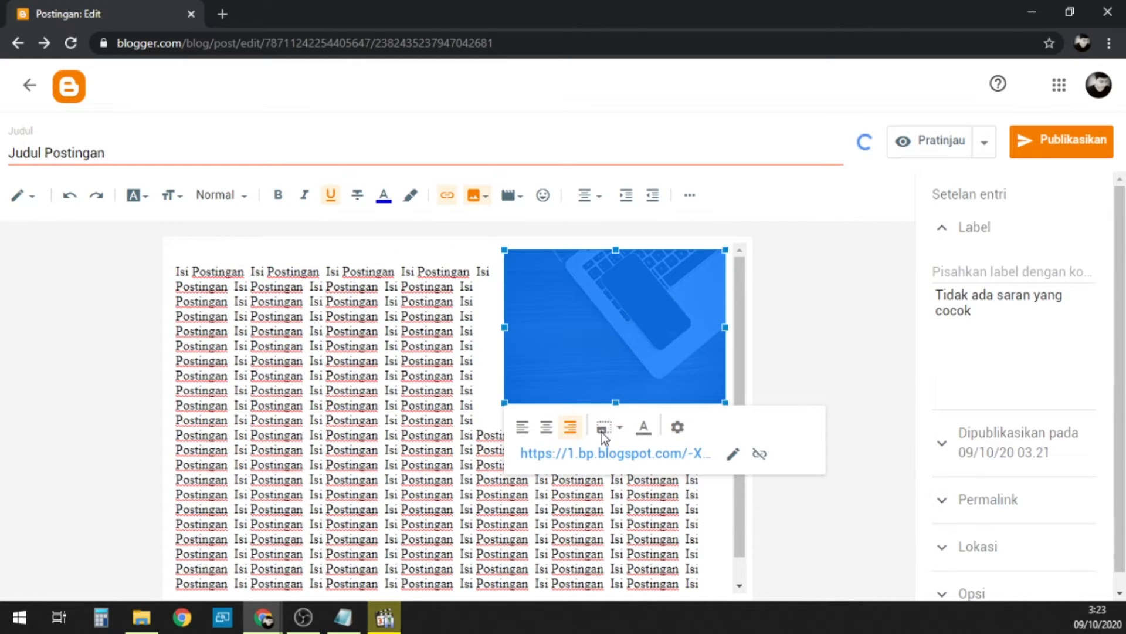
left_click(620, 430)
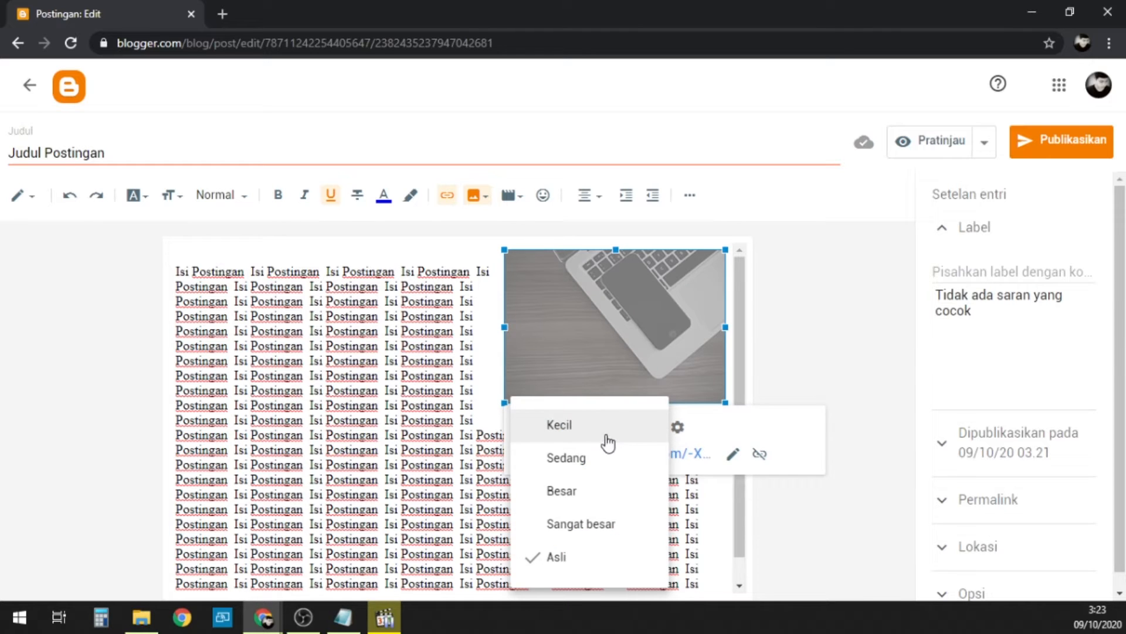
left_click(589, 439)
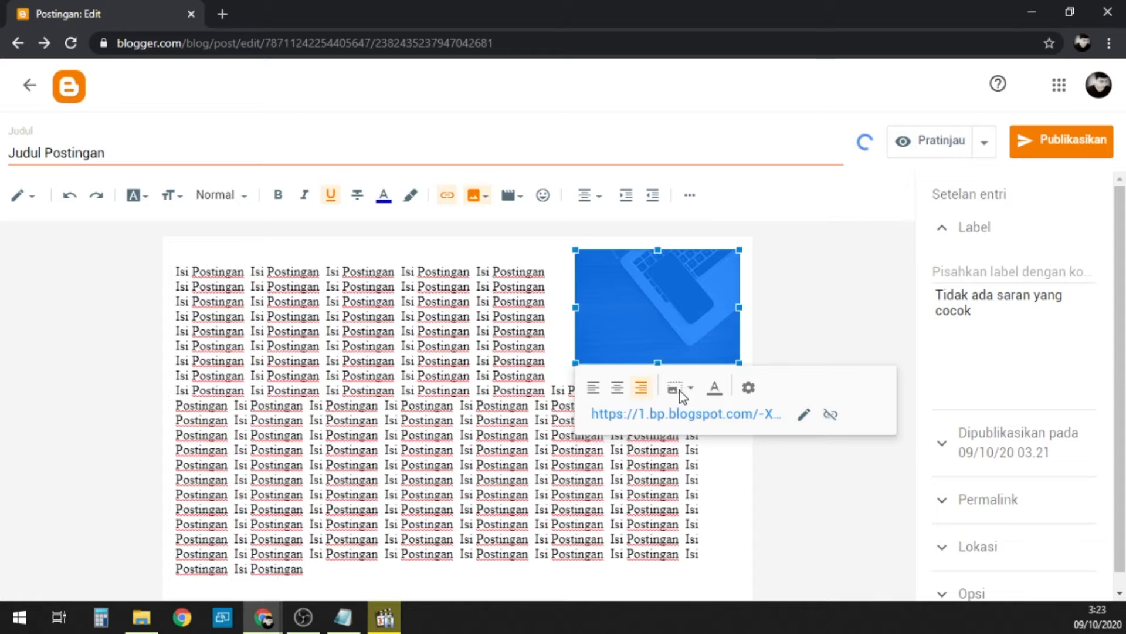
left_click(679, 389)
left_click(643, 433)
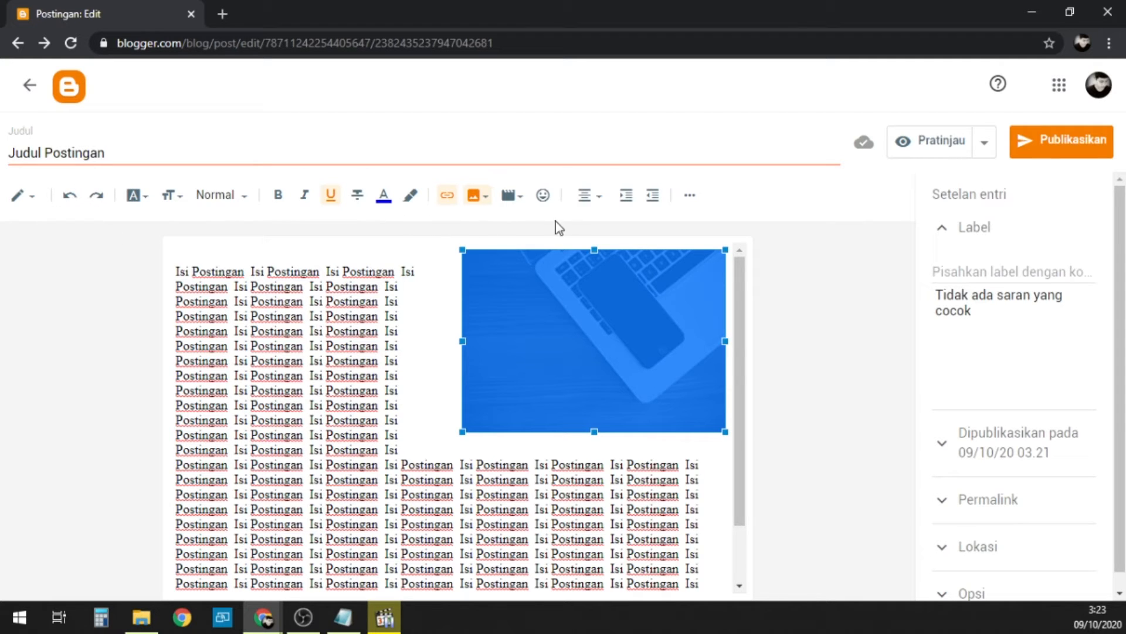
left_click(690, 196)
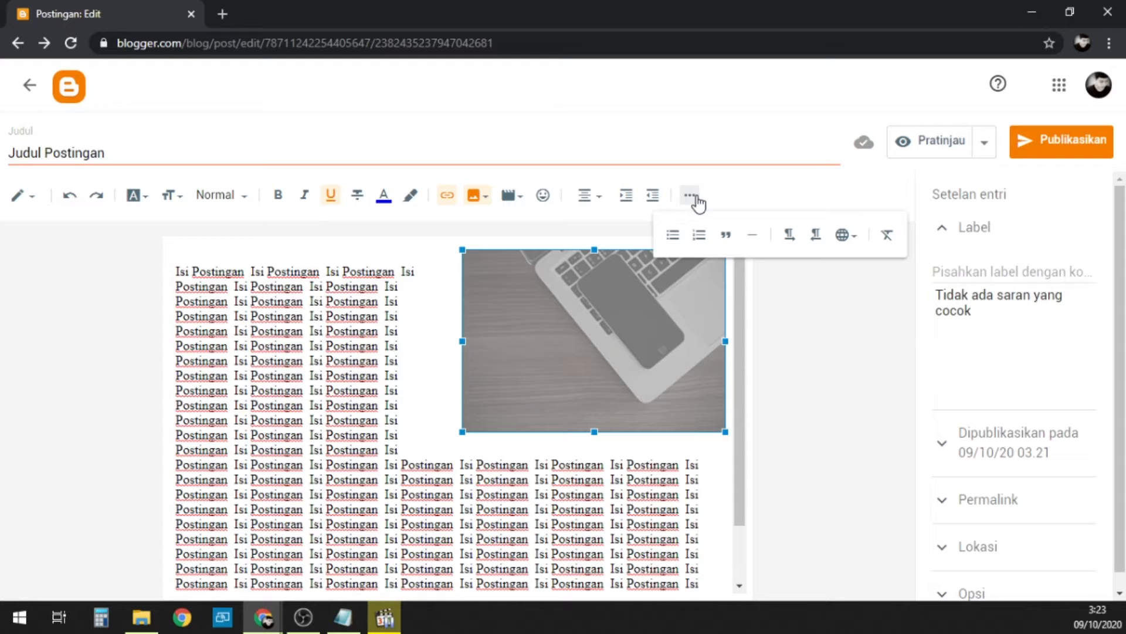
left_click(696, 197)
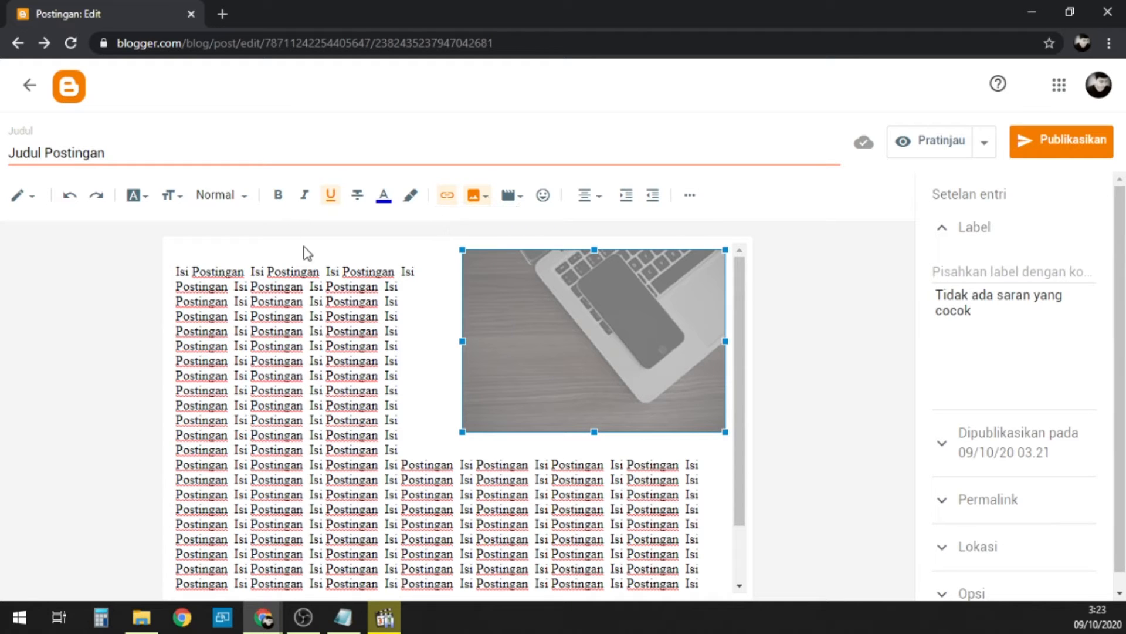
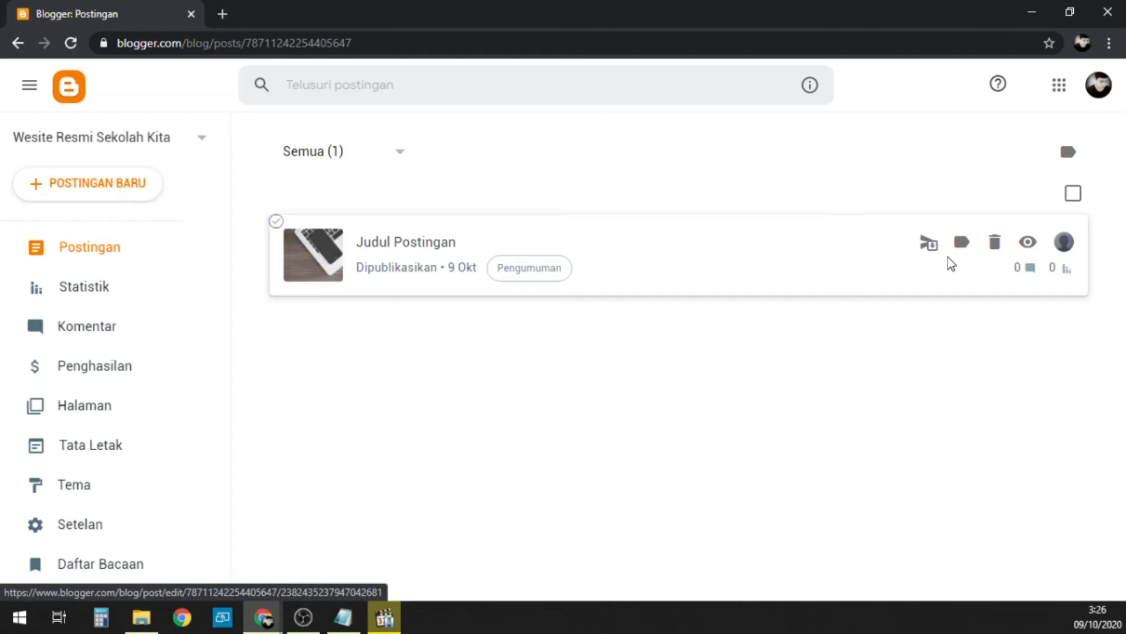
Step: View the live blog and open the published post "Judul Postingan" to examine its image, body text and comment area
scroll(80, 302, "down", 1)
scroll(80, 302, "down", 2)
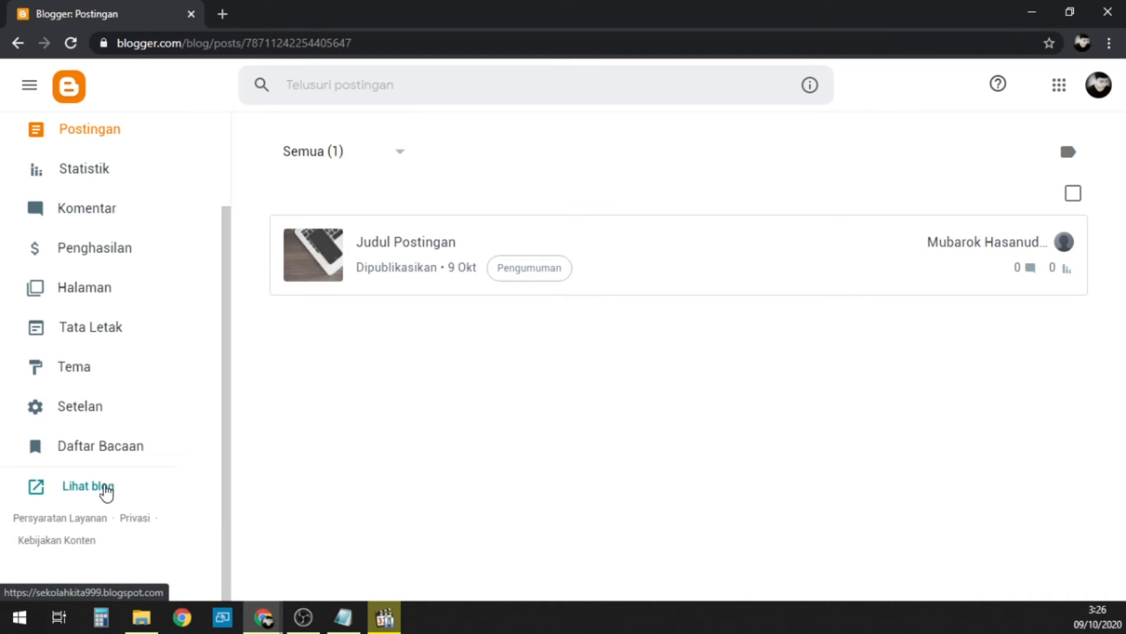
left_click(105, 487)
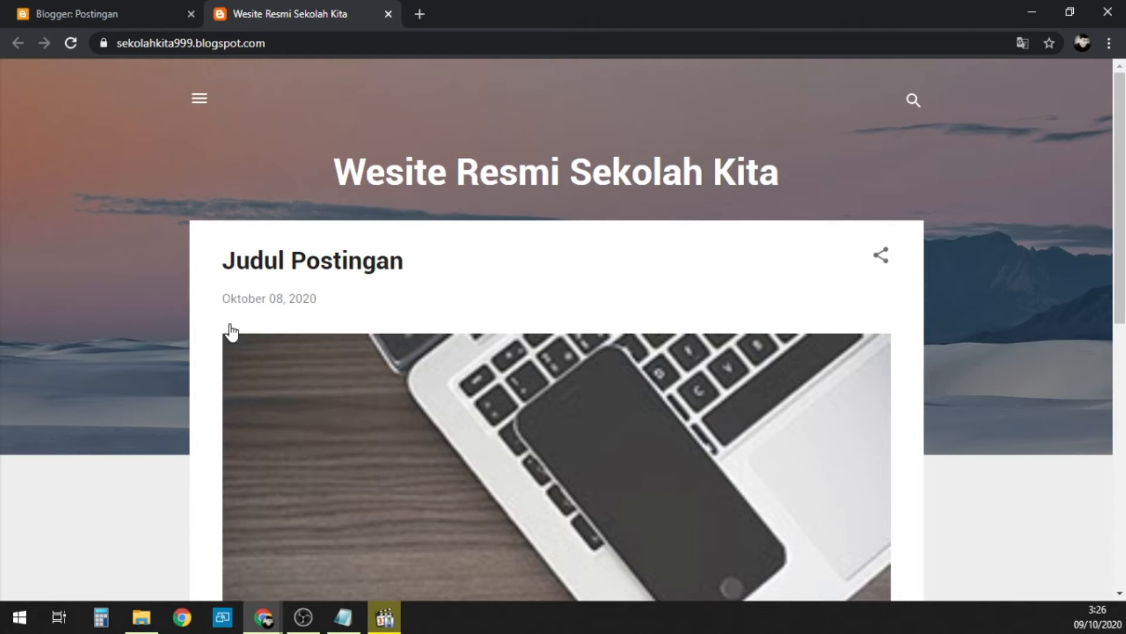
scroll(535, 308, "down", 7)
scroll(533, 276, "up", 7)
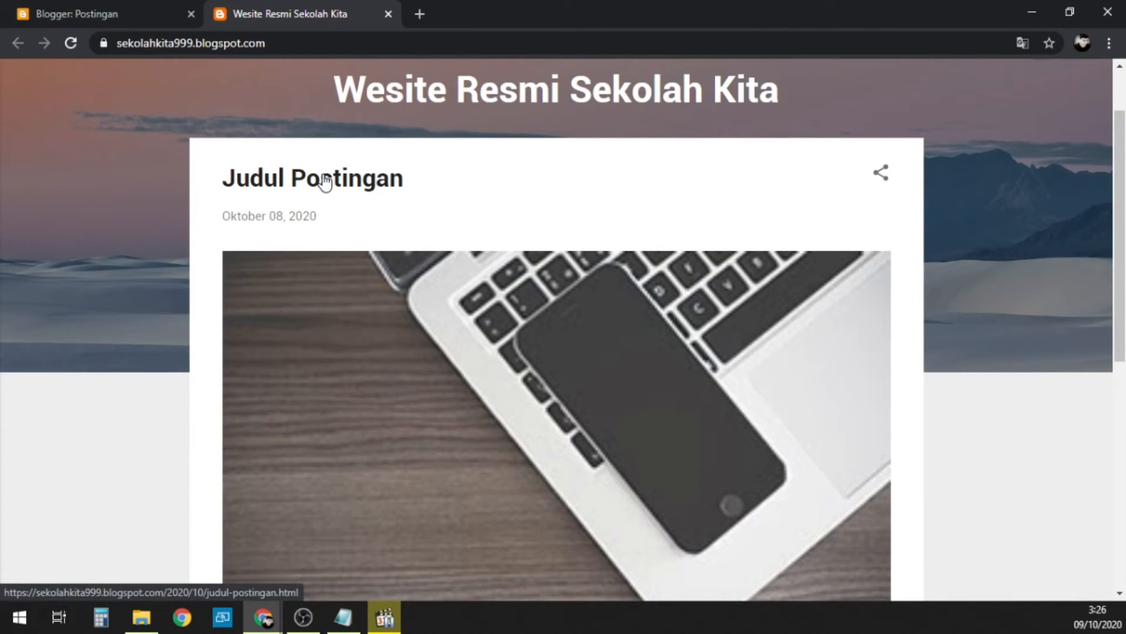
left_click(325, 179)
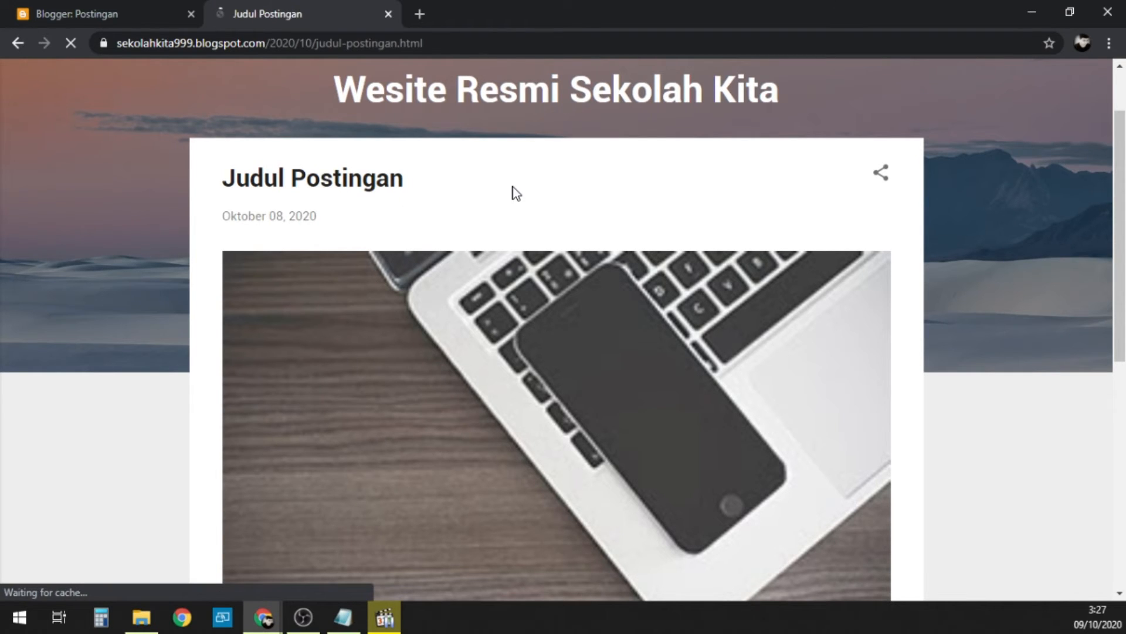
scroll(513, 188, "down", 8)
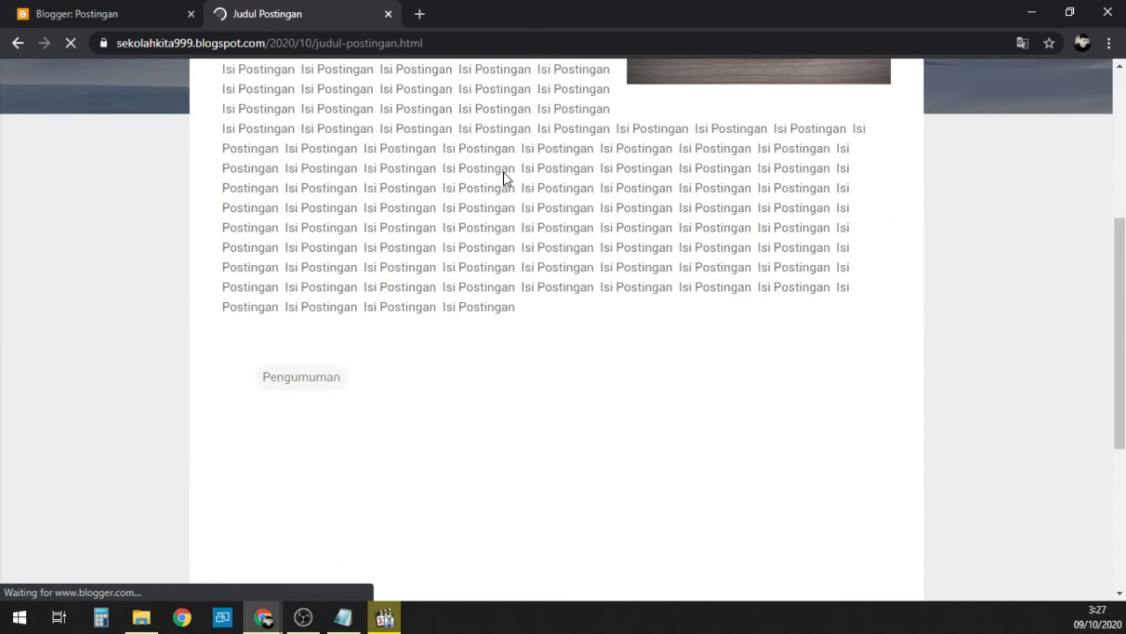
scroll(503, 176, "down", 1)
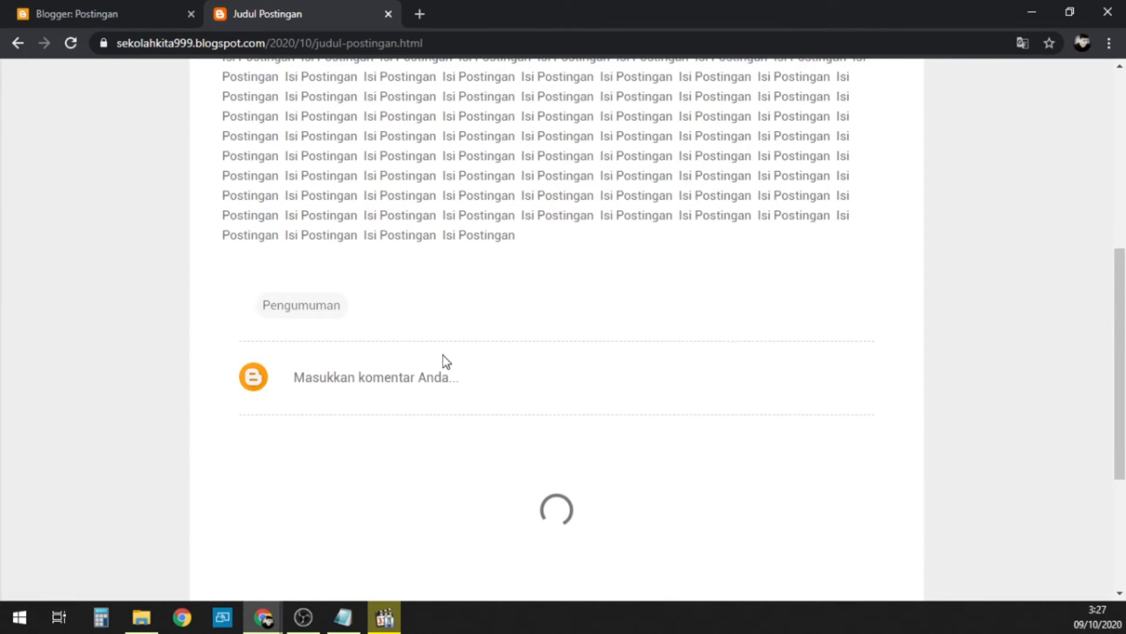
Step: Publish the comment "Tes Komentar" under the post and close the live blog page
left_click(405, 394)
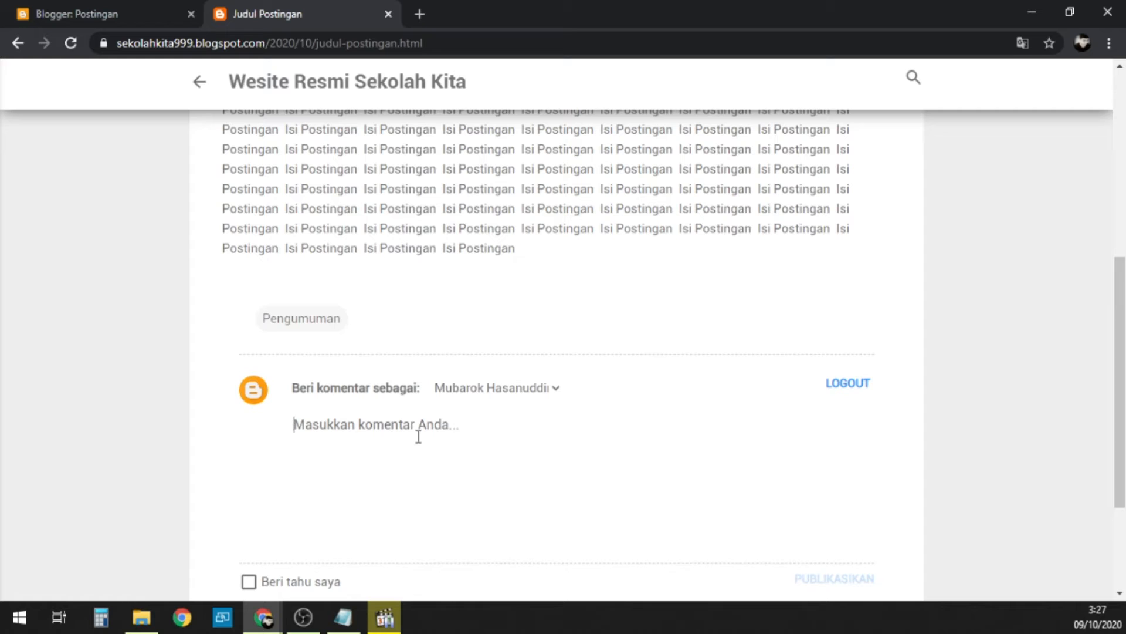
type("Tes")
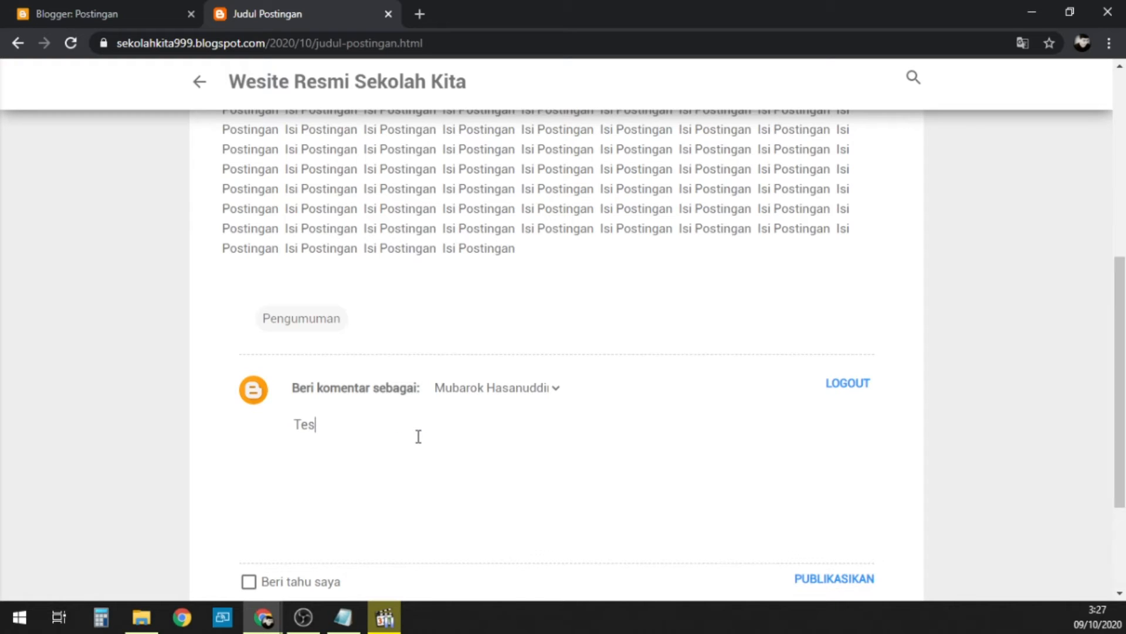
type(" Komentar")
scroll(418, 436, "down", 3)
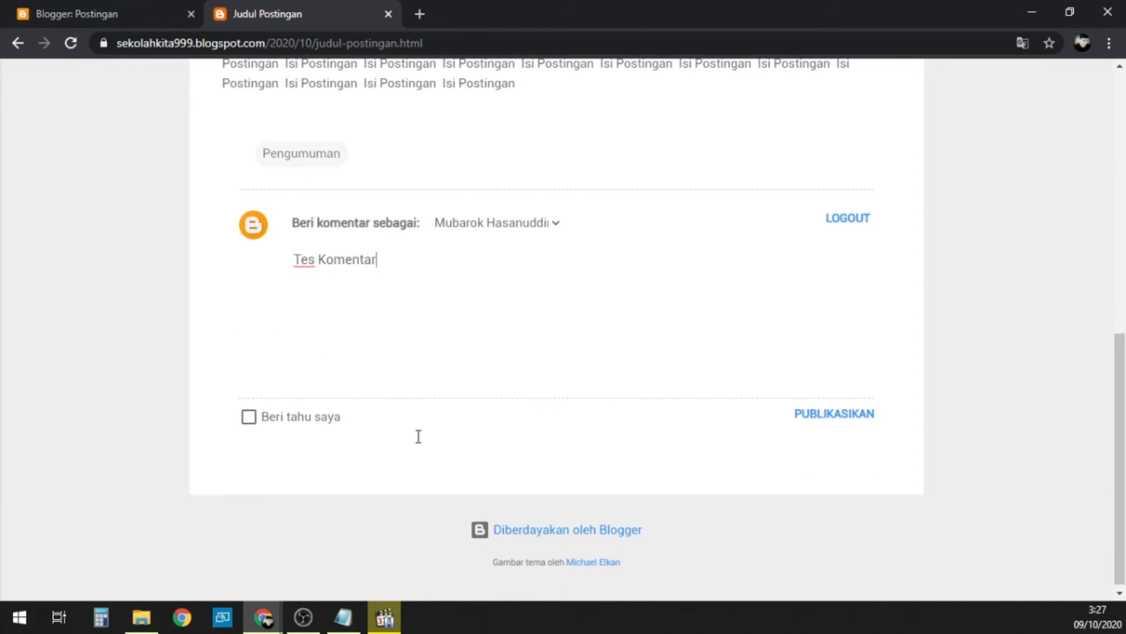
left_click(827, 418)
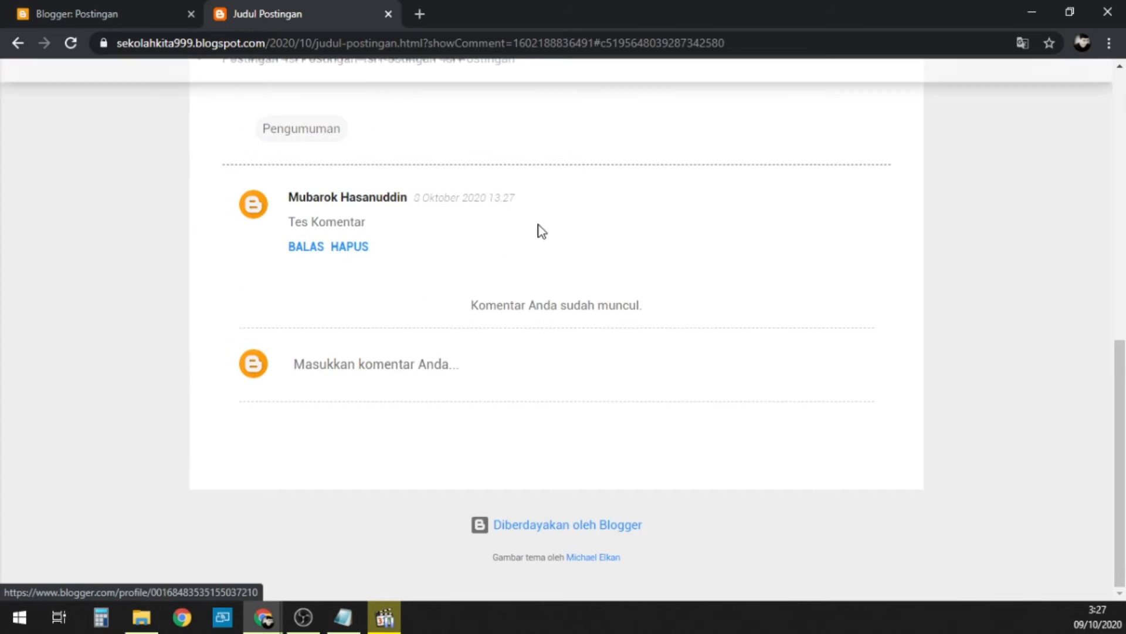
left_click(388, 14)
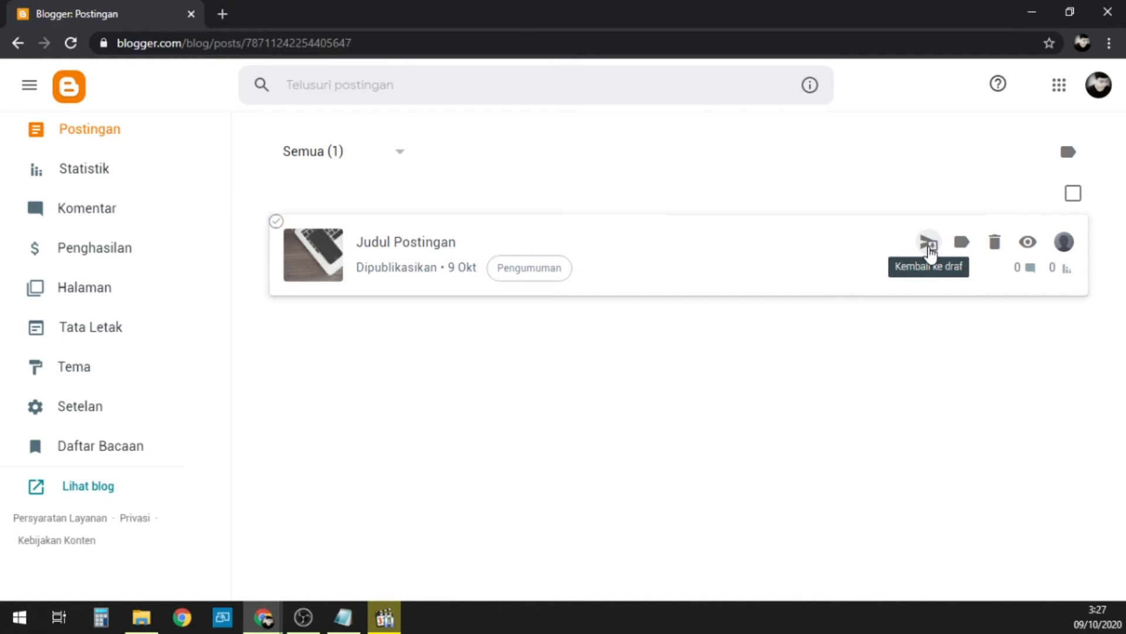
left_click(962, 252)
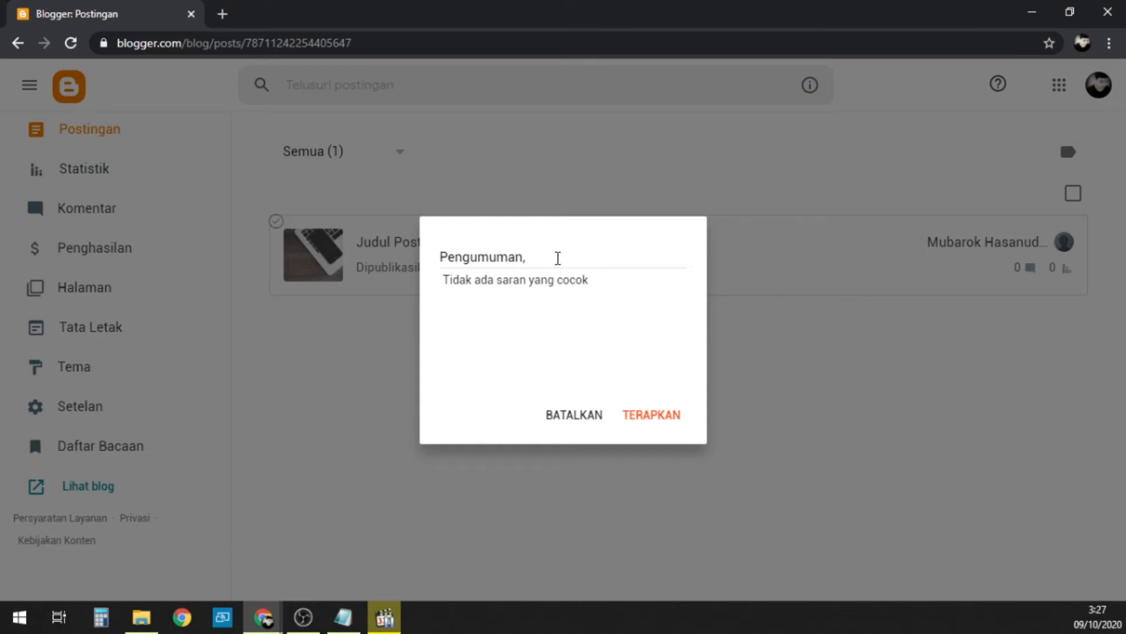
left_click(557, 258)
left_click(553, 414)
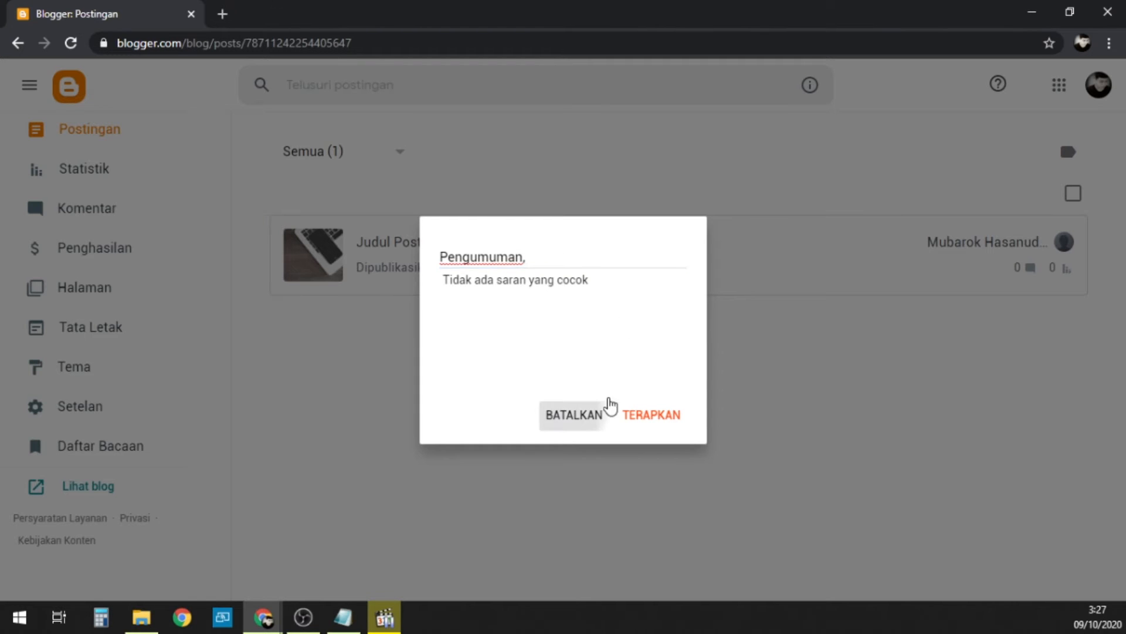
left_click(611, 406)
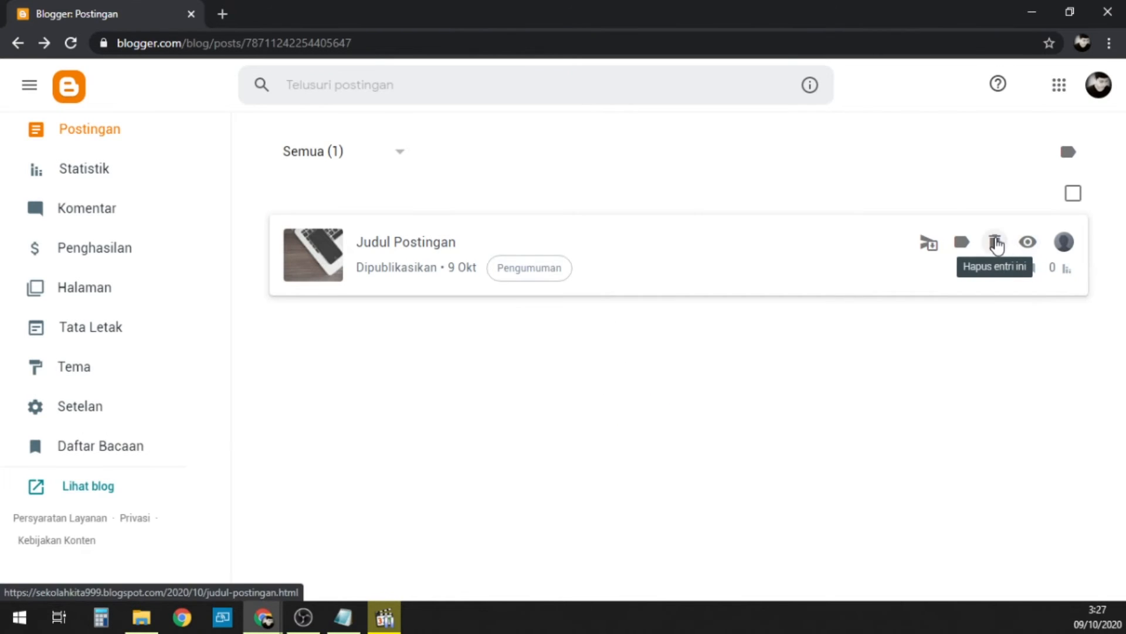
Step: Open the live version of the post from the post list, close it and reload the list
left_click(1028, 242)
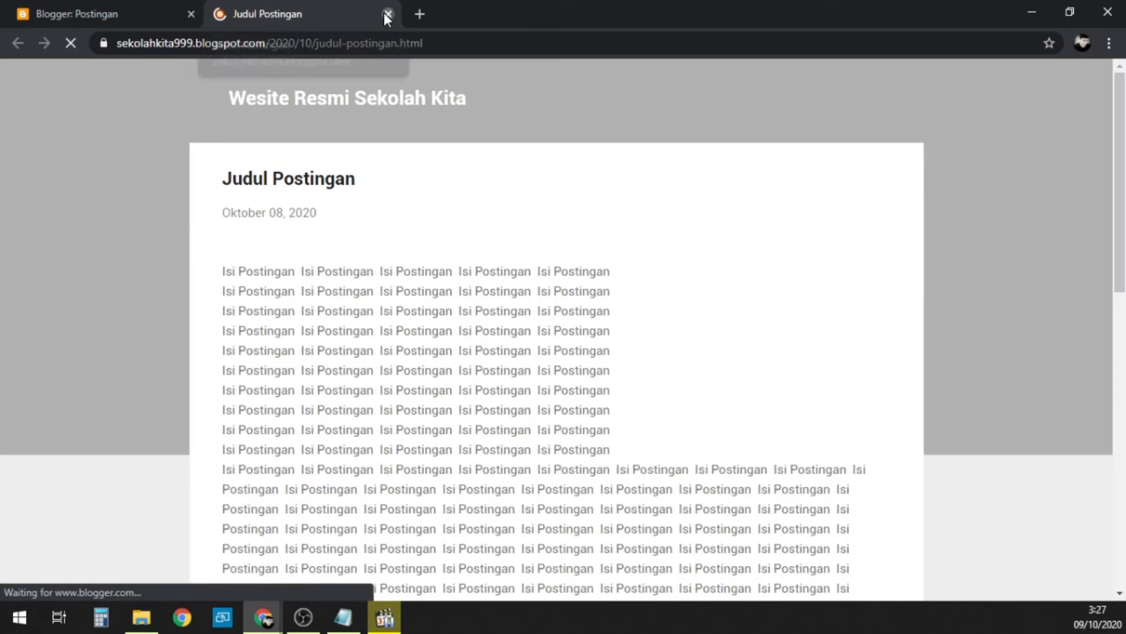
left_click(387, 15)
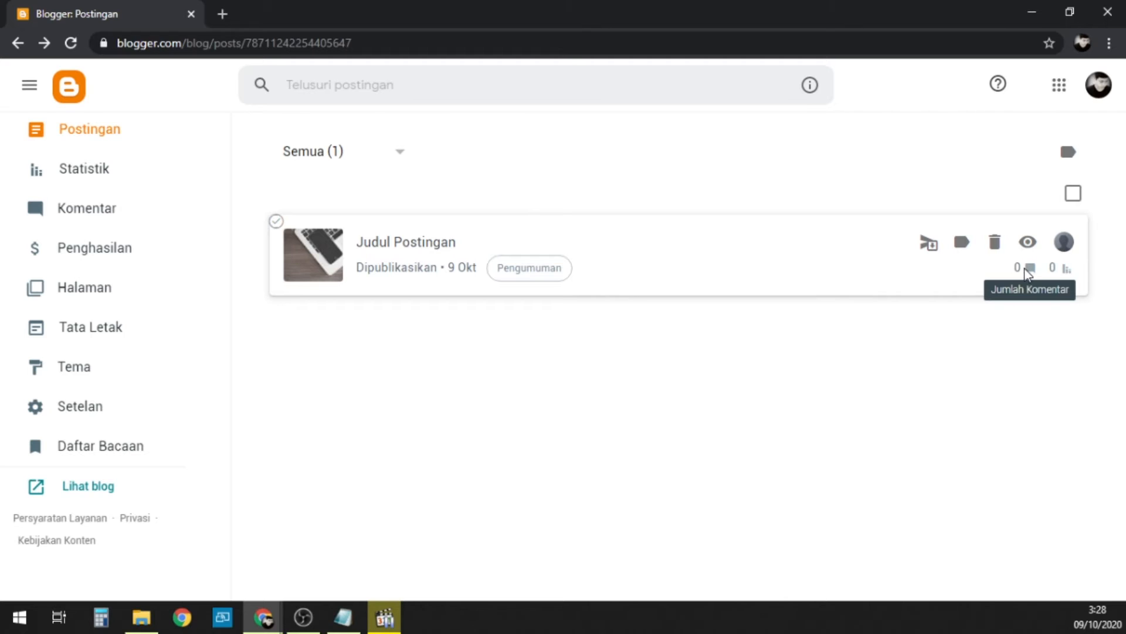
left_click(71, 43)
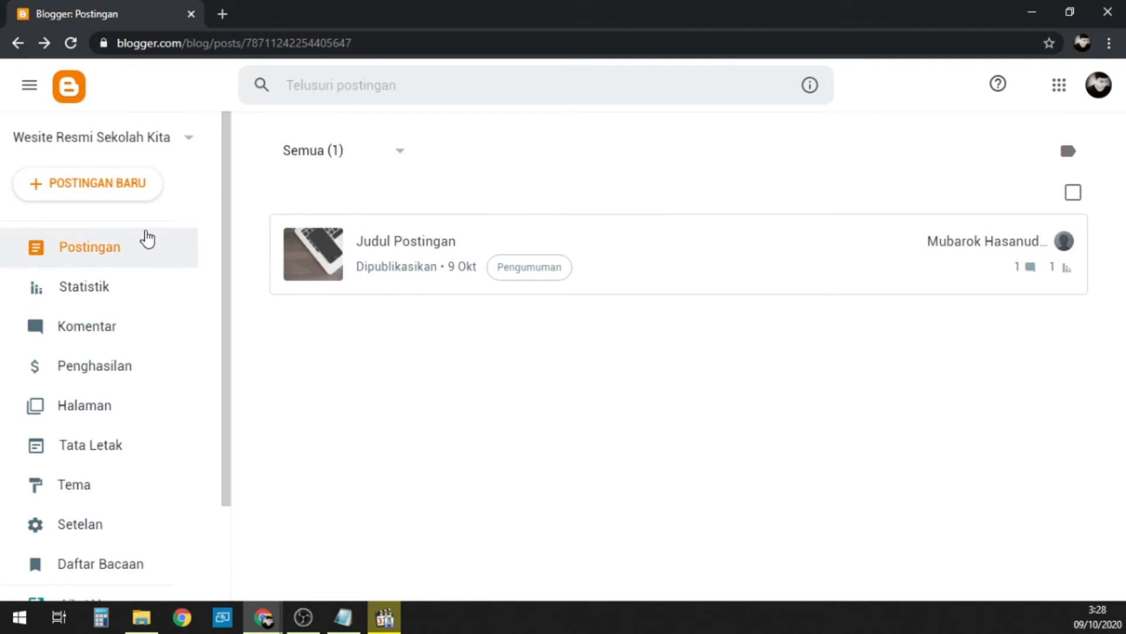
Step: Examine the blog's statistics for the last 7 days, including the view totals, latest post graph and per-post views
left_click(65, 293)
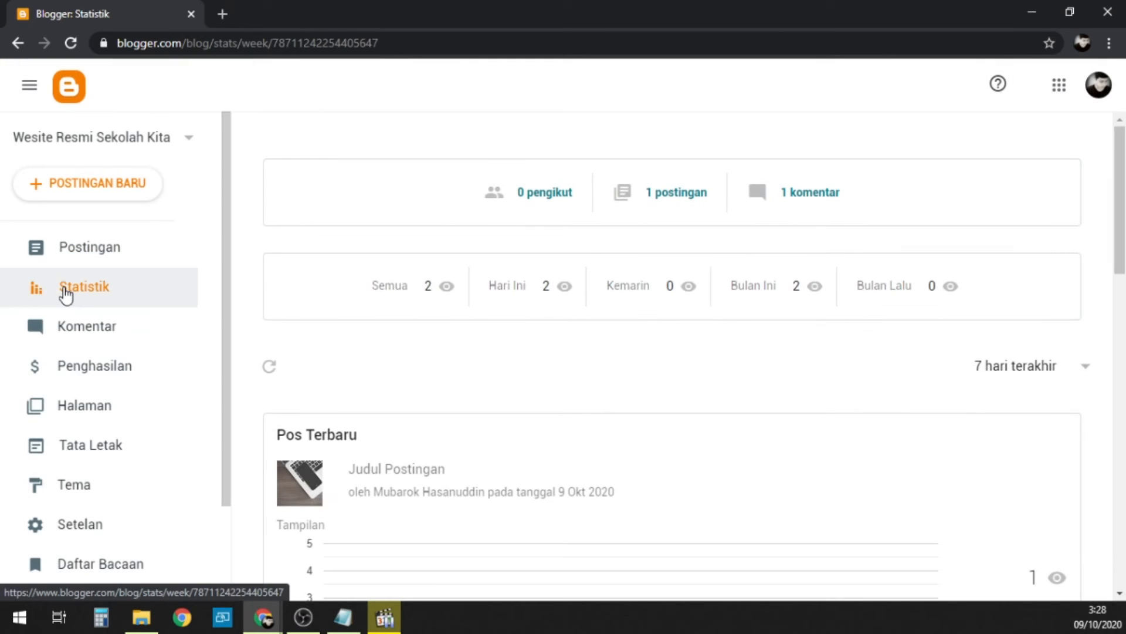
scroll(600, 452, "down", 4)
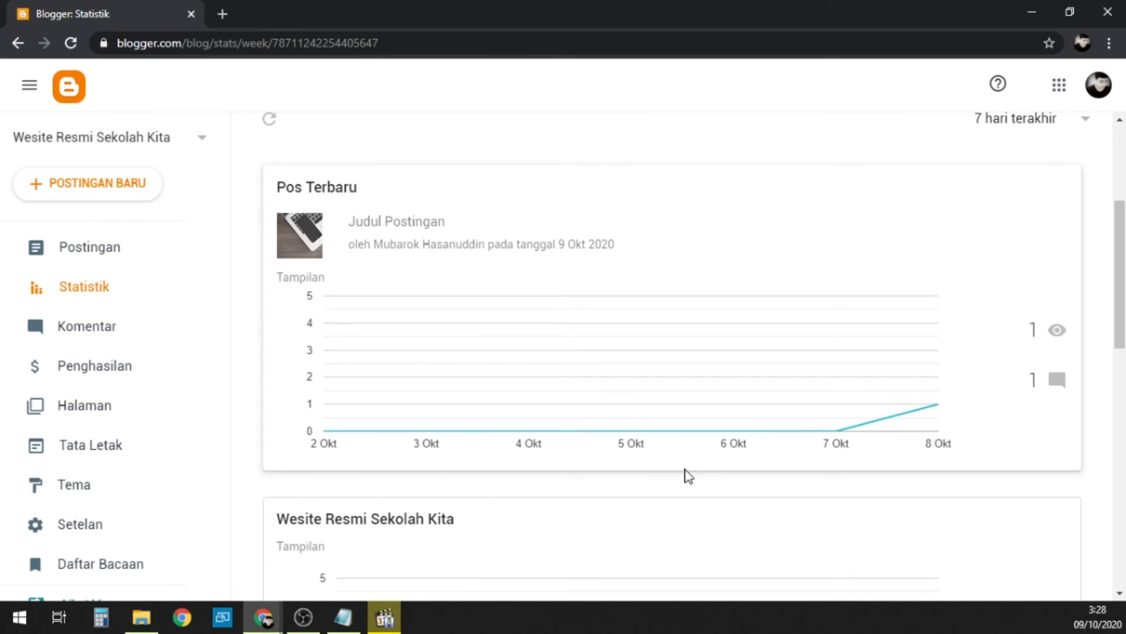
scroll(689, 475, "up", 4)
scroll(692, 476, "down", 4)
scroll(692, 476, "down", 4)
scroll(691, 475, "up", 8)
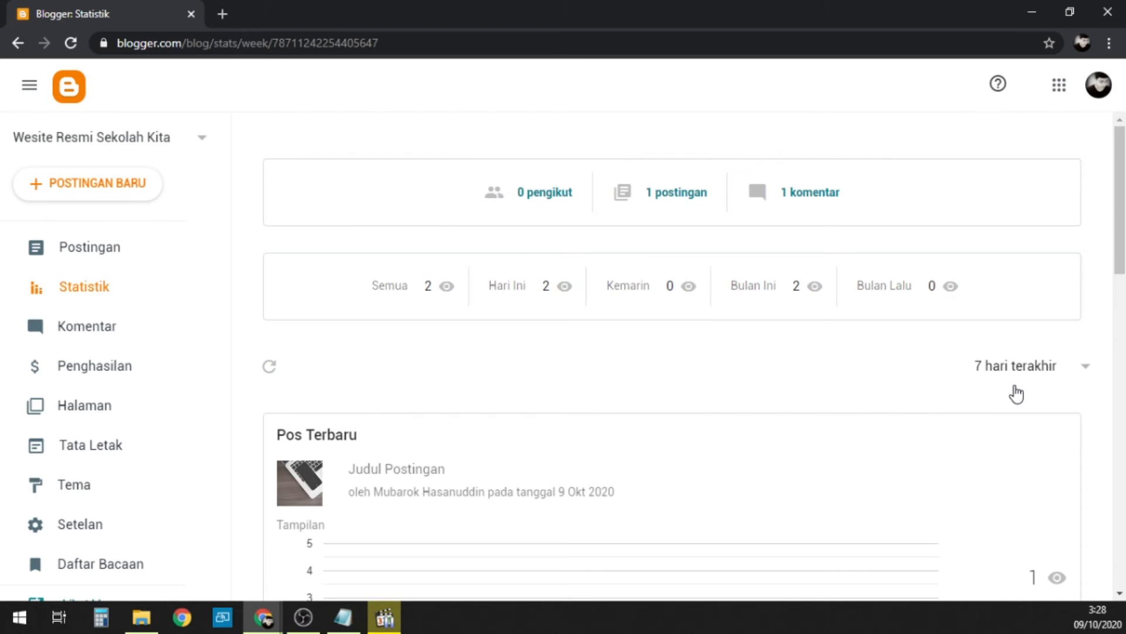
scroll(1016, 393, "down", 13)
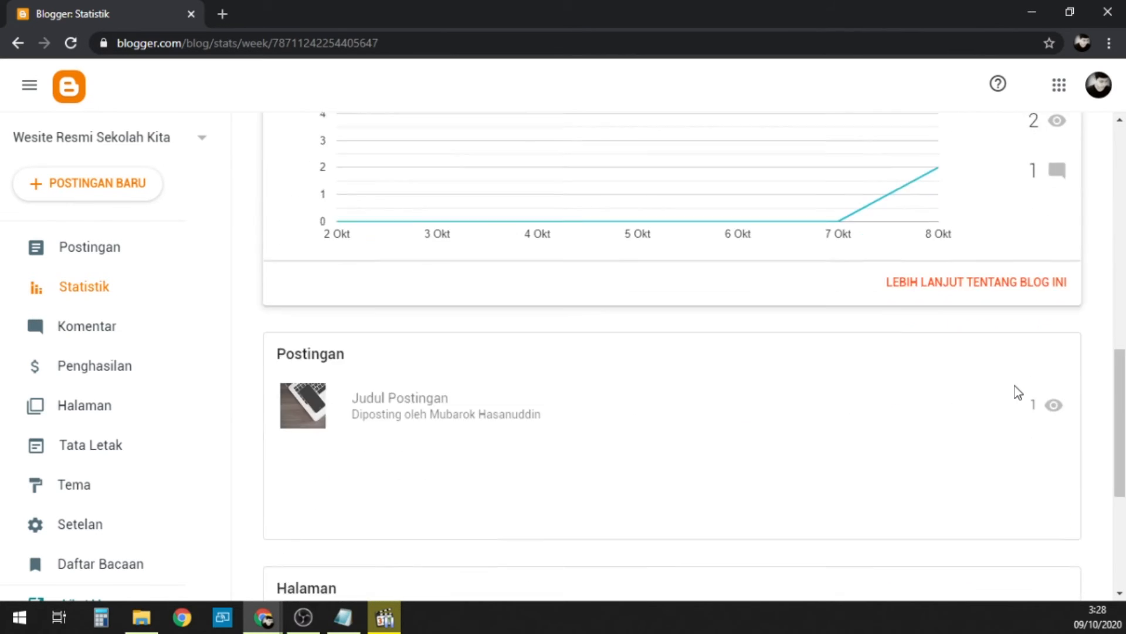
scroll(1015, 388, "down", 3)
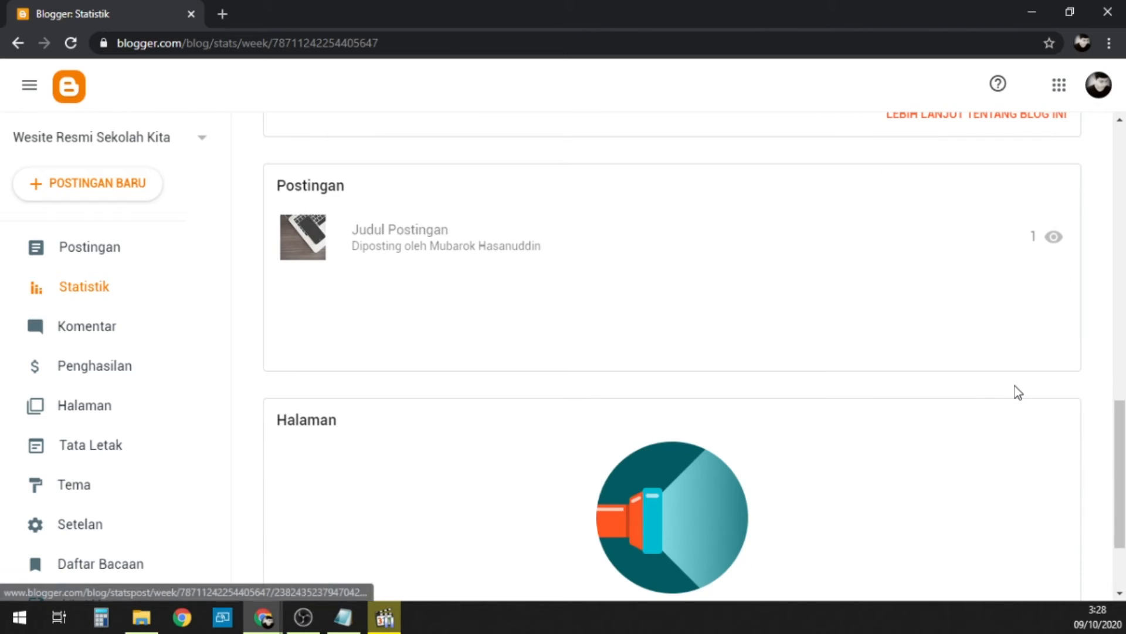
scroll(1015, 386, "up", 14)
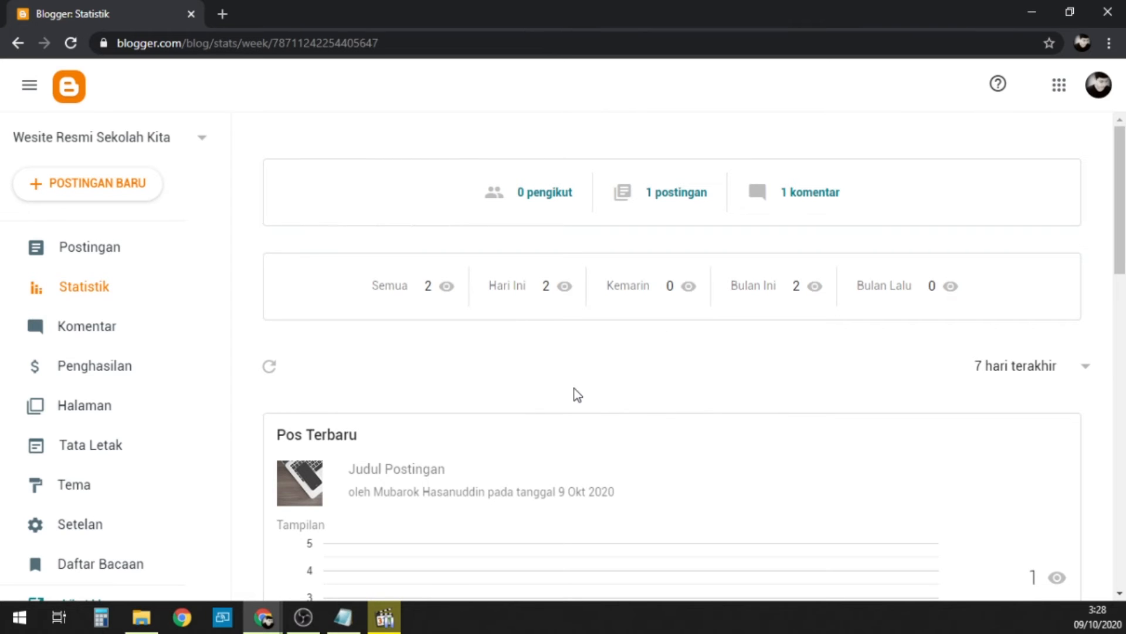
Step: Check the comments received on the blog and the AdSense information on the earnings page
left_click(117, 327)
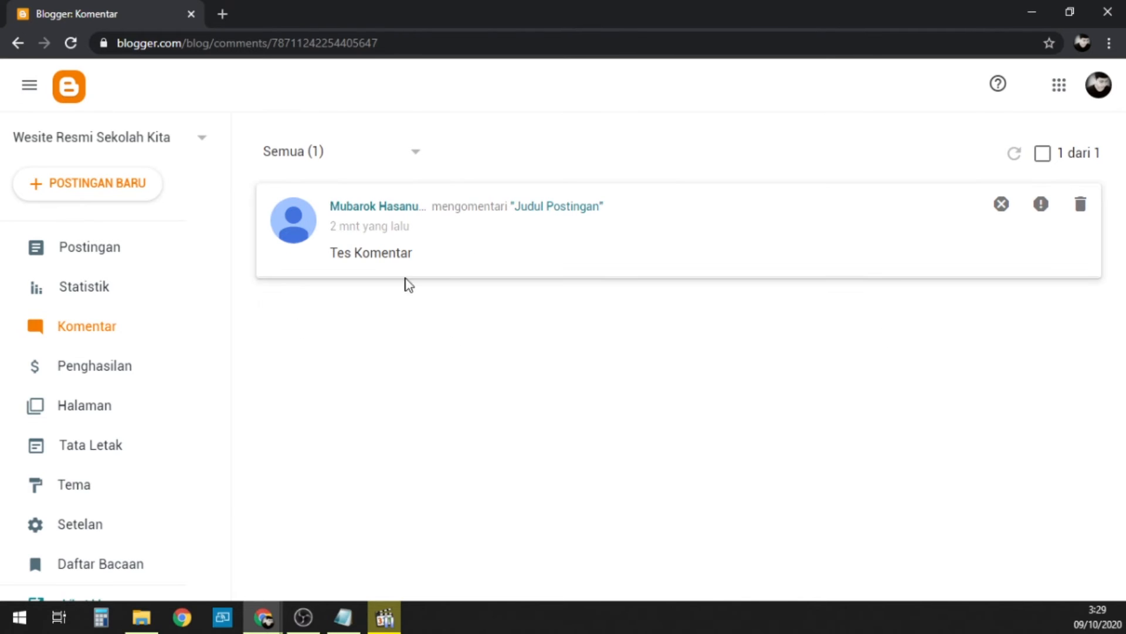
left_click(82, 370)
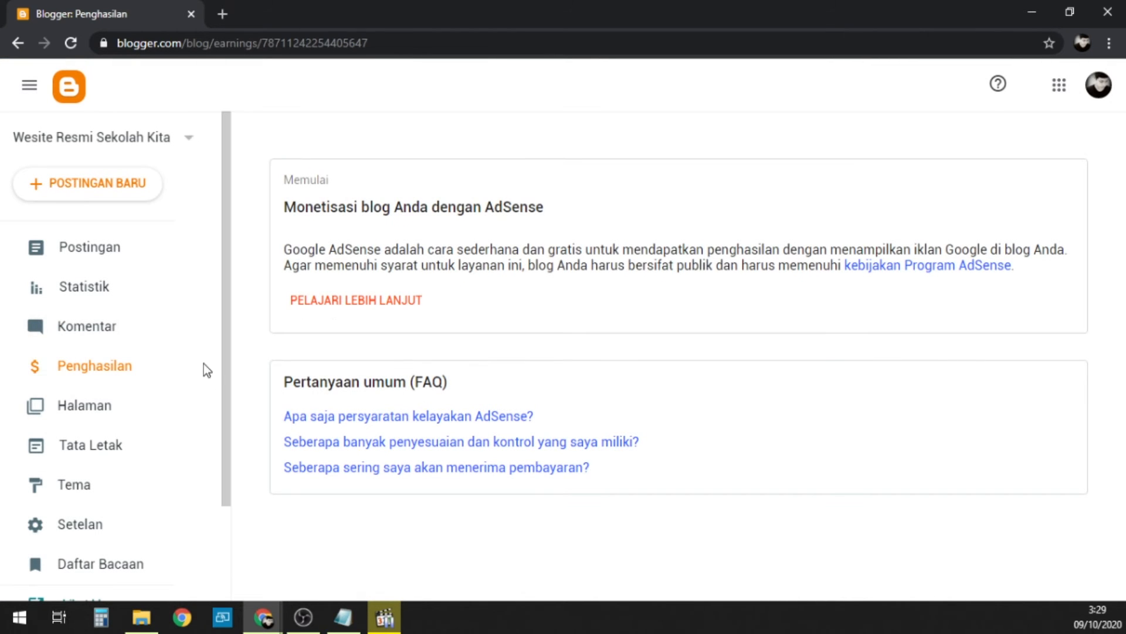
Step: Create a blank new page, return to the page list and delete the untitled draft
left_click(117, 408)
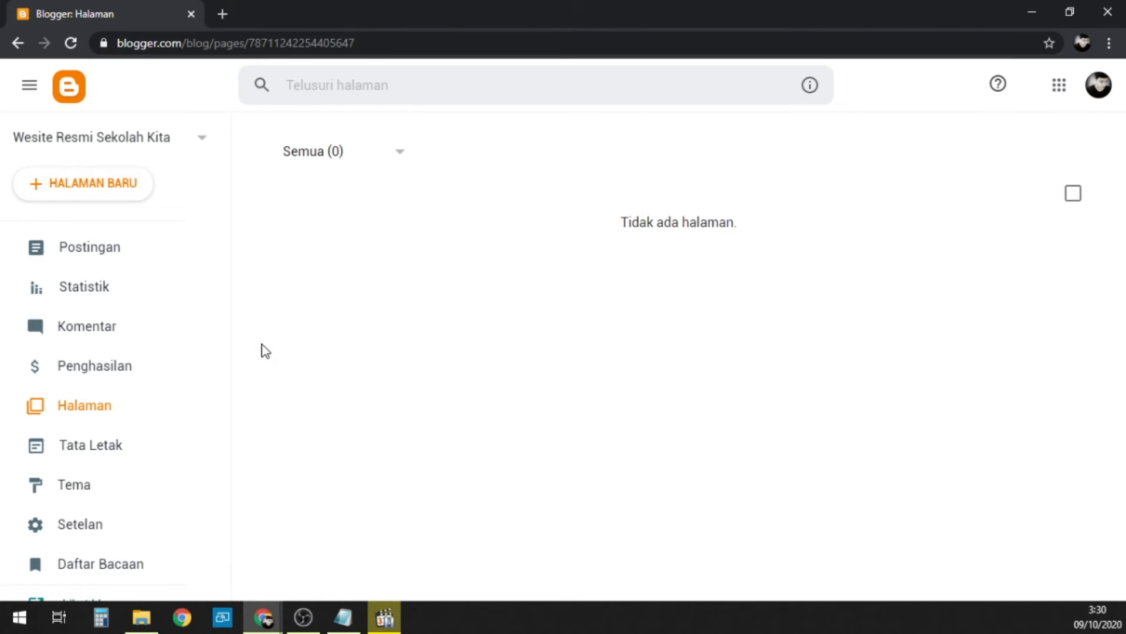
left_click(80, 187)
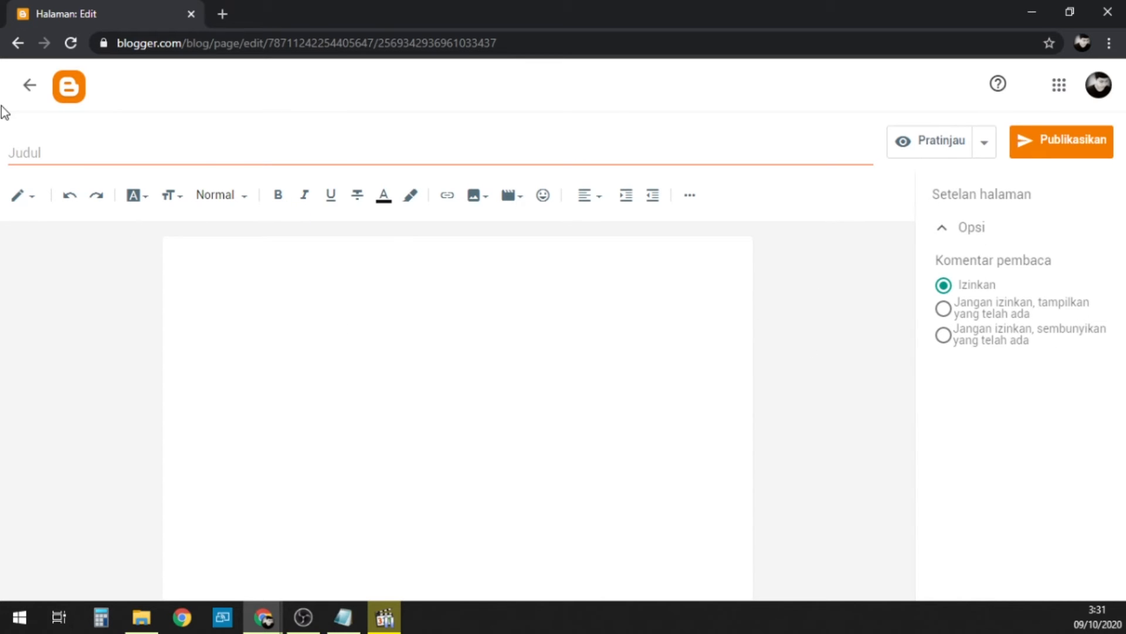
left_click(32, 88)
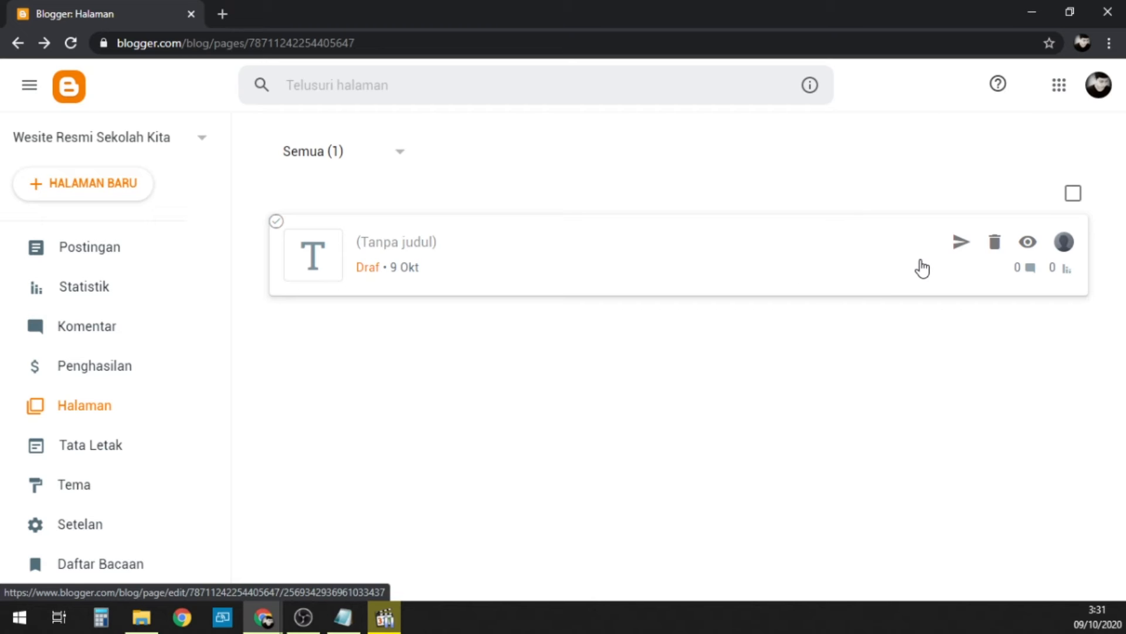
left_click(997, 244)
left_click(647, 387)
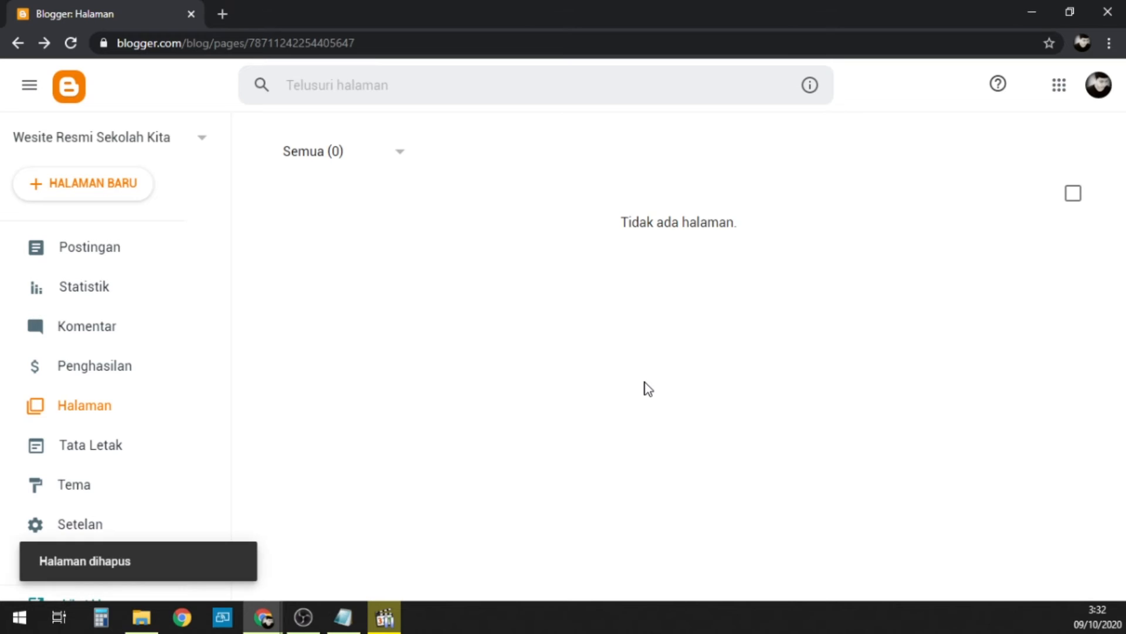
Step: Examine the blog's layout and its gadgets, from the sidebar and header sections down to the footer
left_click(106, 447)
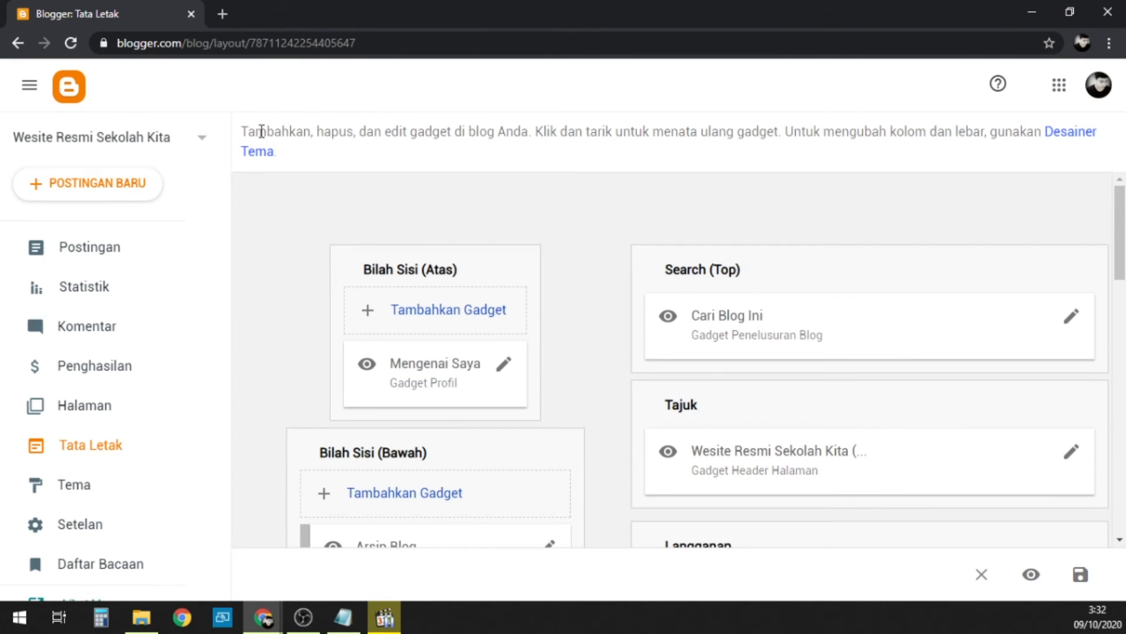
scroll(117, 352, "down", 2)
scroll(601, 250, "down", 2)
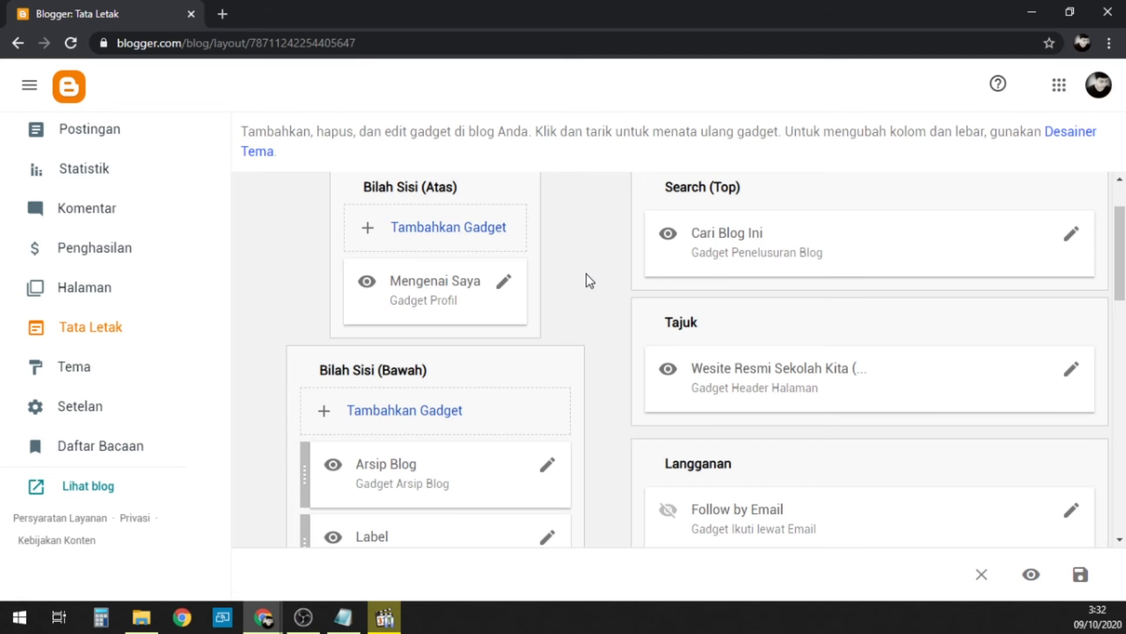
scroll(586, 273, "down", 10)
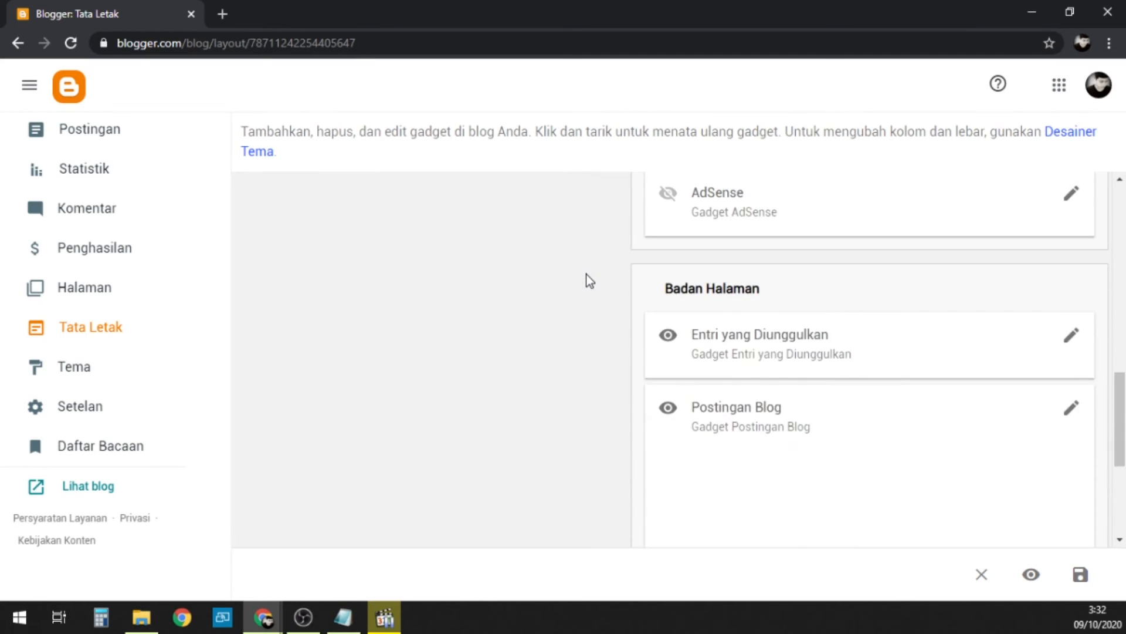
scroll(586, 273, "down", 5)
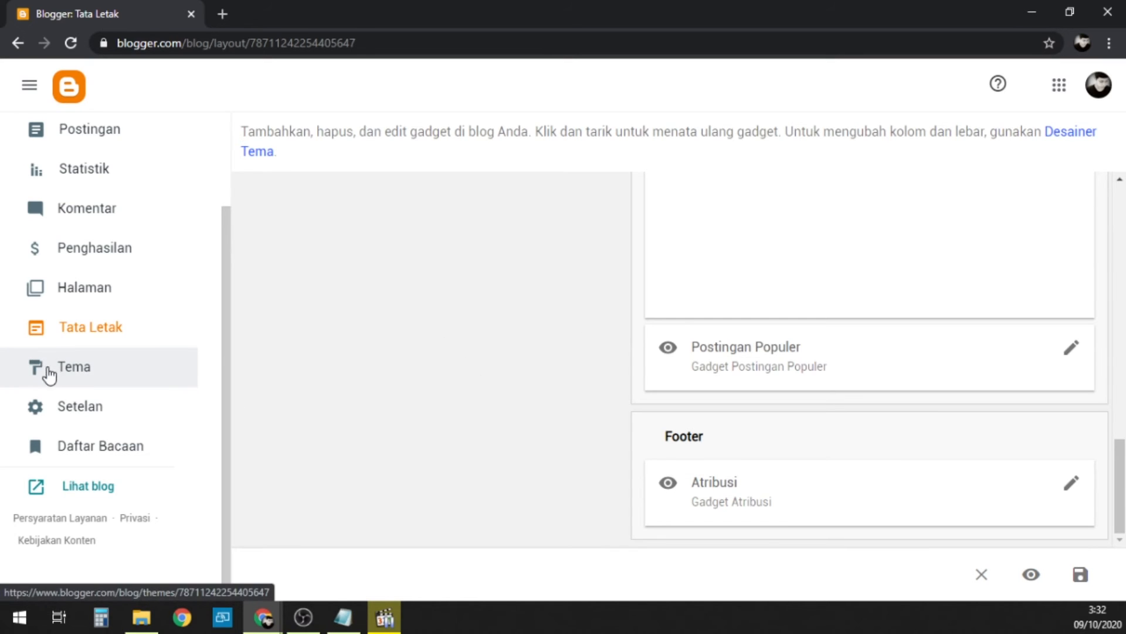
Step: Examine the gallery of available blog themes, from Contempo through Emporio, Dynamic Views, Watermark and Ethereal to the final Travel designs
left_click(136, 383)
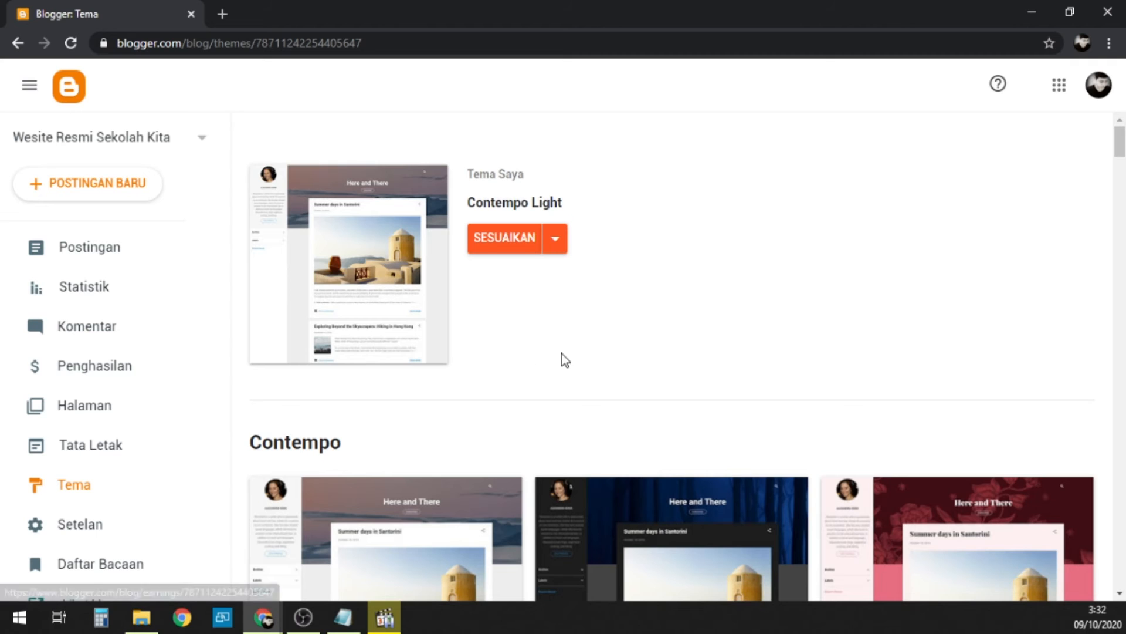
scroll(858, 314, "down", 7)
scroll(842, 320, "down", 20)
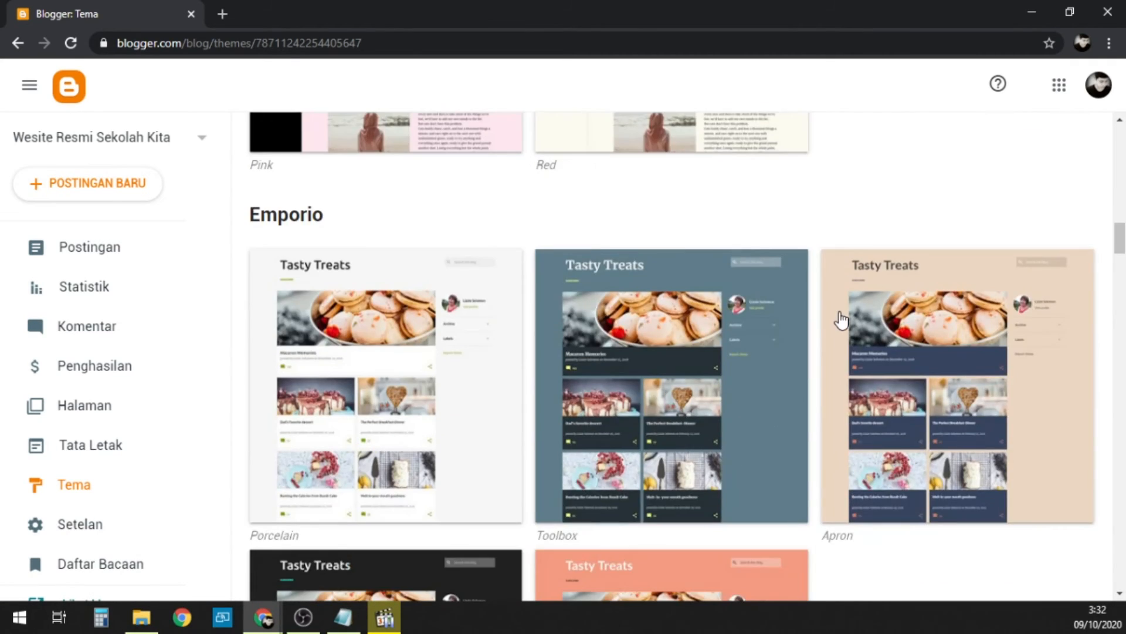
scroll(841, 317, "down", 15)
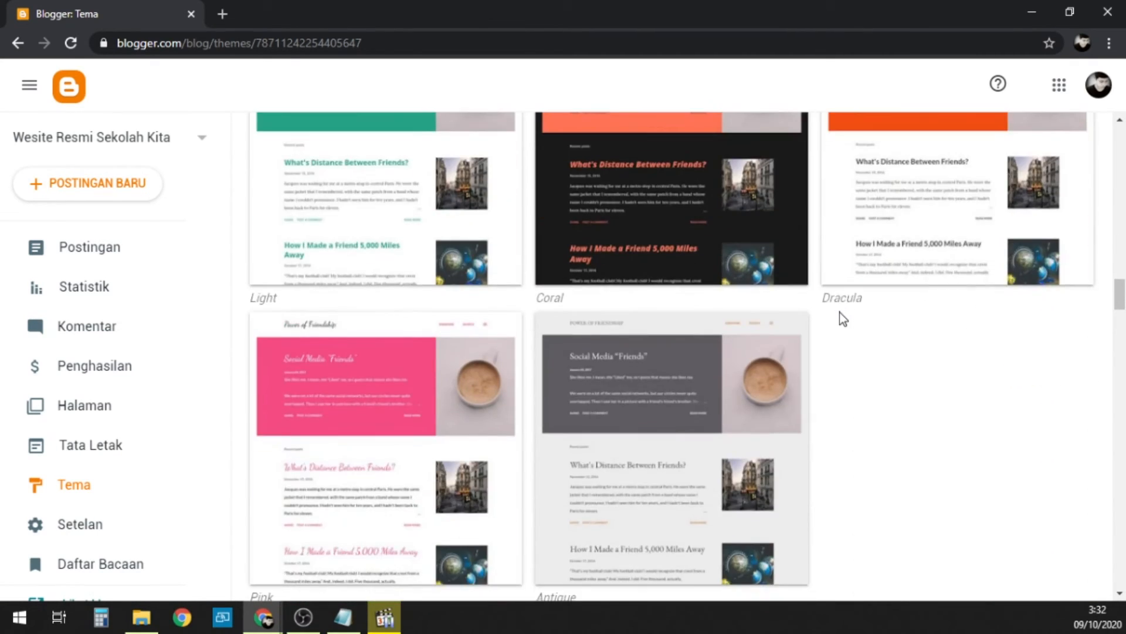
scroll(840, 318, "down", 20)
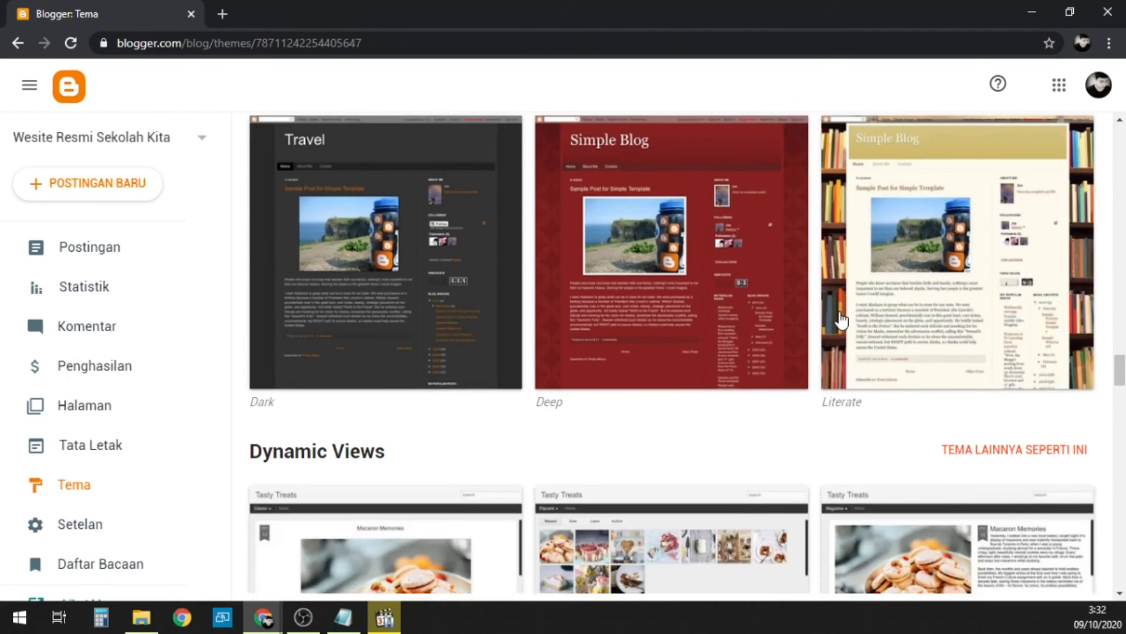
scroll(843, 320, "down", 15)
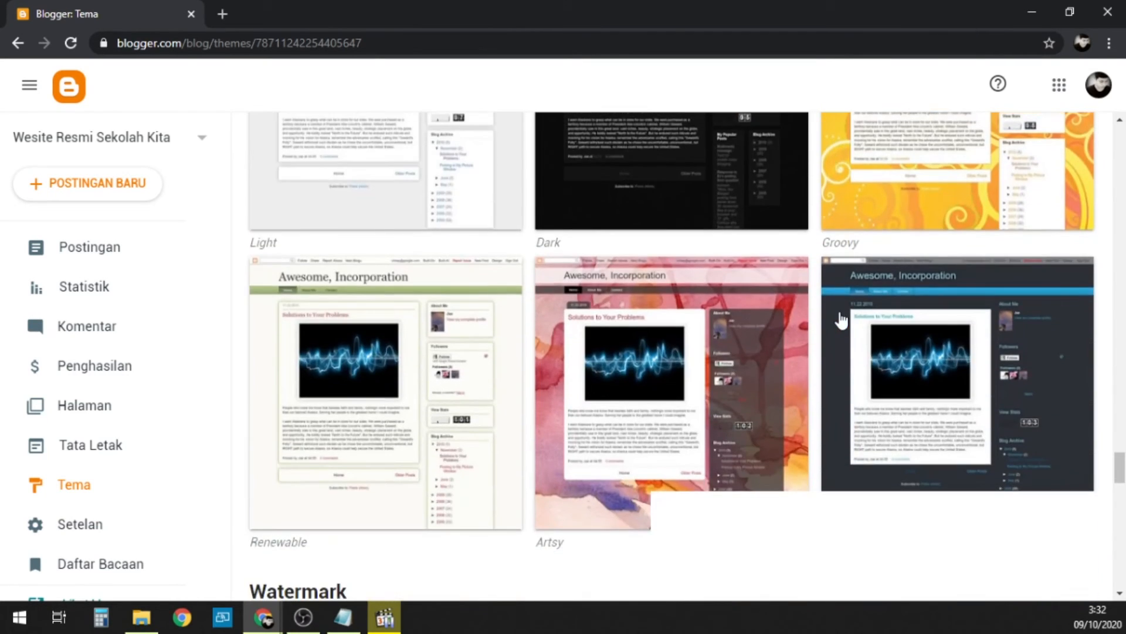
scroll(842, 319, "down", 15)
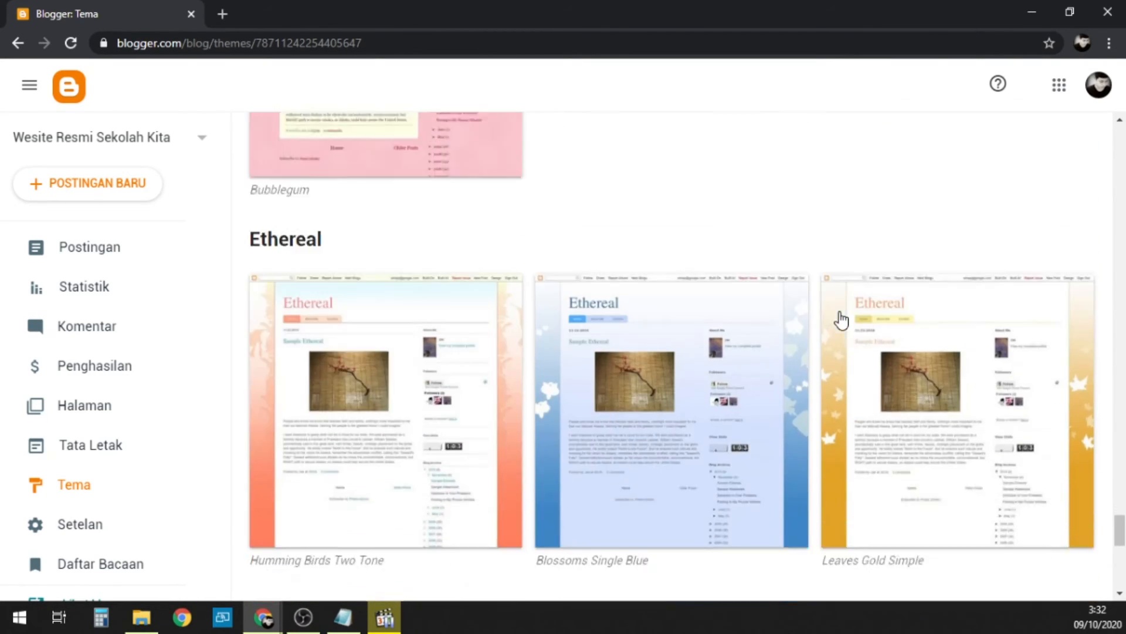
scroll(842, 319, "down", 1)
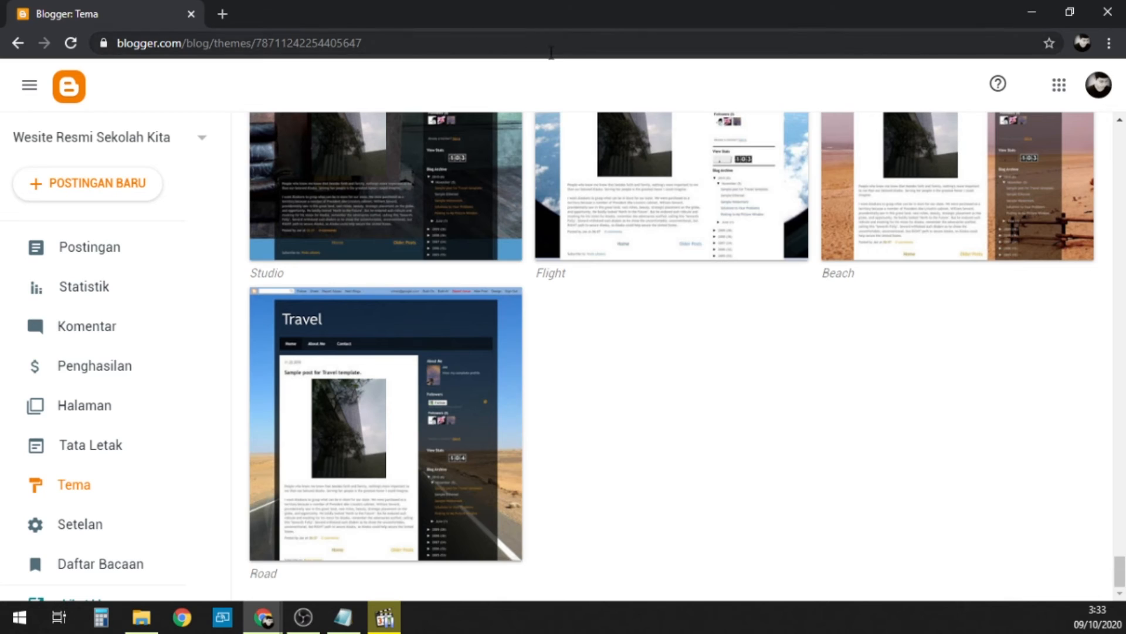
Step: Search the web in a new browser tab for "template blogger school education"
left_click(222, 14)
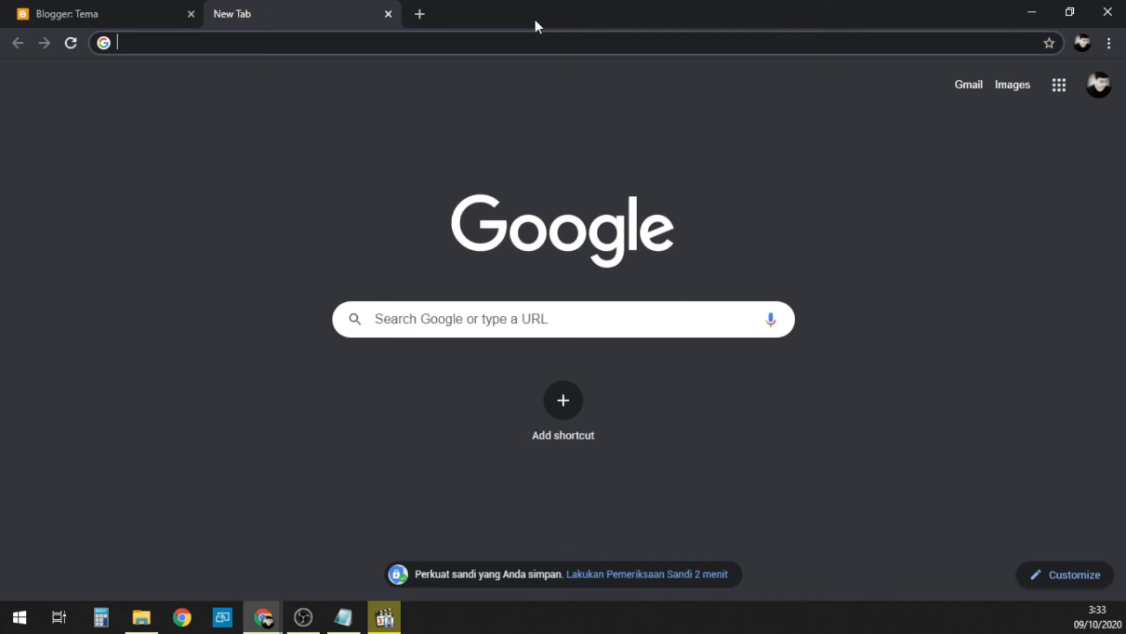
type("t")
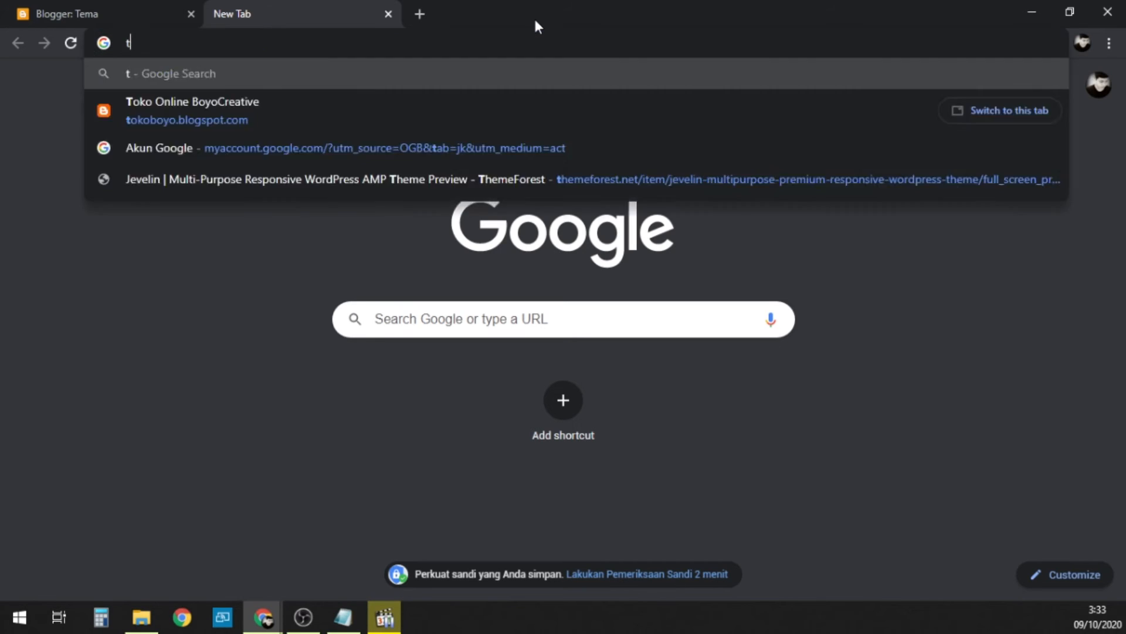
type("emplate ")
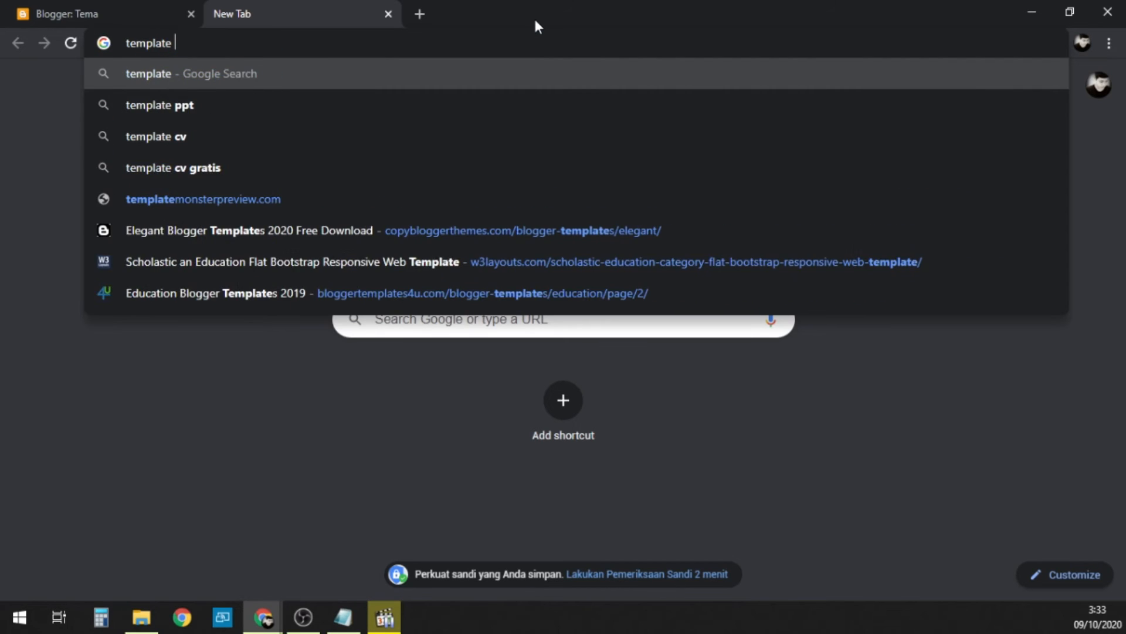
type("blogger ")
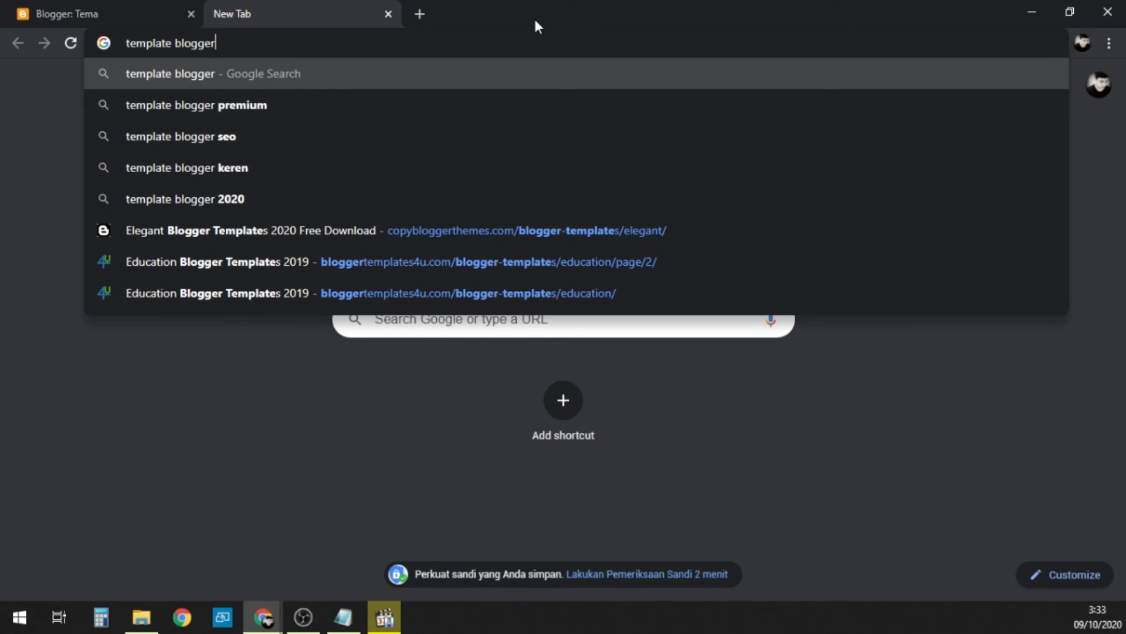
type("pendidikan")
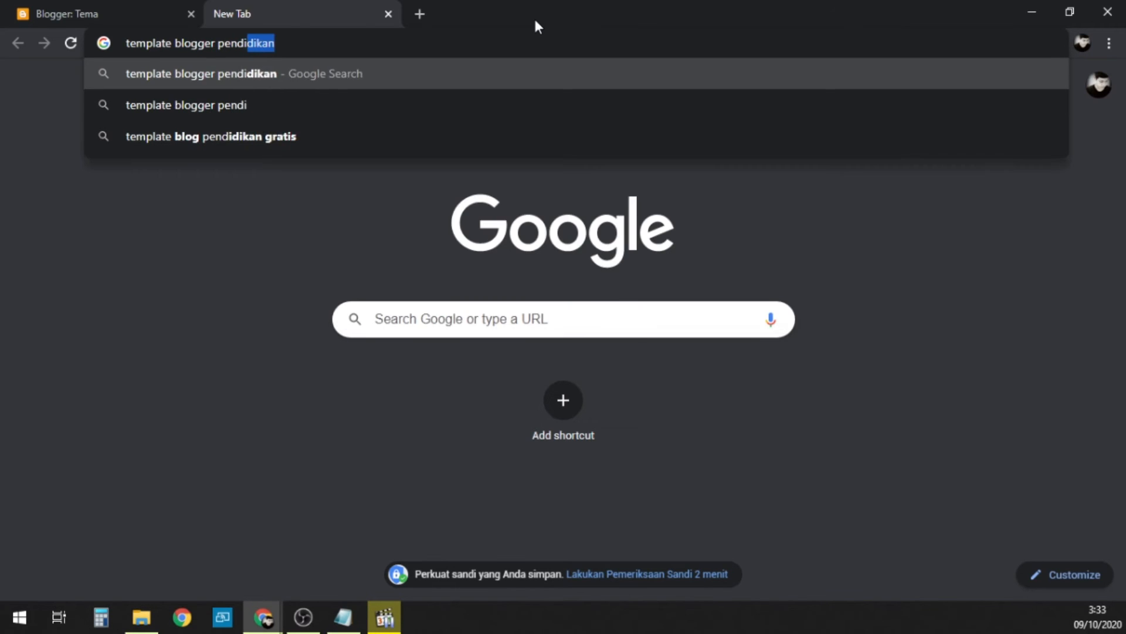
key("BackSpace")
key("BackSpace")
key("BackSpace")
key("BackSpace")
key("BackSpace")
key("BackSpace")
key("BackSpace")
key("BackSpace")
key("BackSpace")
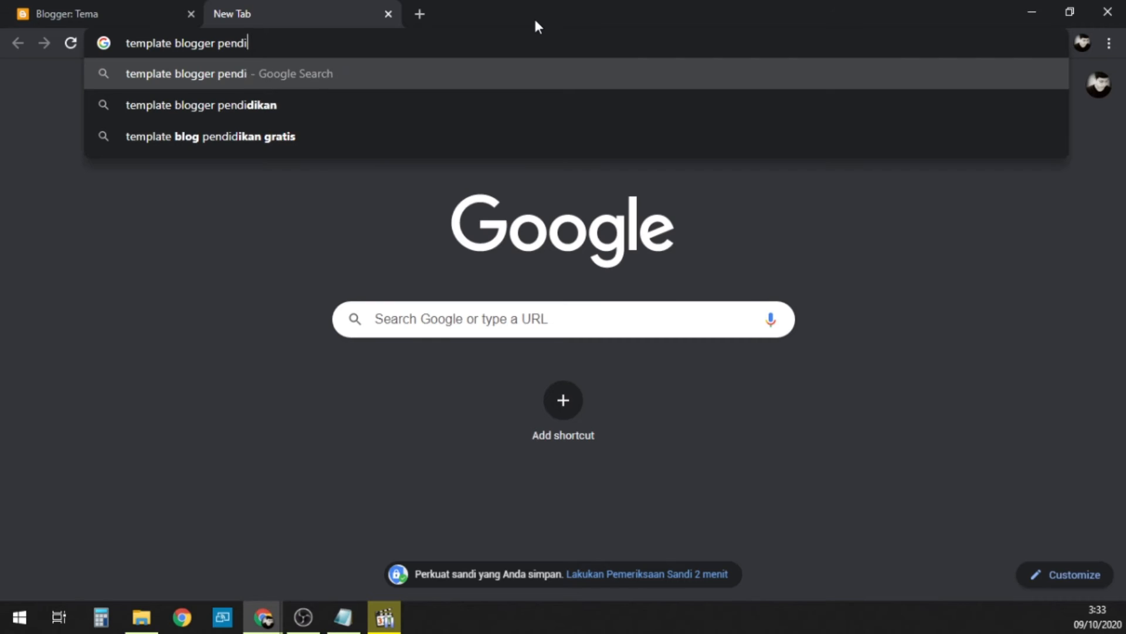
key("BackSpace")
type("school")
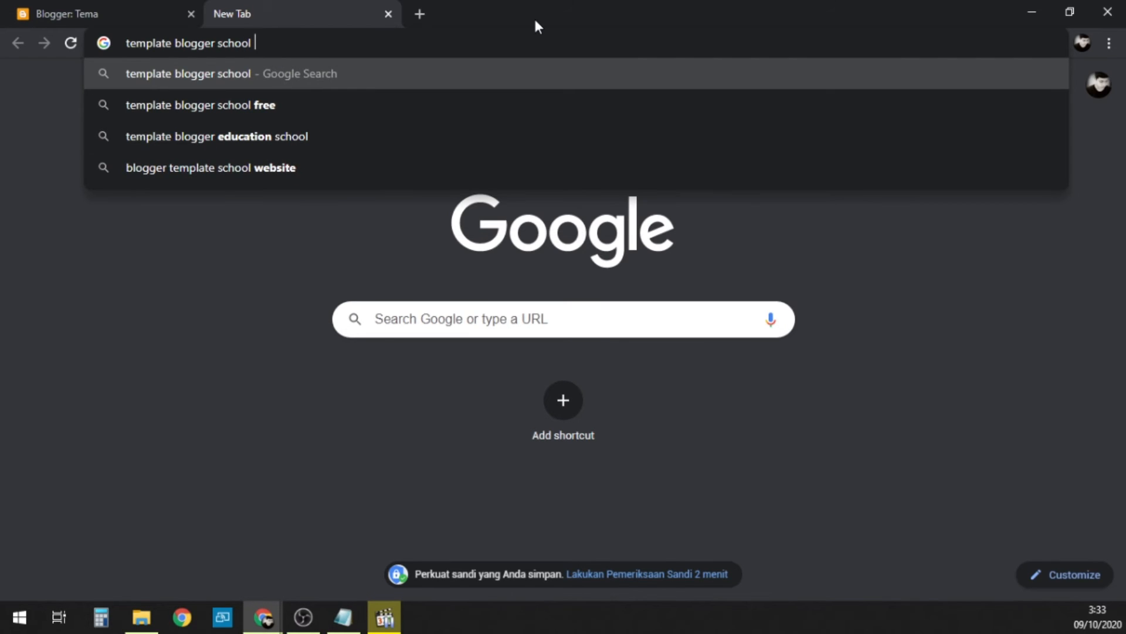
type(" educatio")
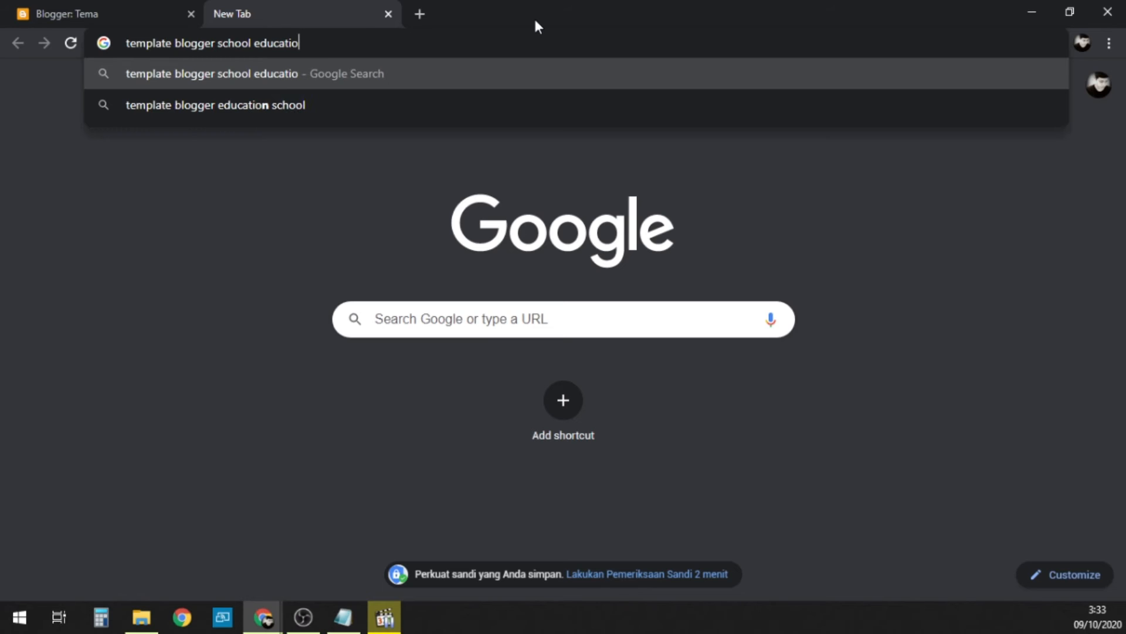
type("n")
key("Return")
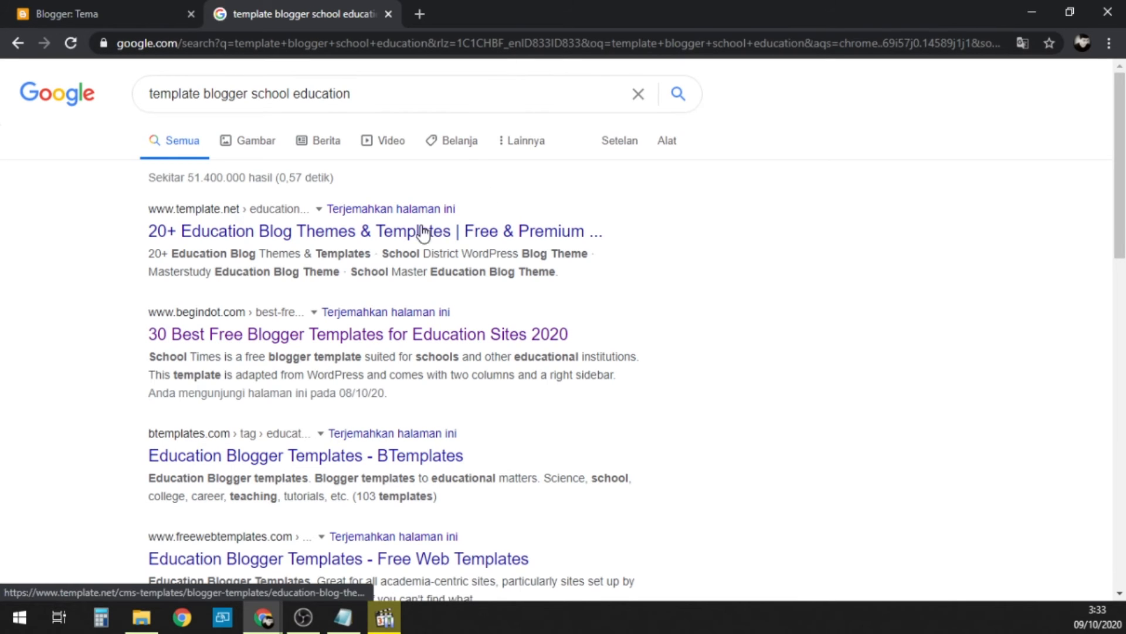
Step: Open the BTemplates education result in a separate tab and go to the LMS Education template's download page
scroll(347, 294, "down", 3)
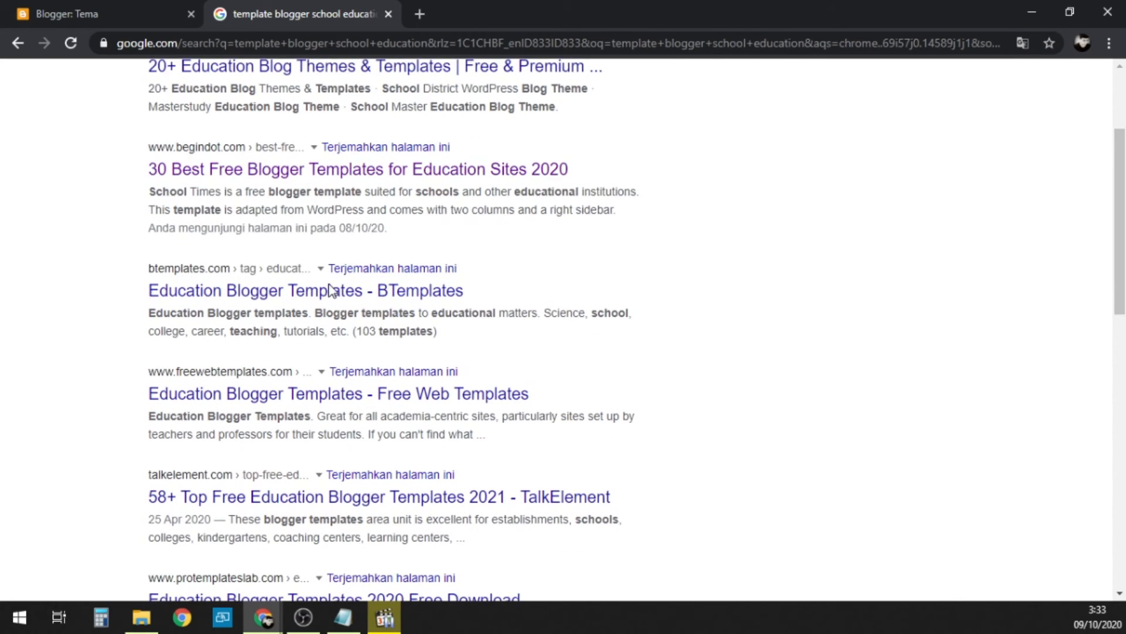
right_click(229, 300)
left_click(251, 304)
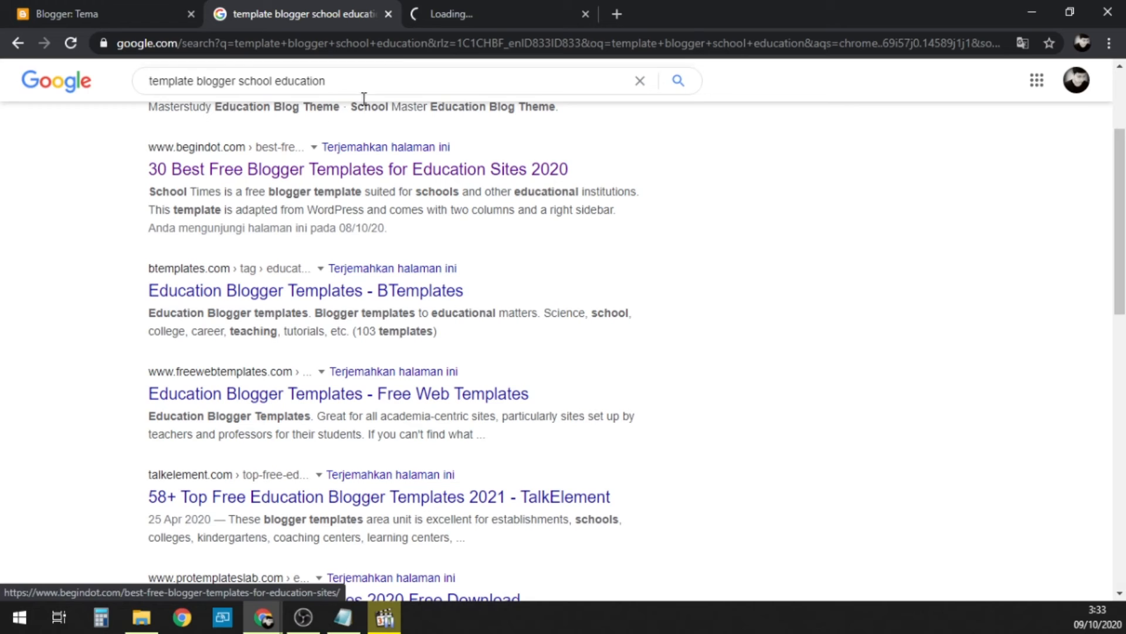
left_click(458, 19)
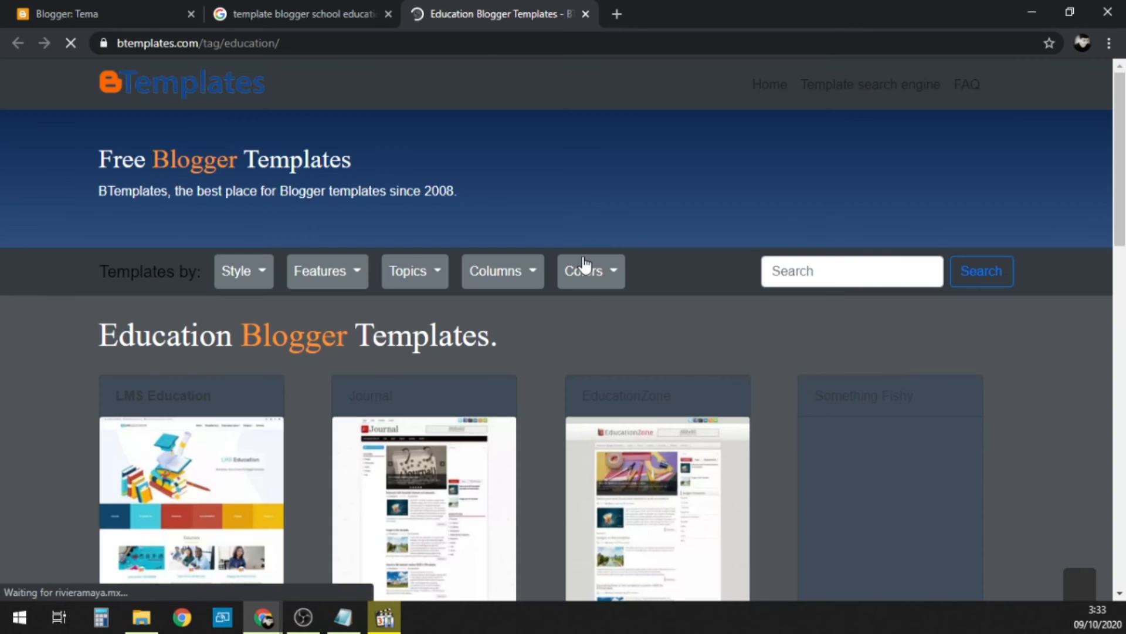
scroll(561, 246, "down", 3)
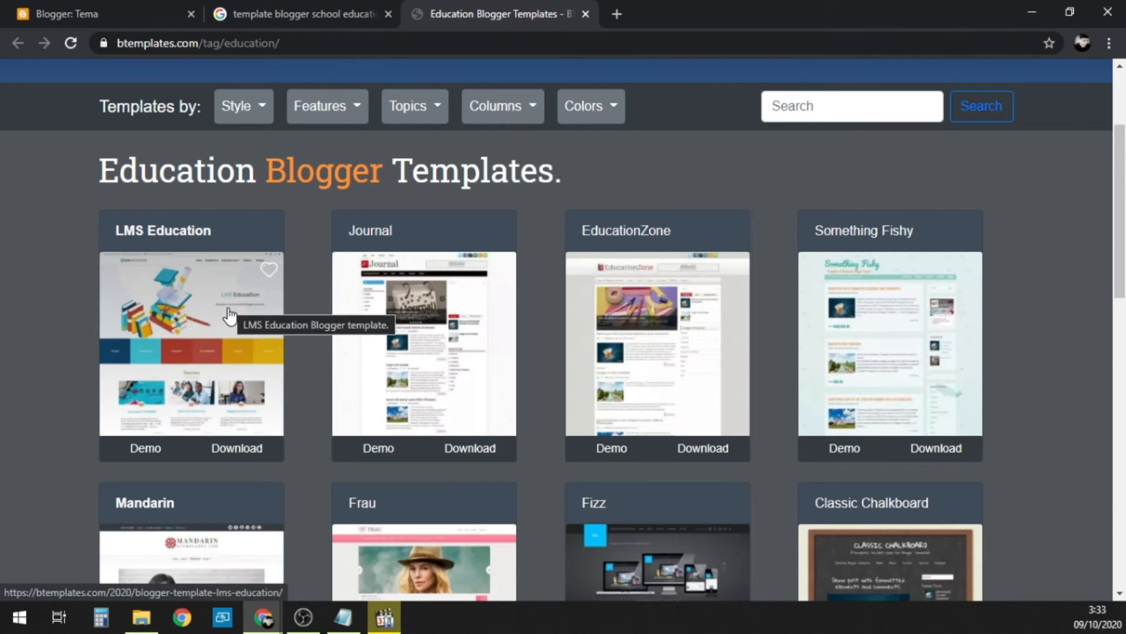
left_click(238, 456)
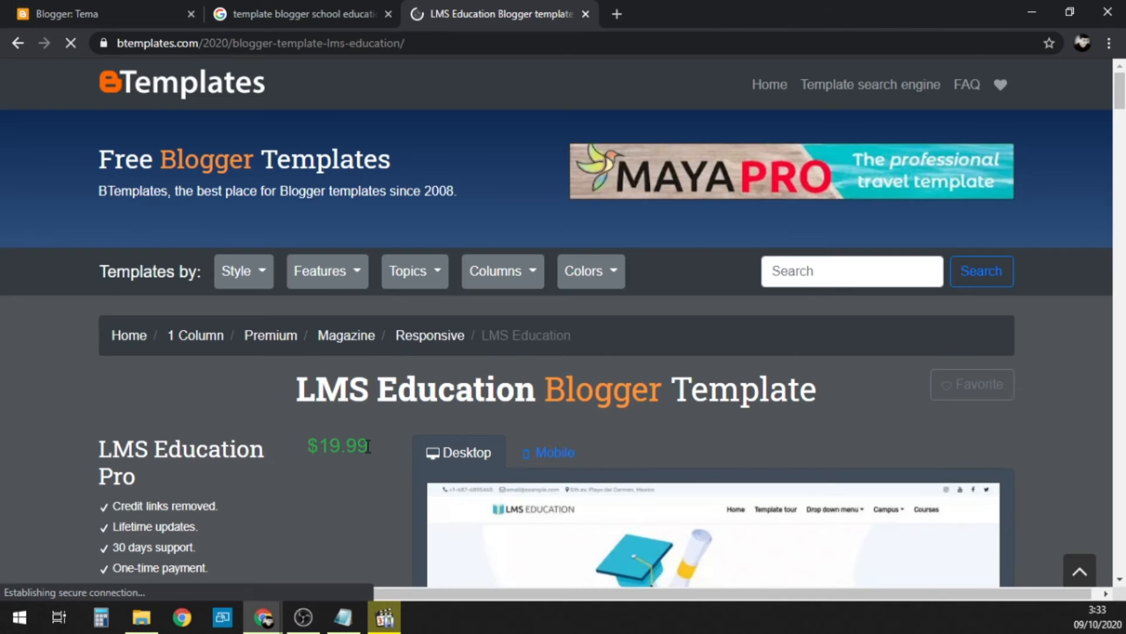
Step: Review the LMS Education Pro and free version terms, including the credit links note, and download the free version
scroll(371, 440, "down", 1)
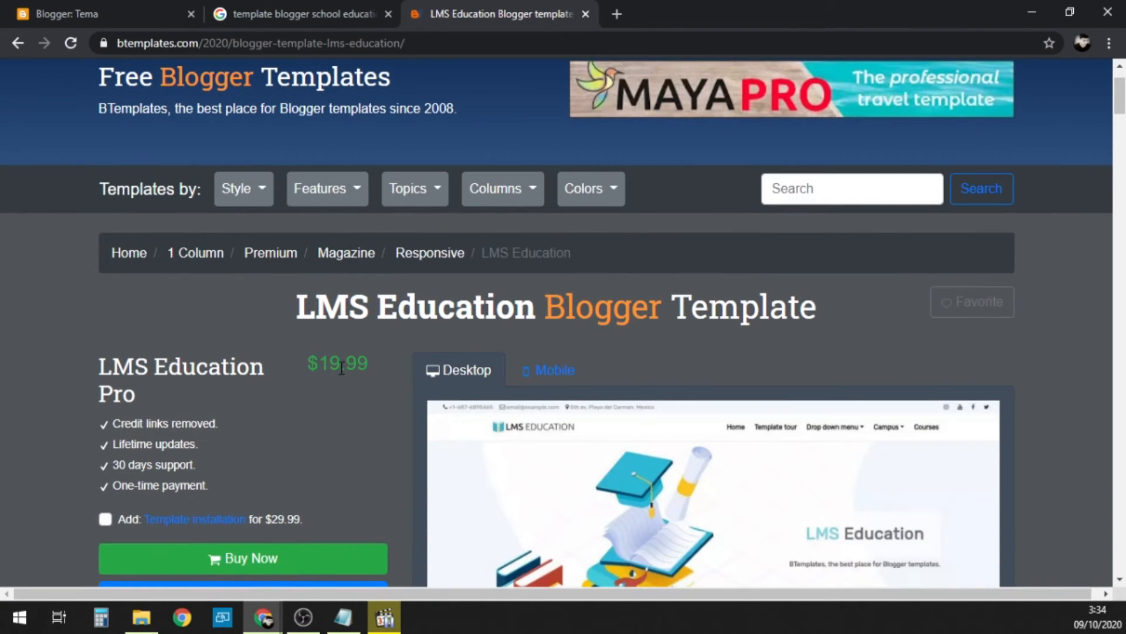
scroll(357, 370, "down", 2)
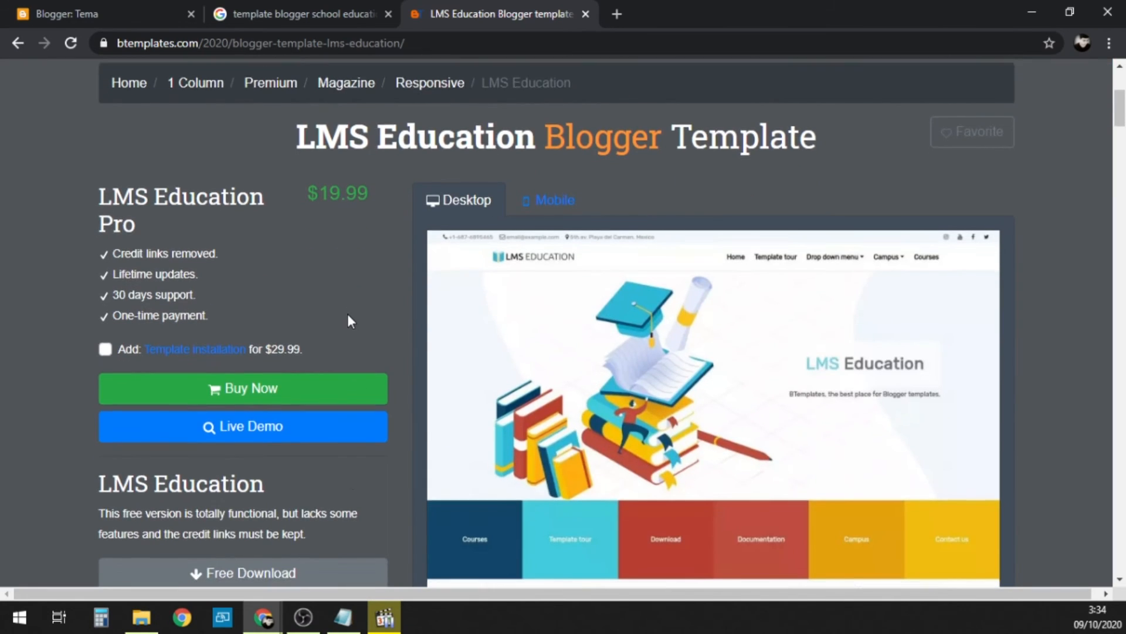
scroll(349, 321, "down", 2)
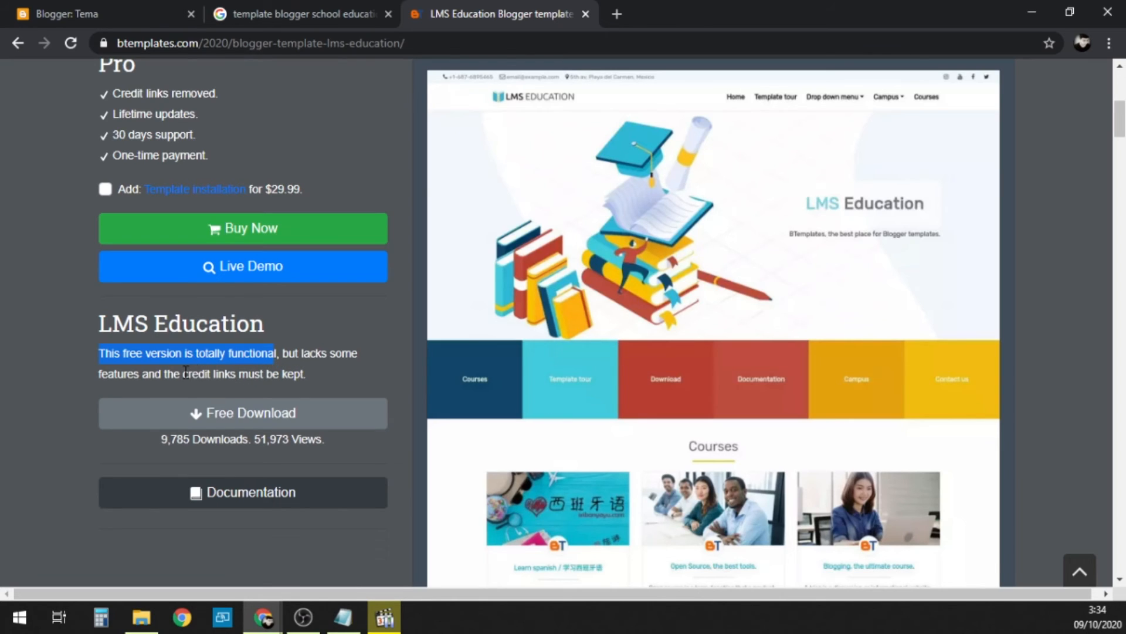
left_click_drag(184, 371, 305, 373)
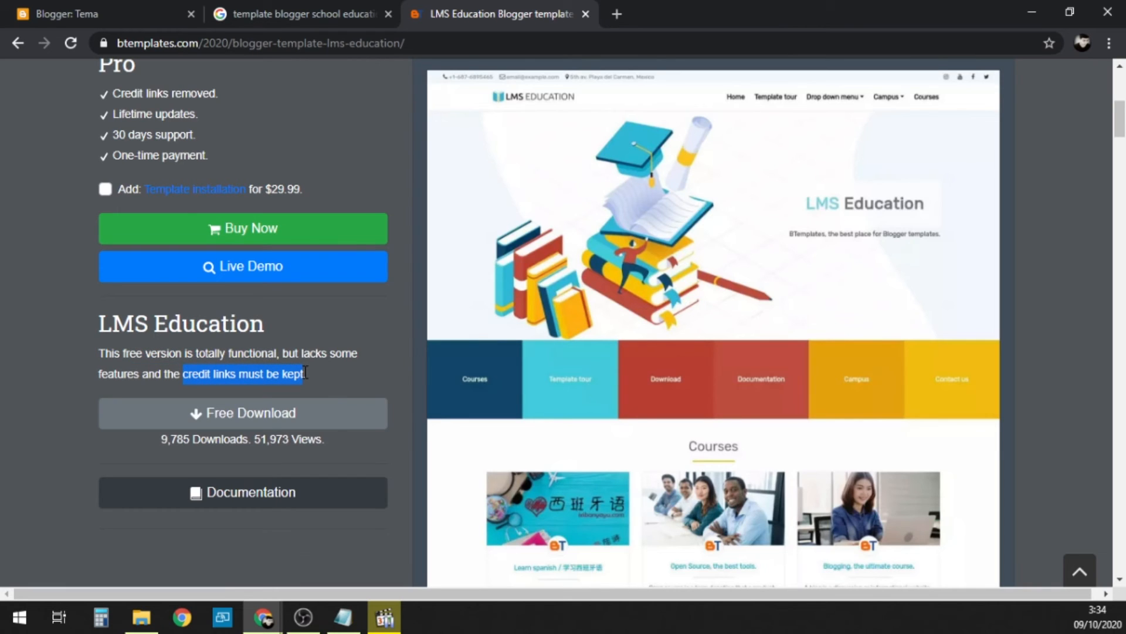
left_click(232, 415)
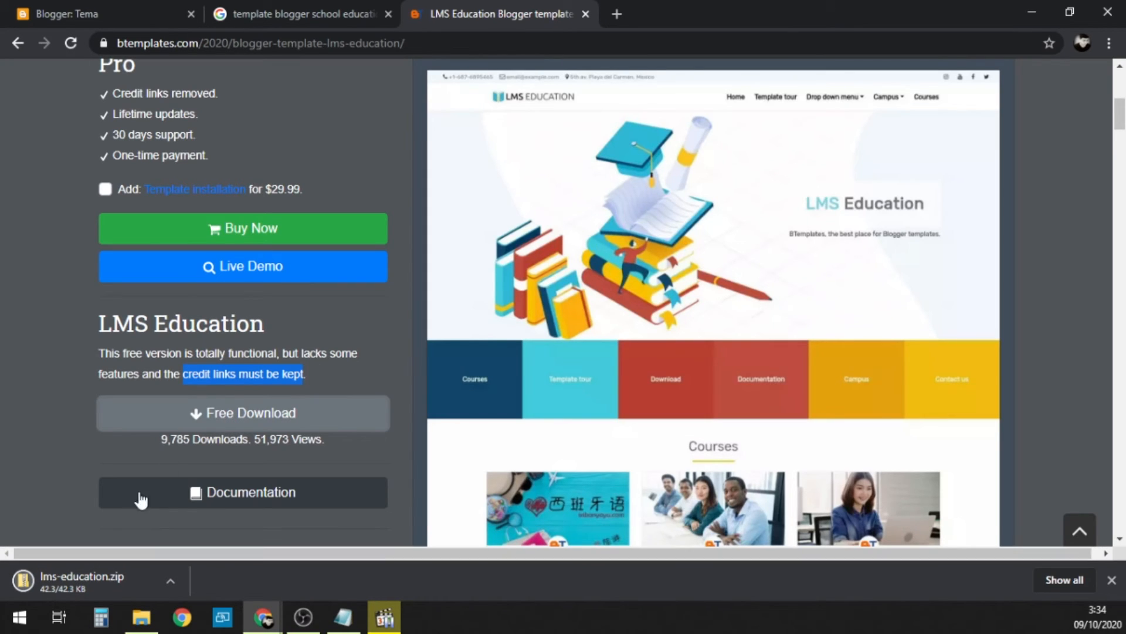
Step: Return to the Blogger dashboard and look through the blog's settings, including the basic, HTTPS, permission and post sections
left_click(65, 10)
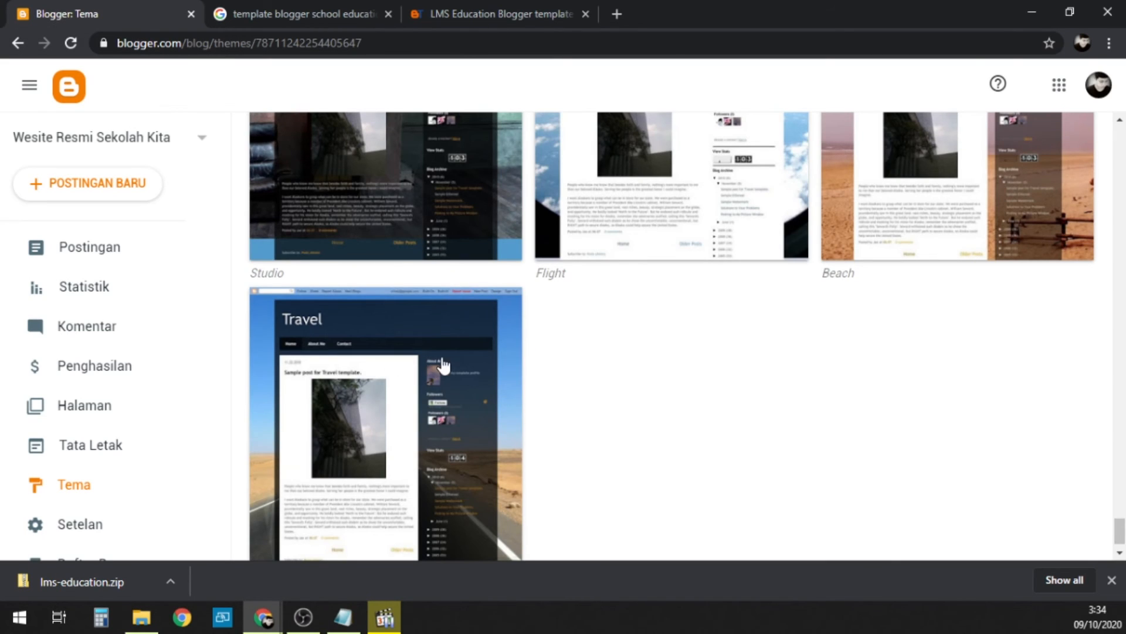
scroll(105, 378, "down", 3)
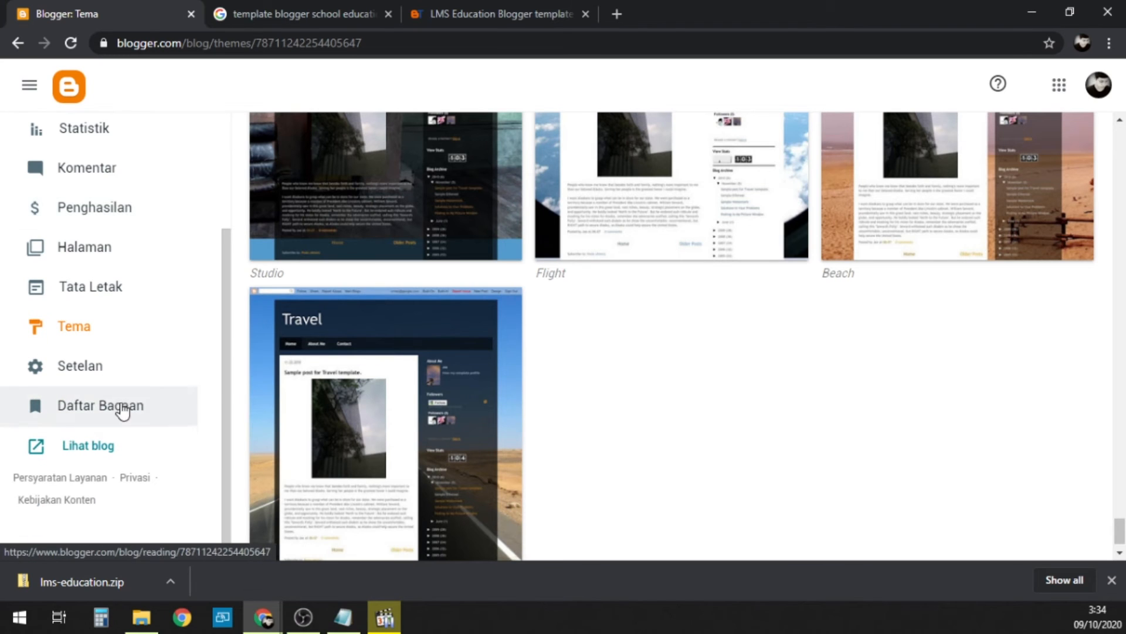
left_click(43, 373)
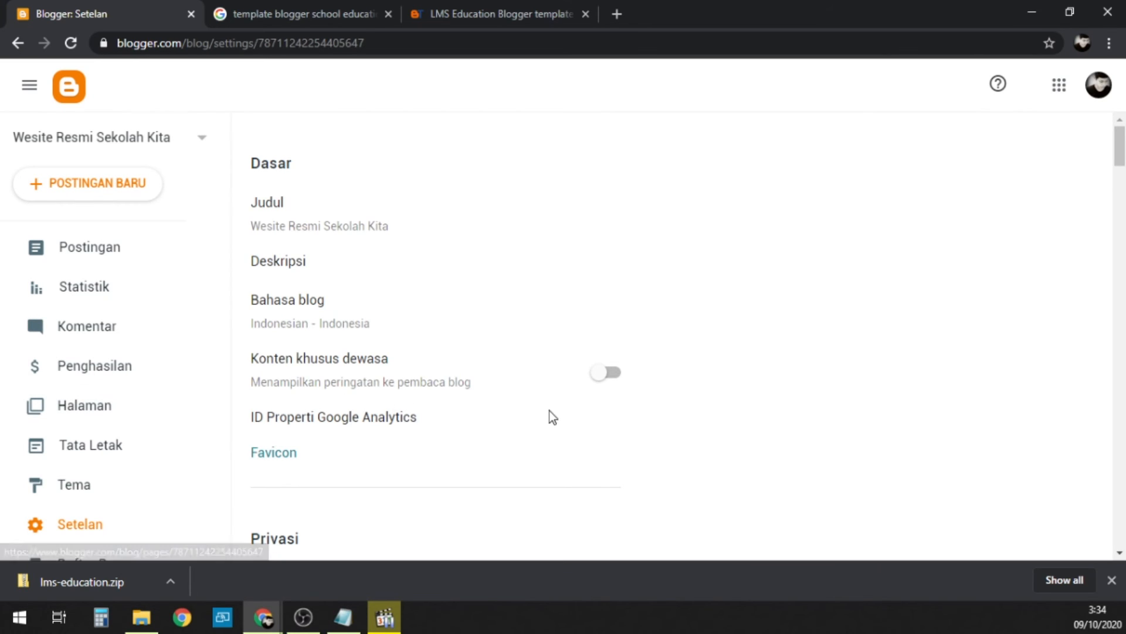
scroll(923, 295, "down", 7)
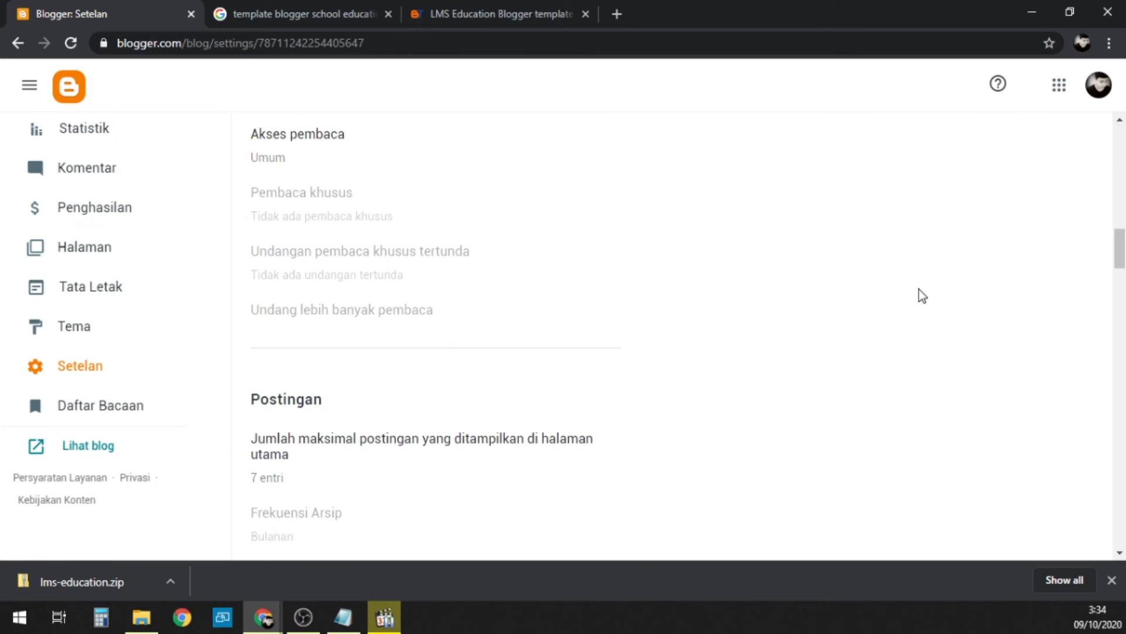
scroll(888, 359, "up", 10)
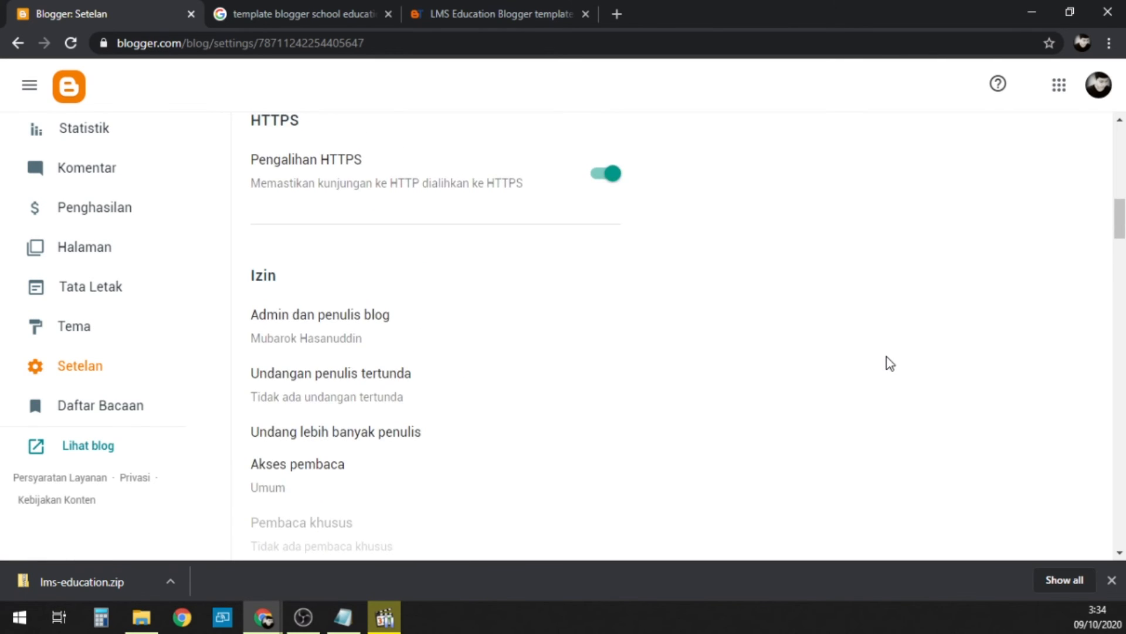
scroll(885, 359, "up", 5)
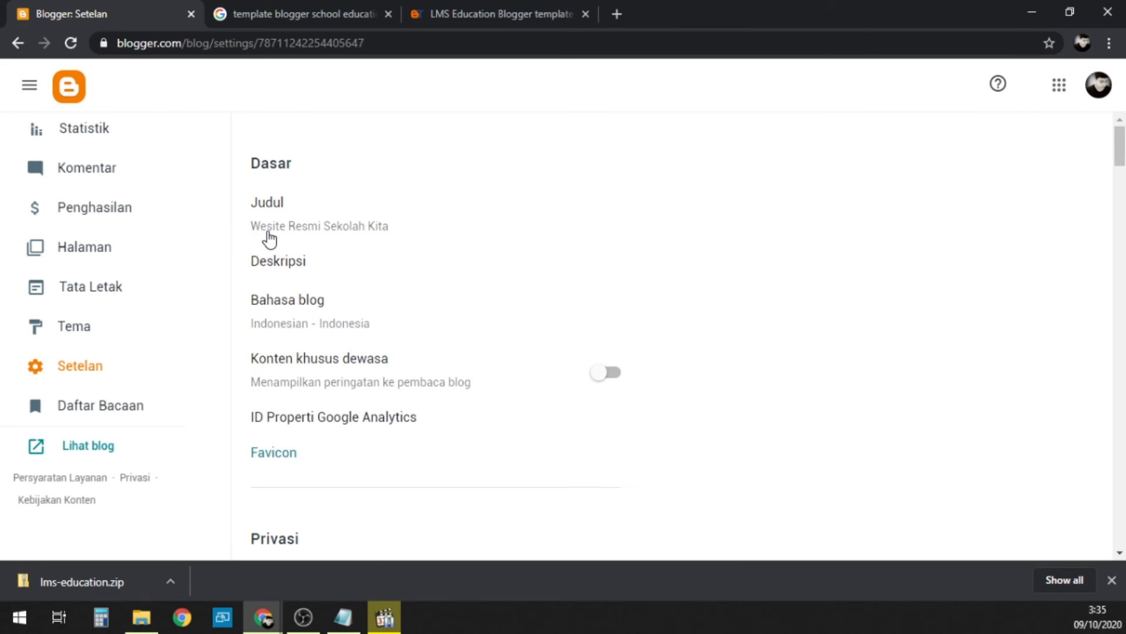
Step: Correct the blog title to "Website Resmi Sekolah Kita" and save it
left_click(298, 232)
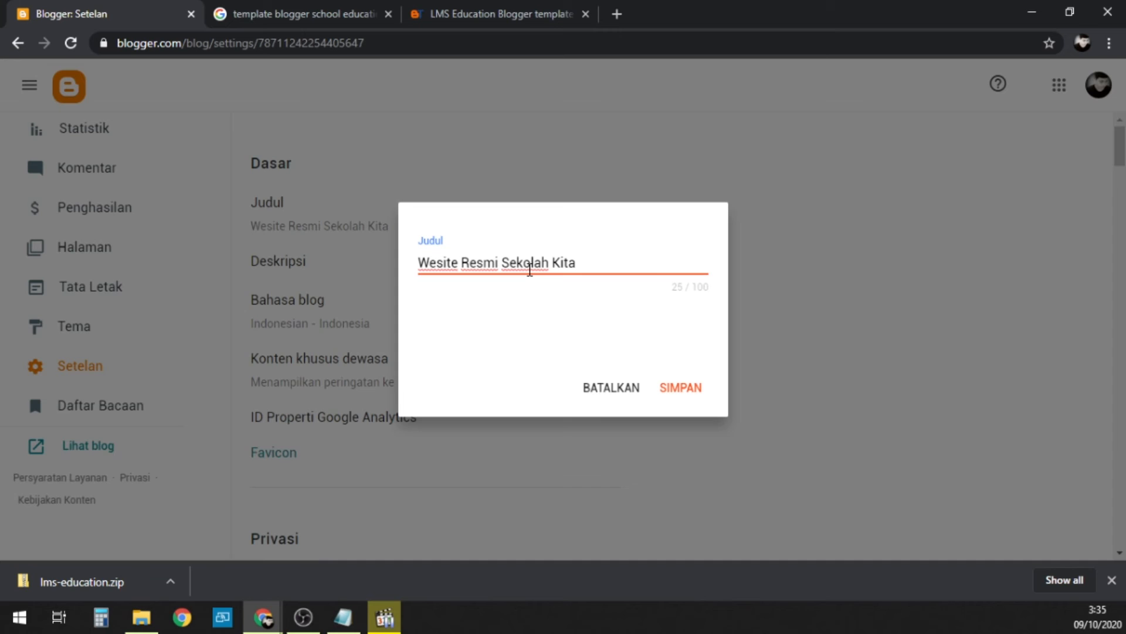
type("b")
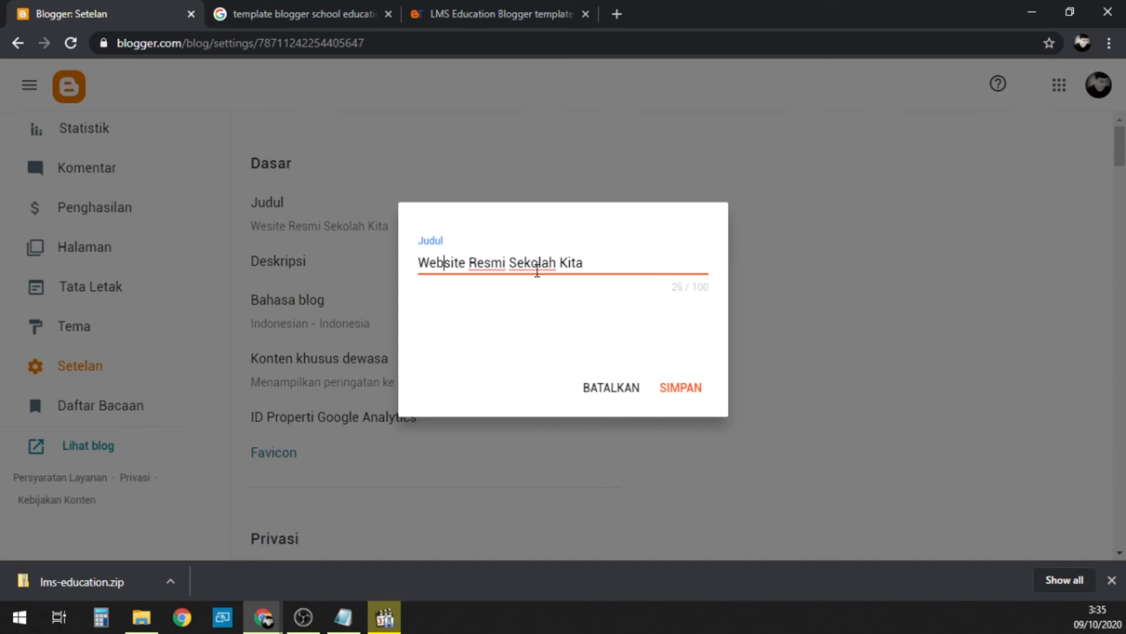
left_click(684, 394)
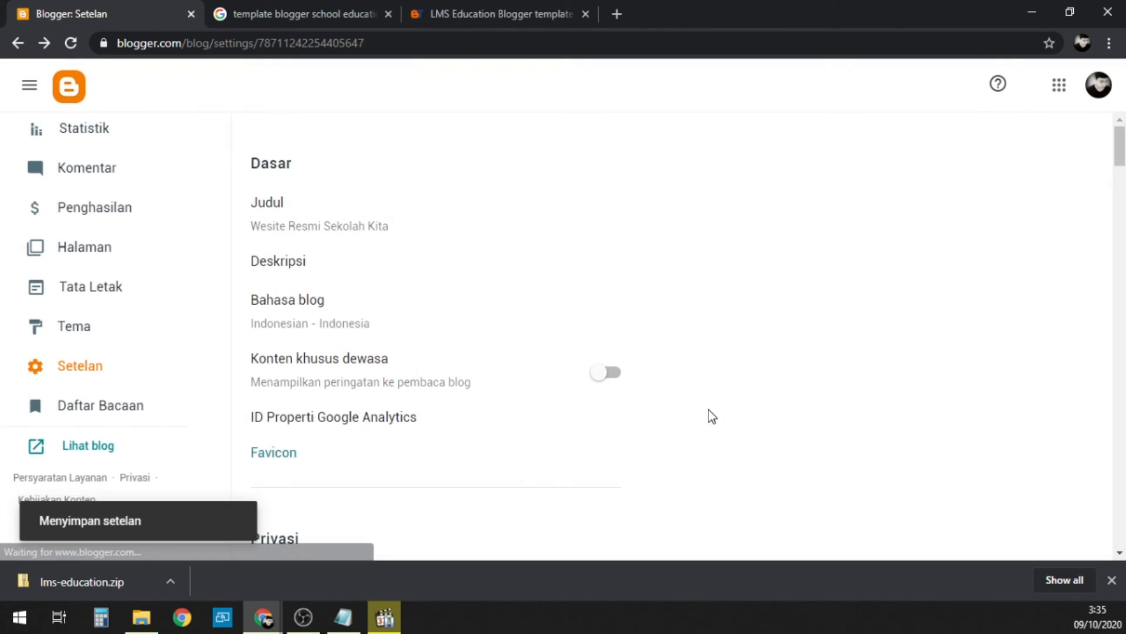
Step: Set the blog description to "Website Resmi Sekolah Kita di Indonesia" and save it
left_click(298, 265)
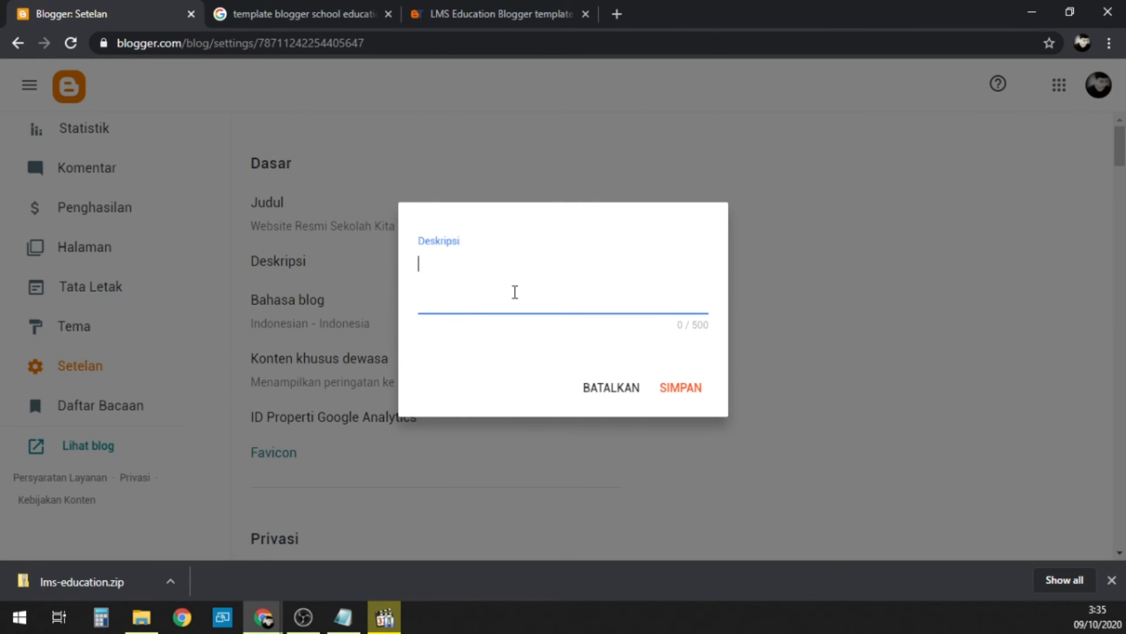
type("Website Resmi Sekola")
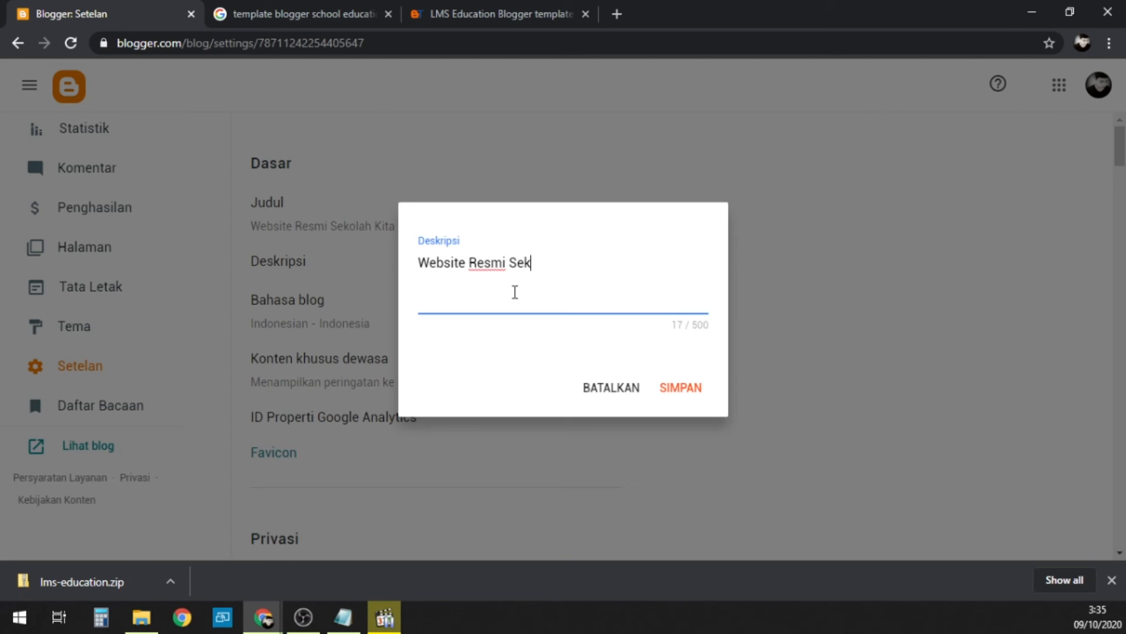
key("BackSpace")
key("BackSpace")
key("BackSpace")
type("olah Kita")
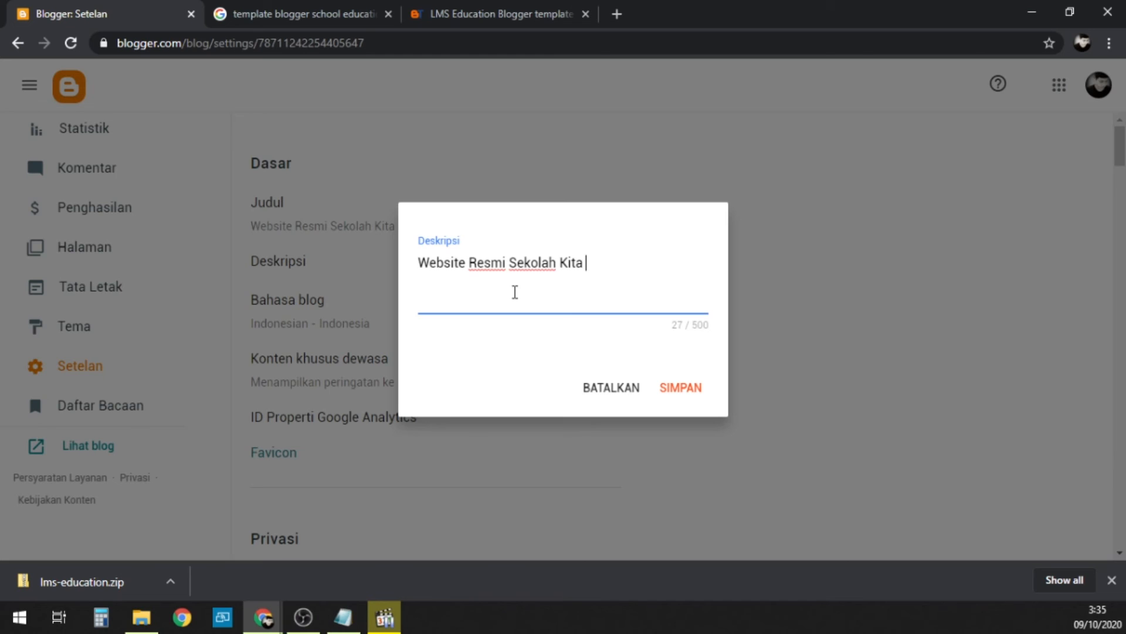
type(" di Indonesia")
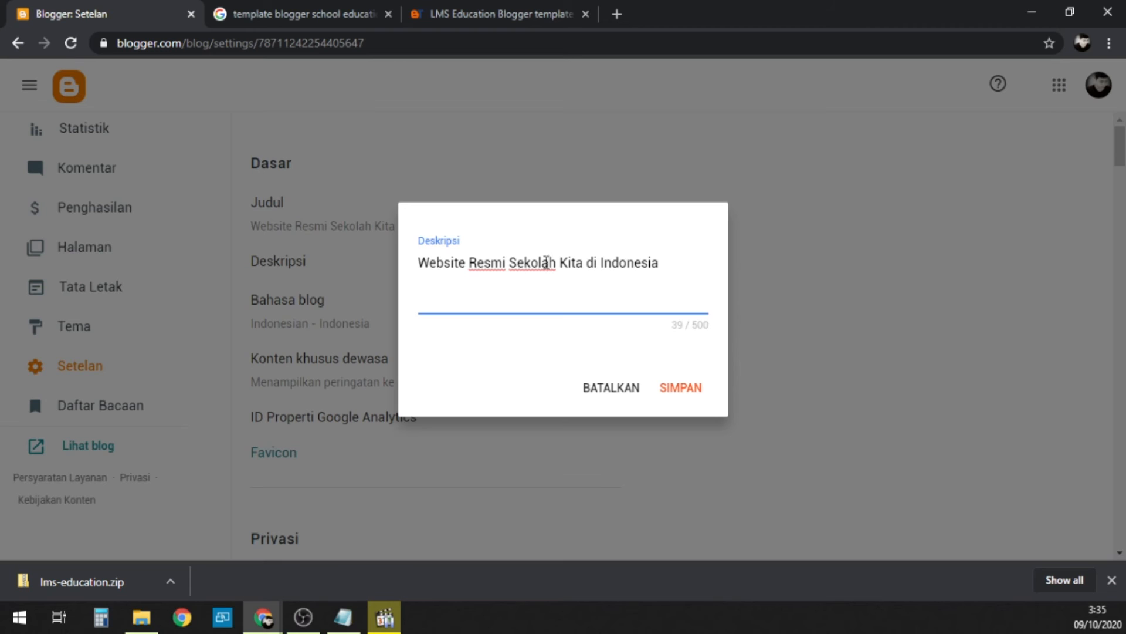
left_click(688, 396)
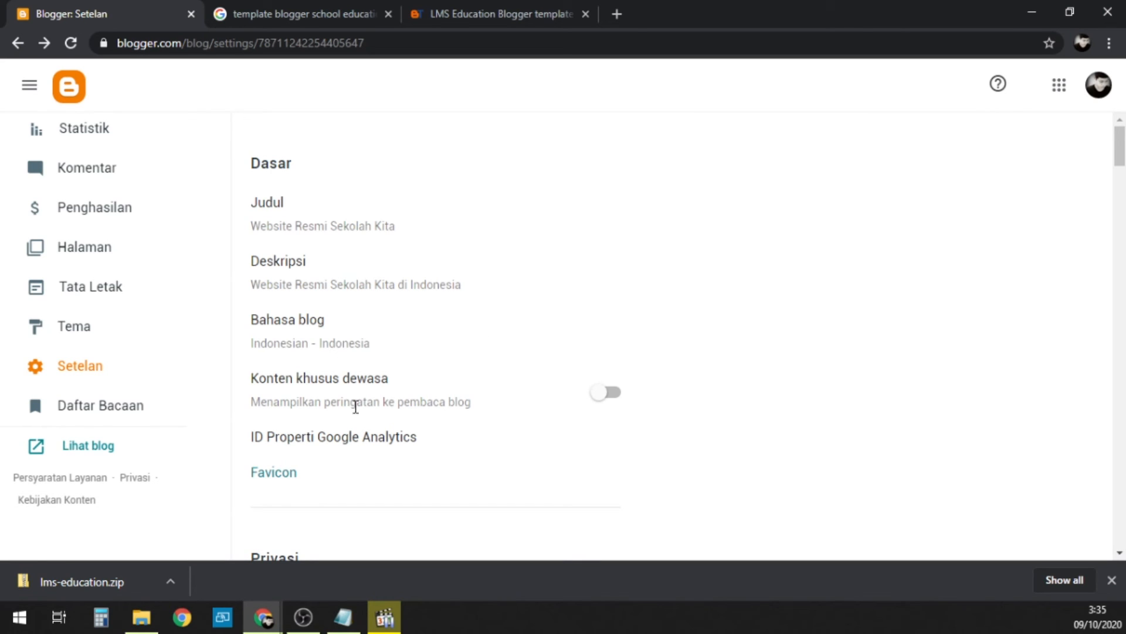
Step: Review the adult content option, the search engine visibility setting and the publishing section of the blog settings
left_click_drag(250, 382, 370, 383)
left_click(373, 382)
left_click_drag(480, 410, 268, 377)
left_click(241, 380)
scroll(390, 310, "down", 1)
scroll(390, 310, "down", 2)
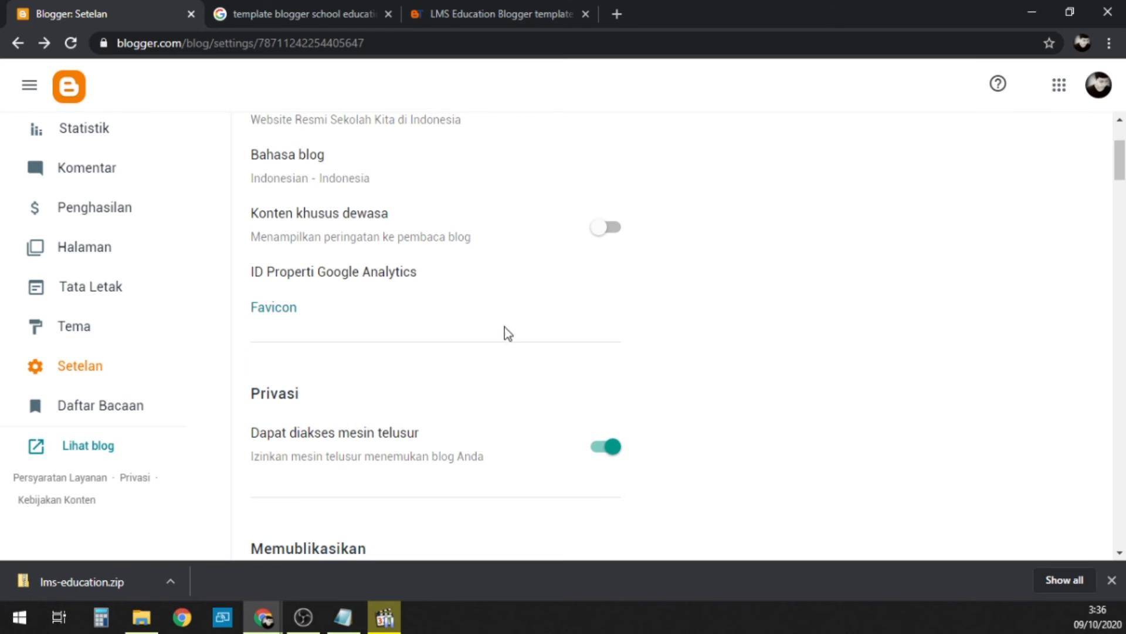
scroll(441, 353, "down", 3)
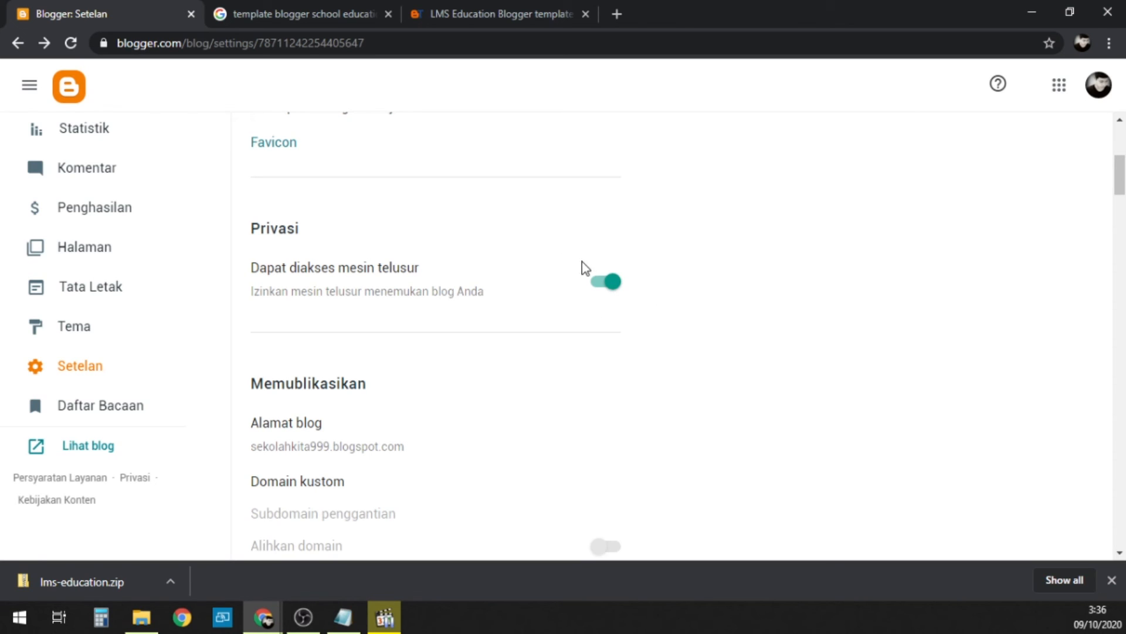
scroll(507, 293, "down", 3)
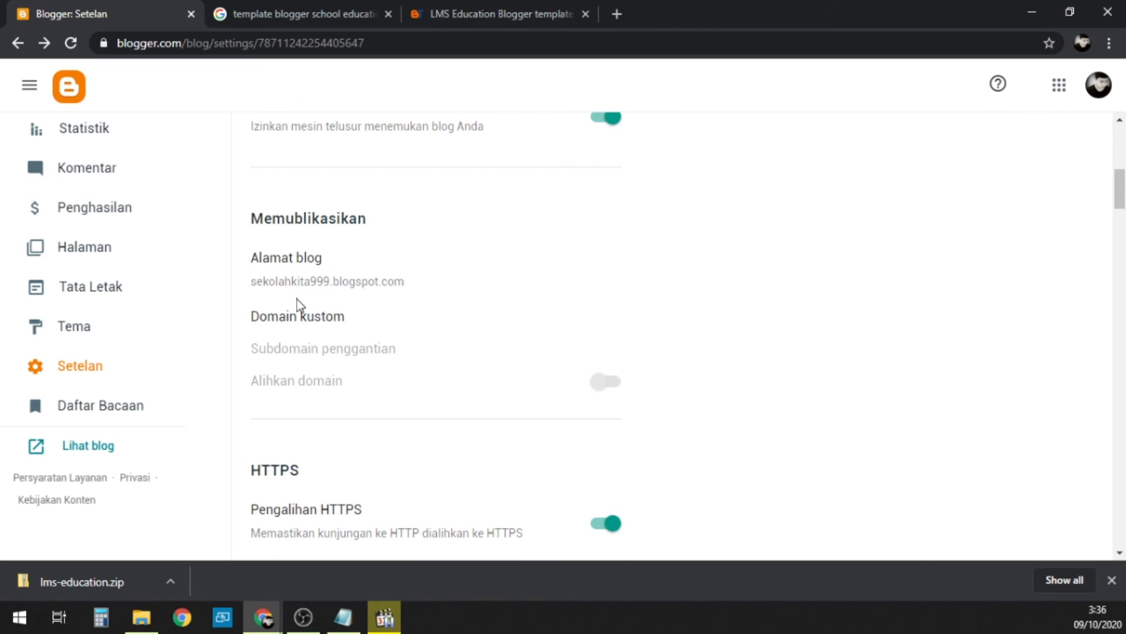
Step: Try removing the digits 999 from the blog address and discard the edit
left_click(386, 284)
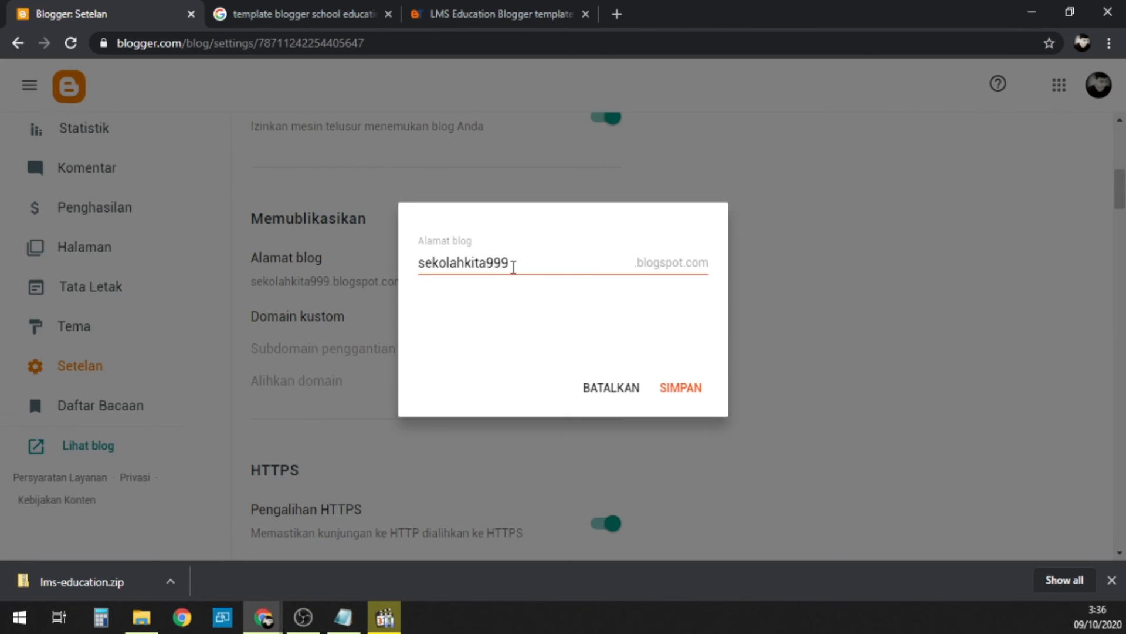
left_click(544, 260)
key("BackSpace")
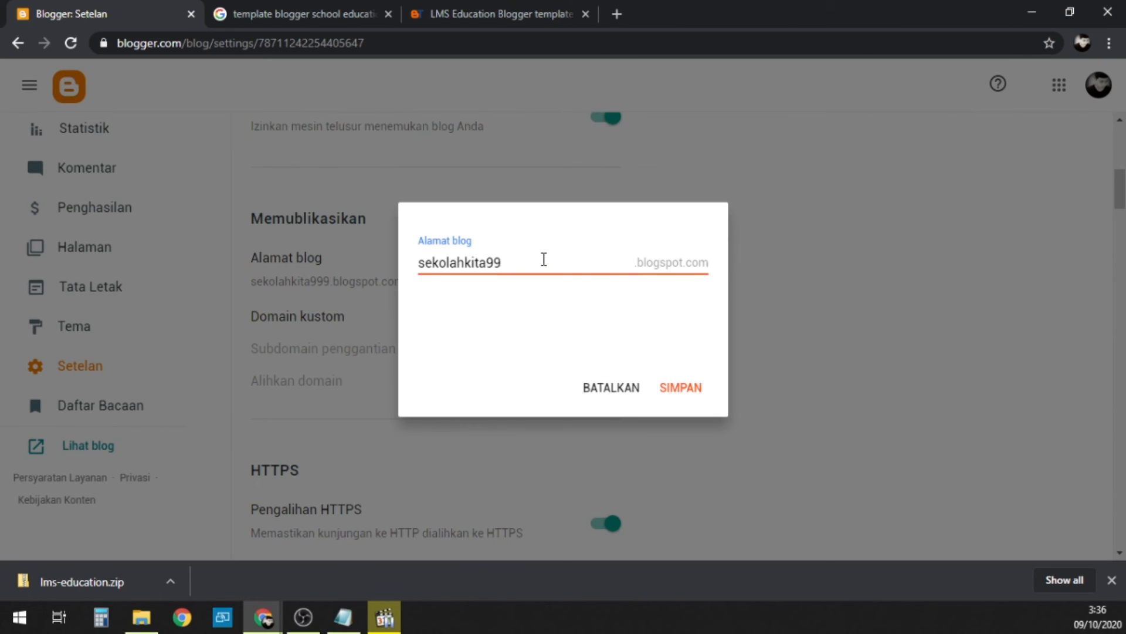
key("BackSpace")
key("BackSpace")
left_click(619, 404)
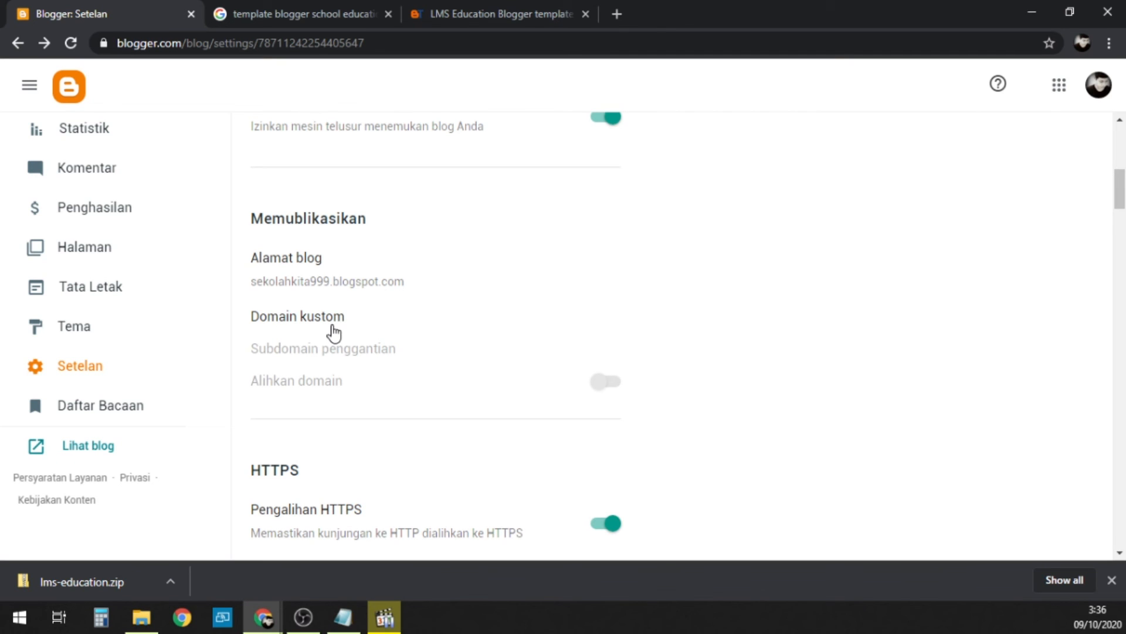
Step: Examine the HTTPS redirect setting and its description about forwarding HTTP visits to HTTPS
scroll(346, 320, "down", 4)
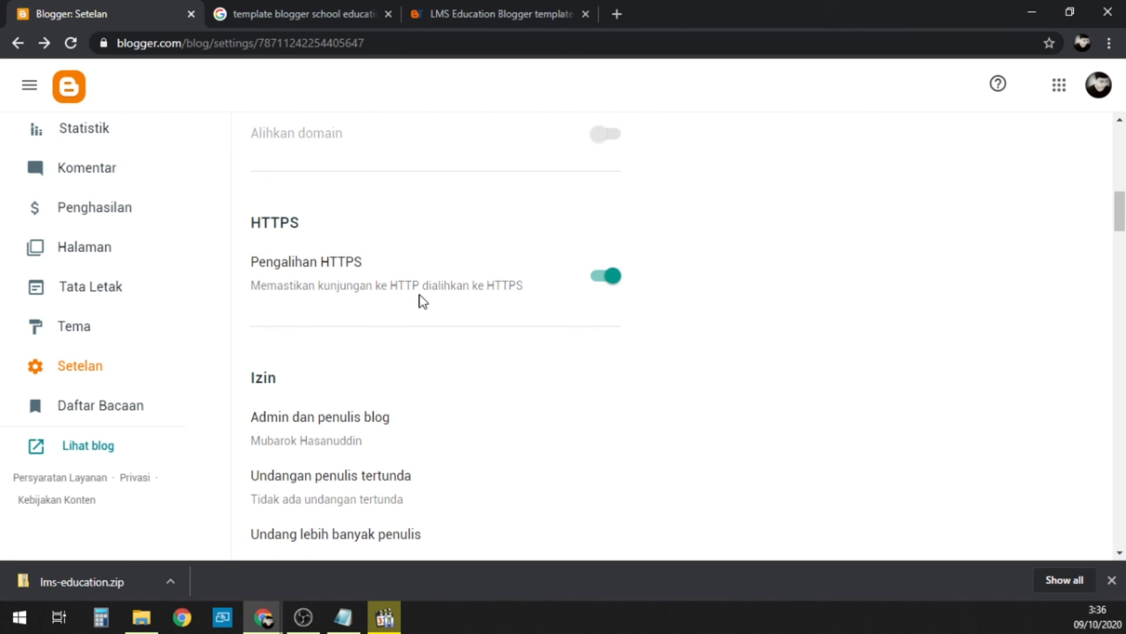
left_click_drag(535, 288, 392, 280)
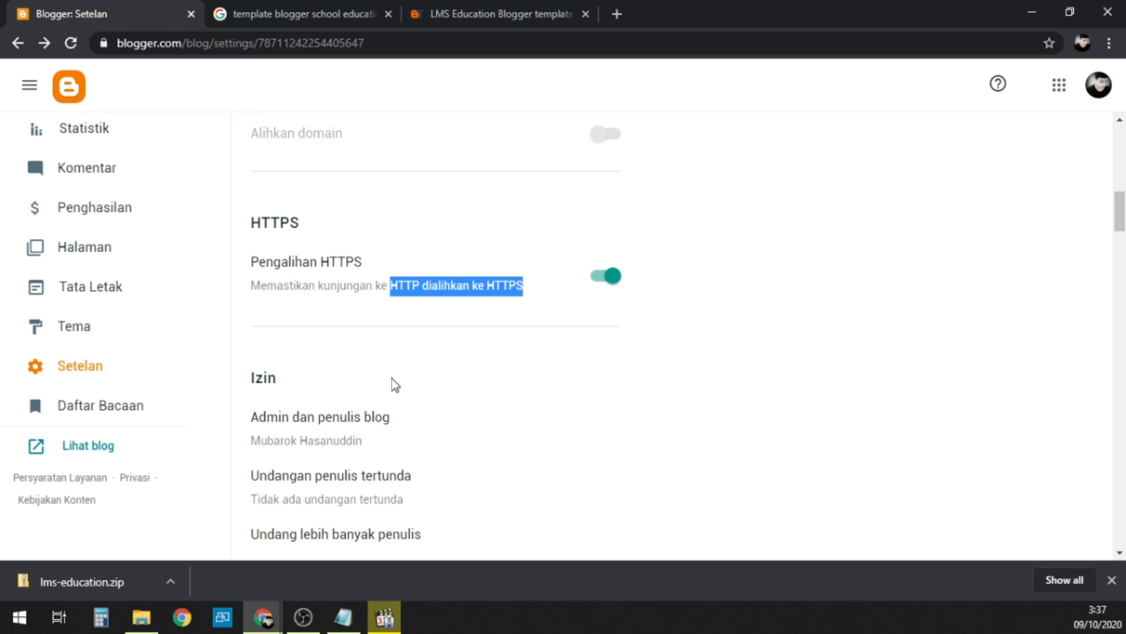
left_click_drag(355, 261, 382, 266)
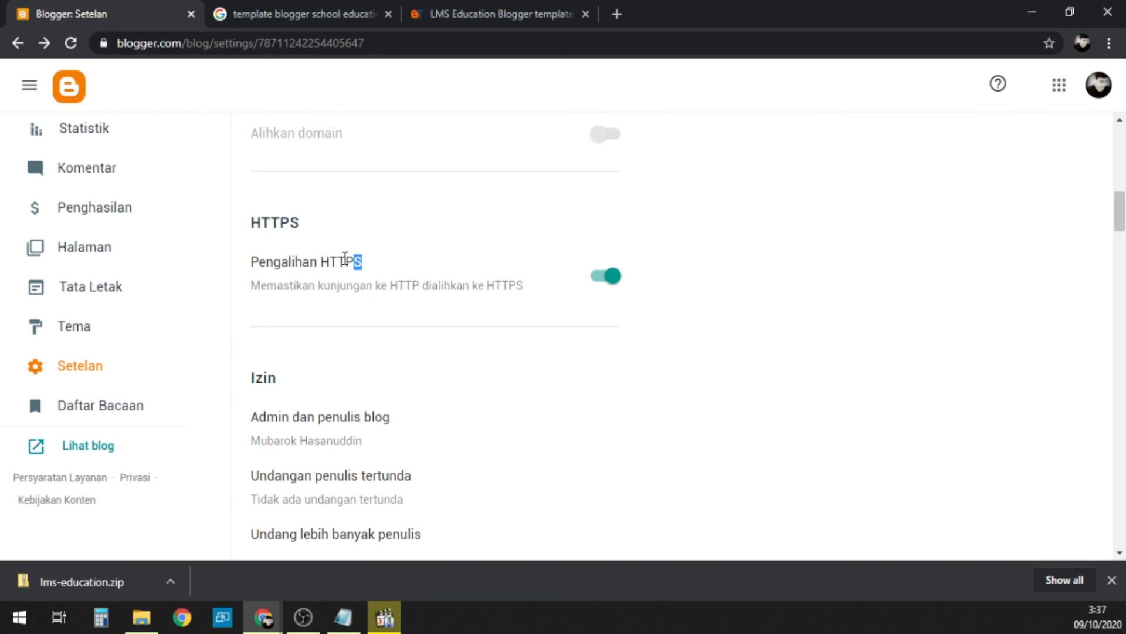
left_click_drag(355, 260, 365, 261)
left_click_drag(528, 289, 390, 281)
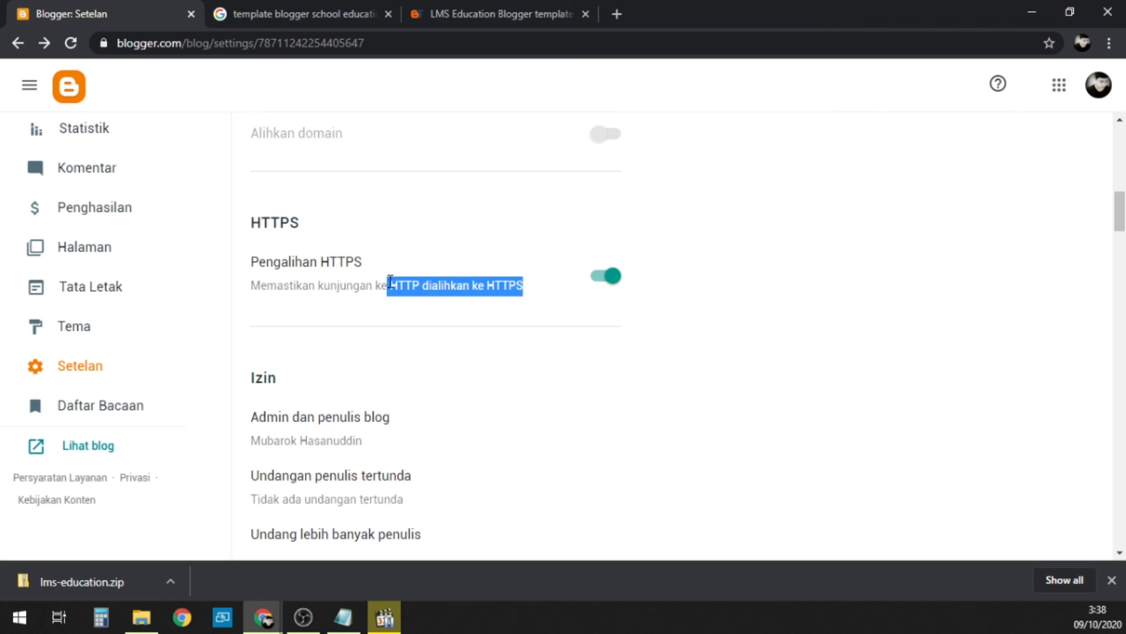
left_click(439, 298)
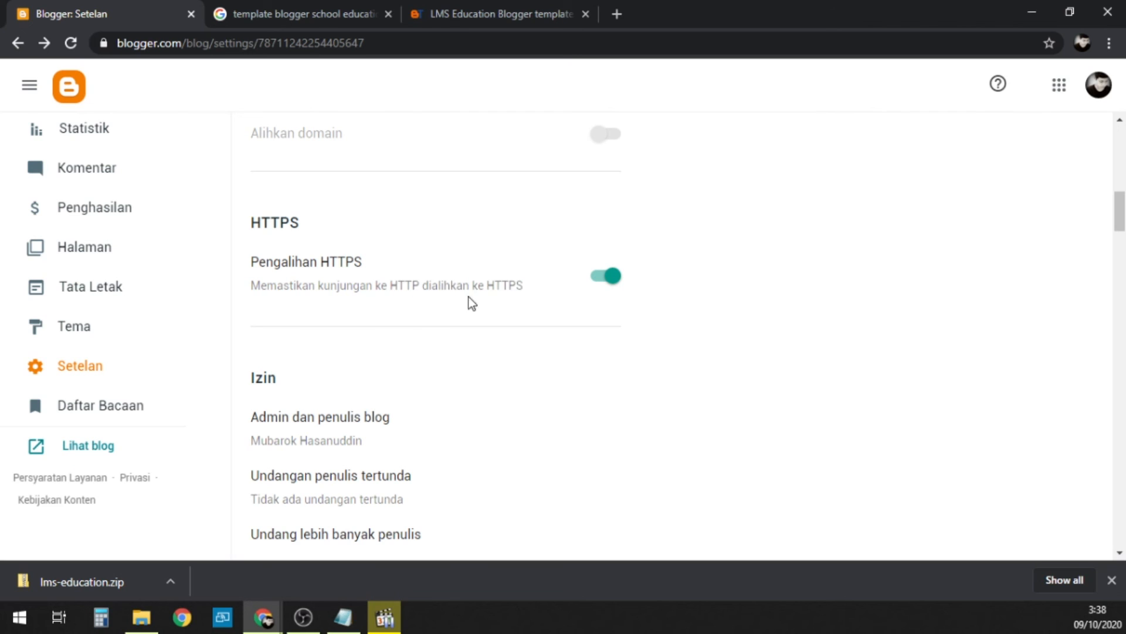
left_click_drag(515, 286, 531, 291)
left_click_drag(521, 289, 417, 284)
Step: View the blog's administrators and authors in the permission settings and close the list without changes
scroll(417, 284, "down", 4)
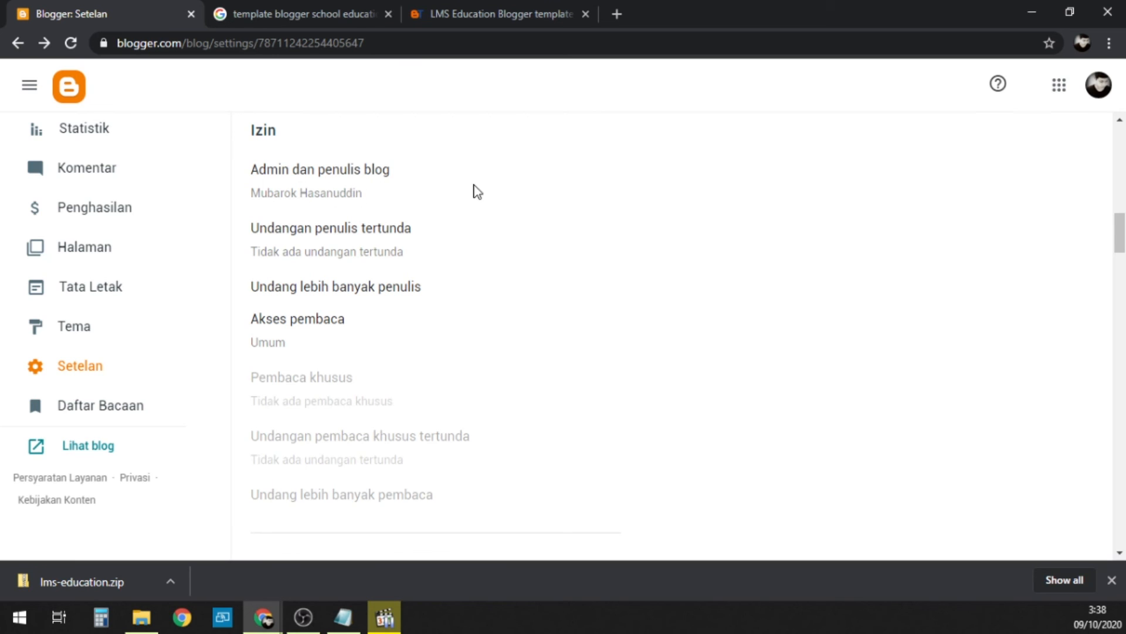
scroll(385, 256, "up", 1)
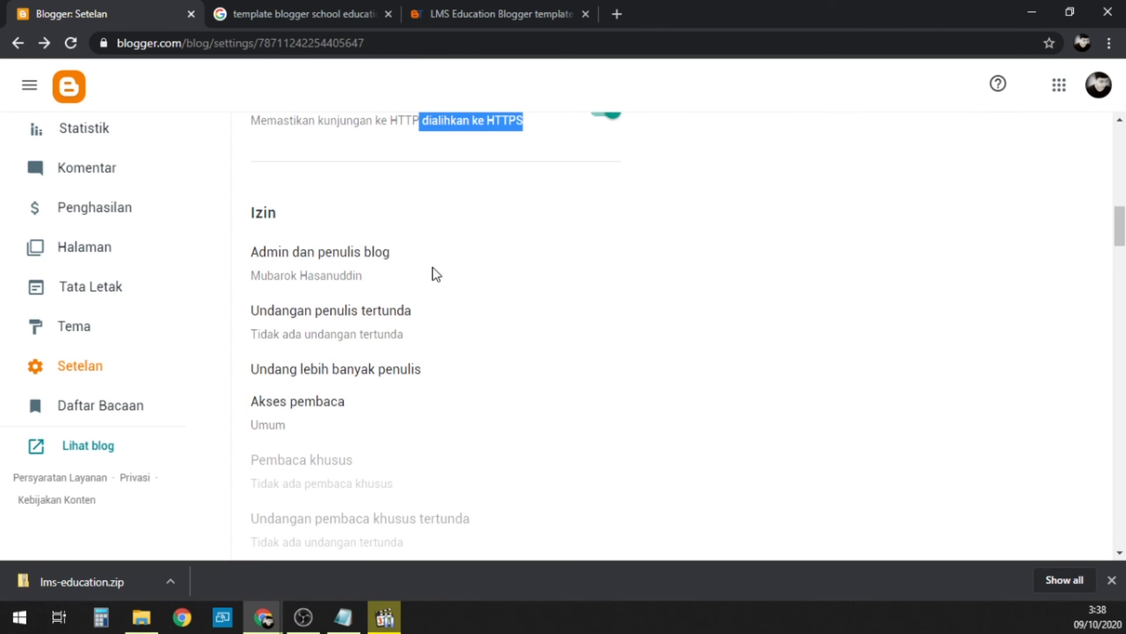
left_click(340, 272)
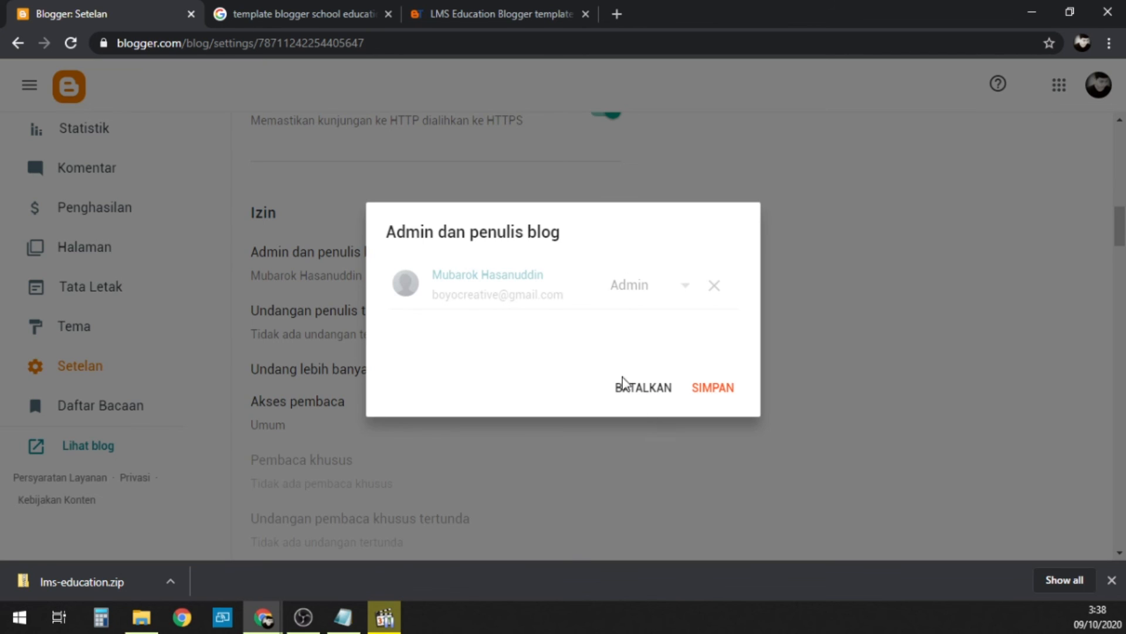
left_click(639, 392)
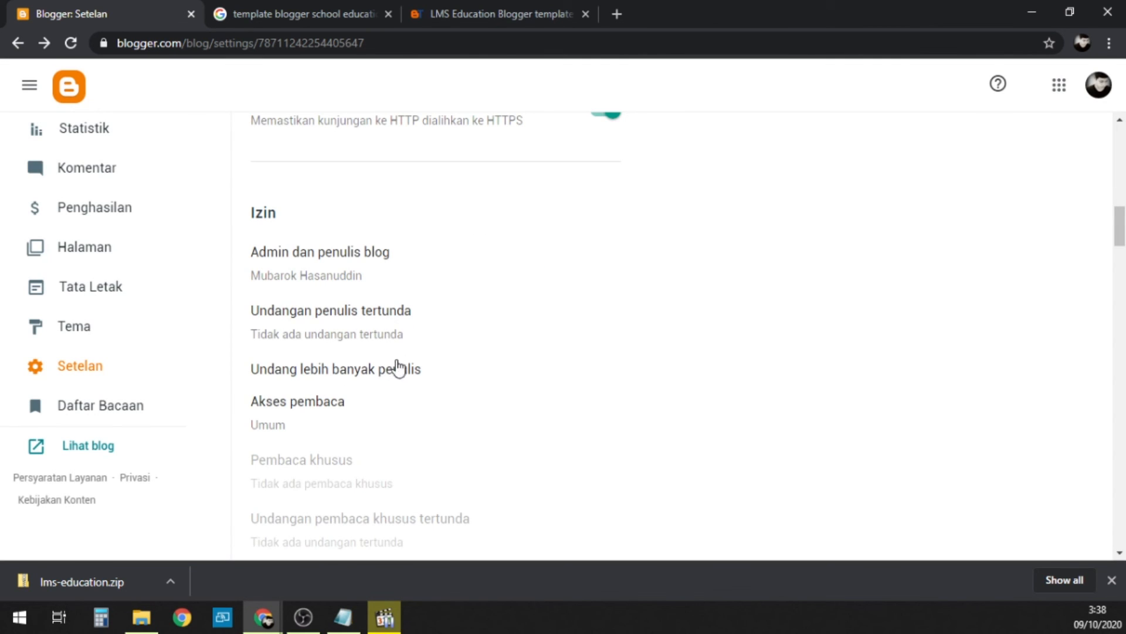
Step: Try out the author invitation with two comma-separated sample team e-mail addresses, clear them and cancel without sending
left_click(310, 371)
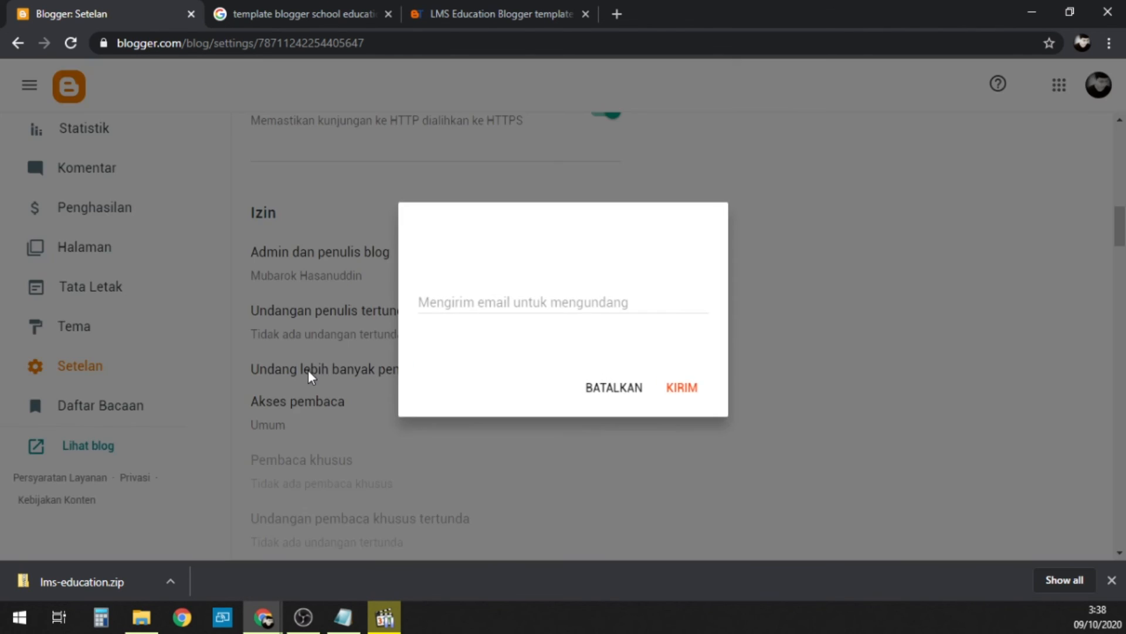
left_click(521, 301)
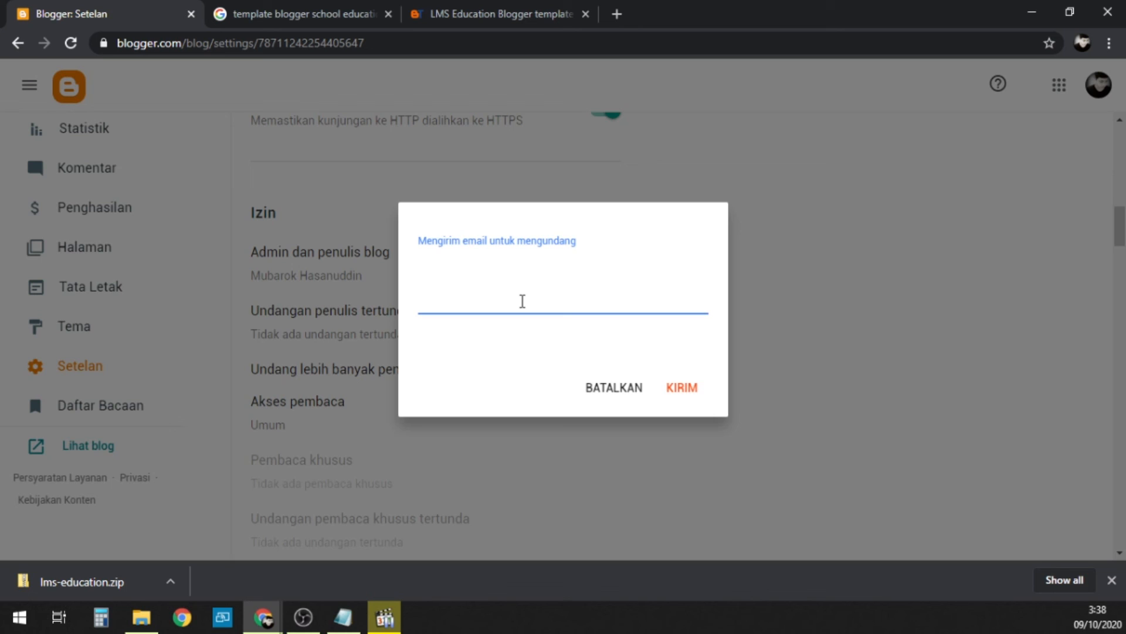
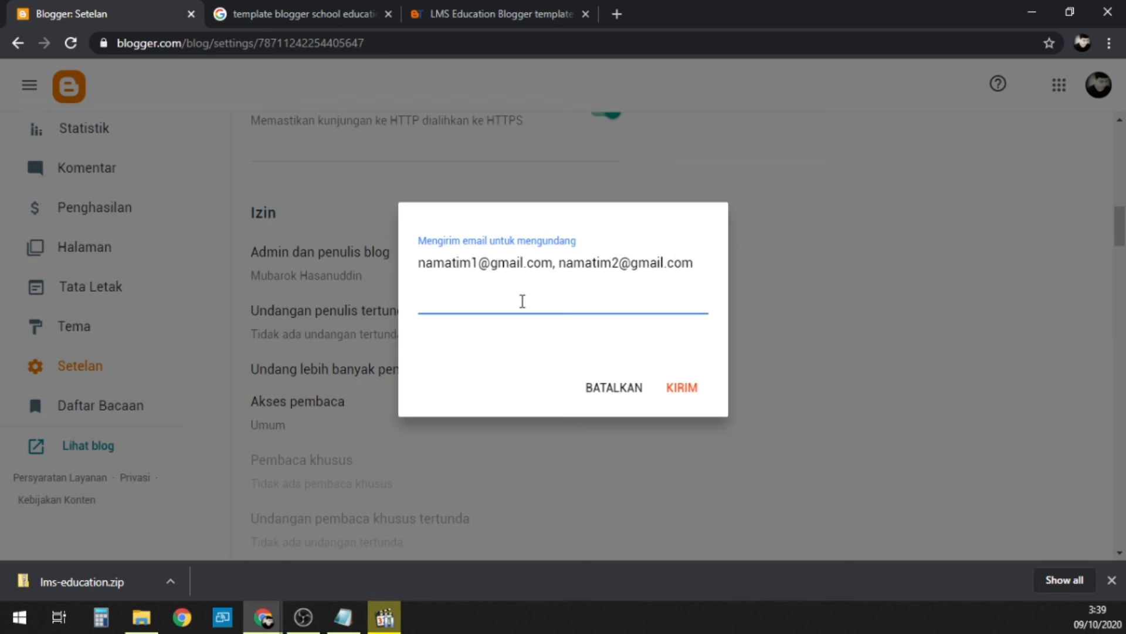
key("ctrl+a")
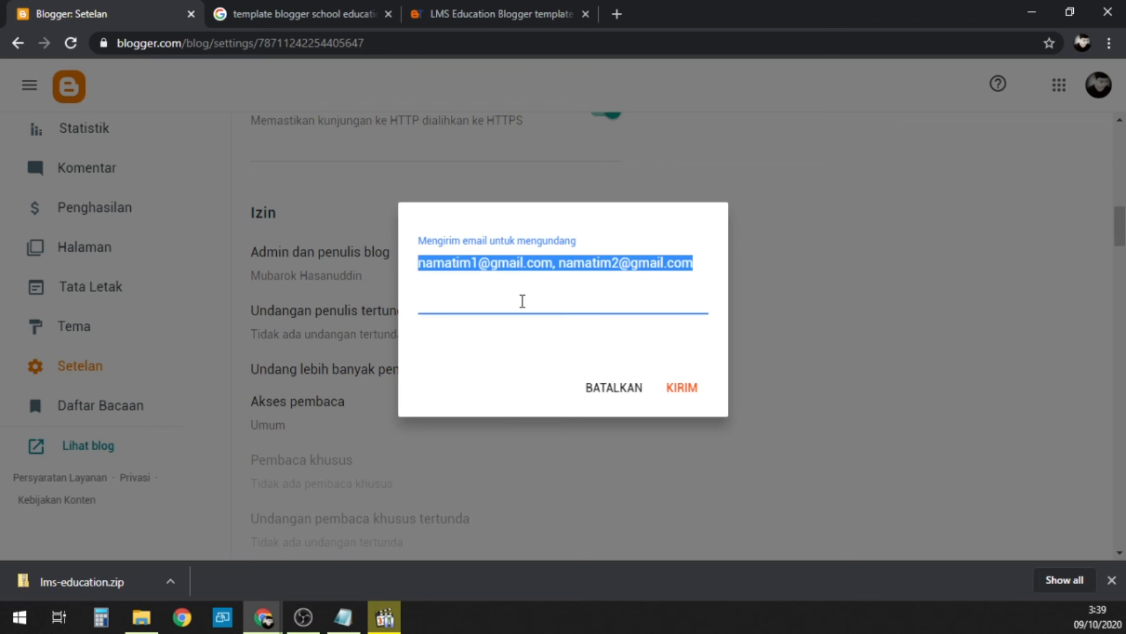
key("BackSpace")
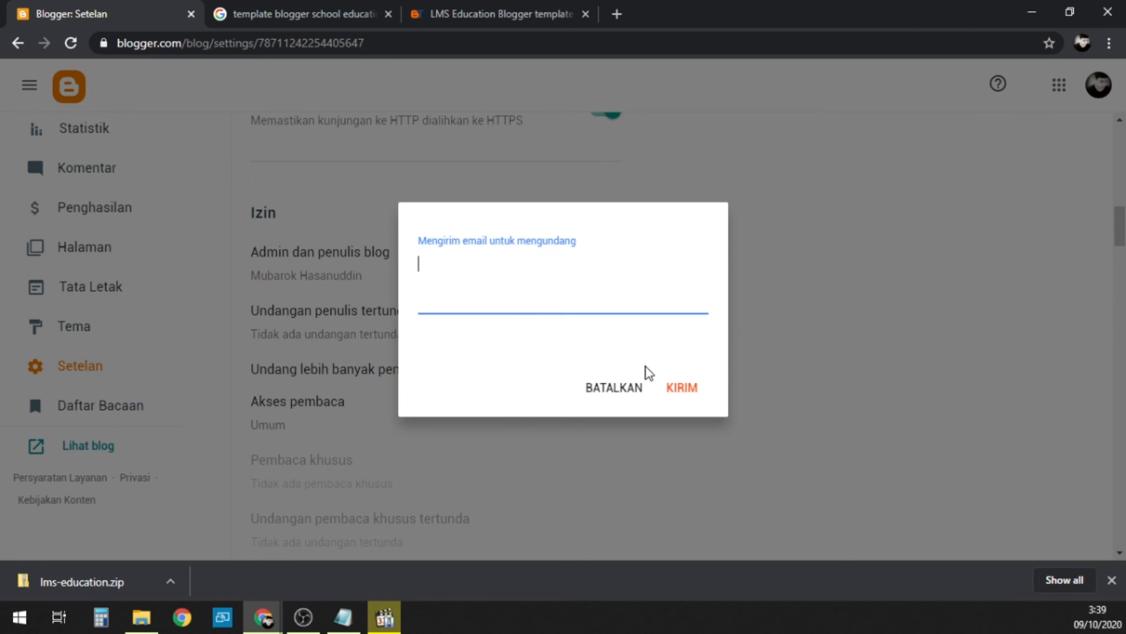
left_click(616, 388)
Step: Set the maximum number of posts shown on the main page to 5 and save it
scroll(509, 318, "down", 3)
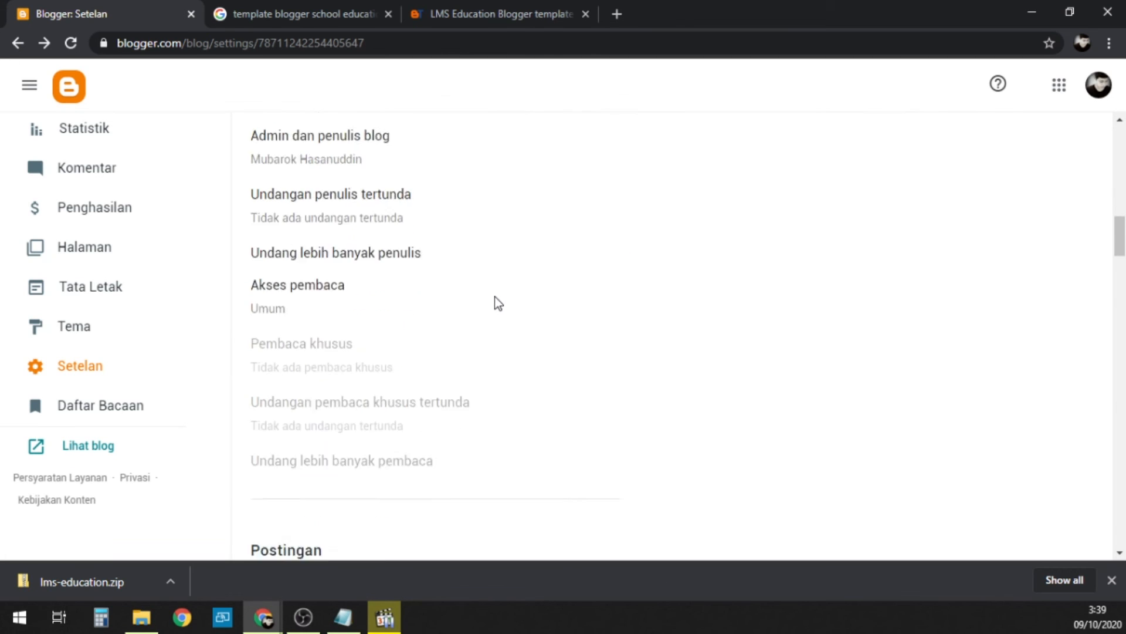
left_click(279, 252)
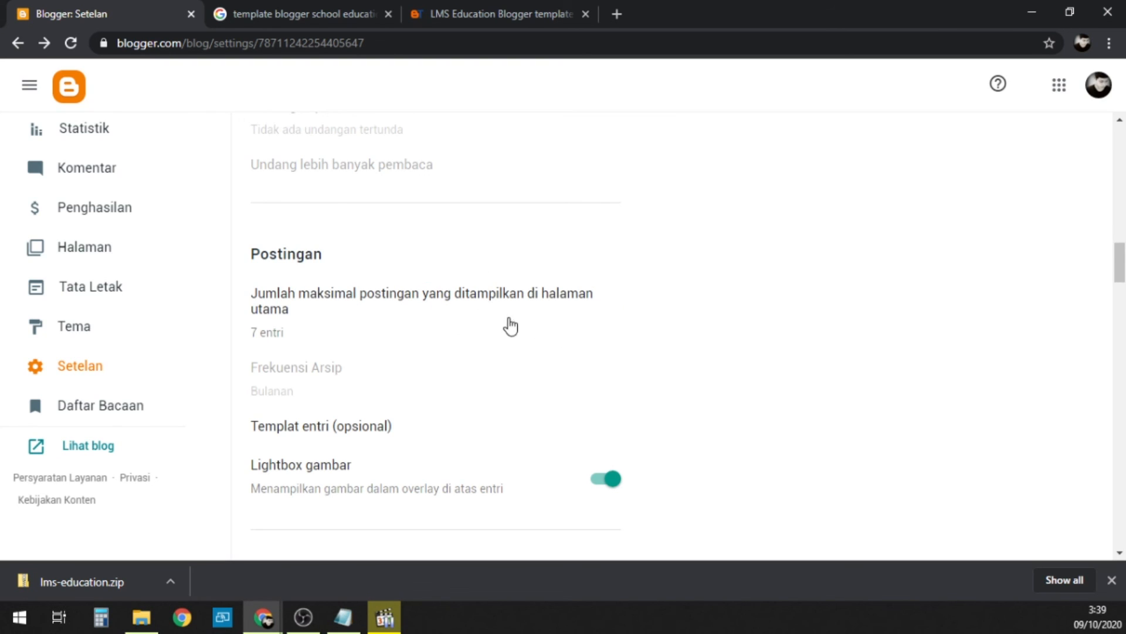
left_click(447, 305)
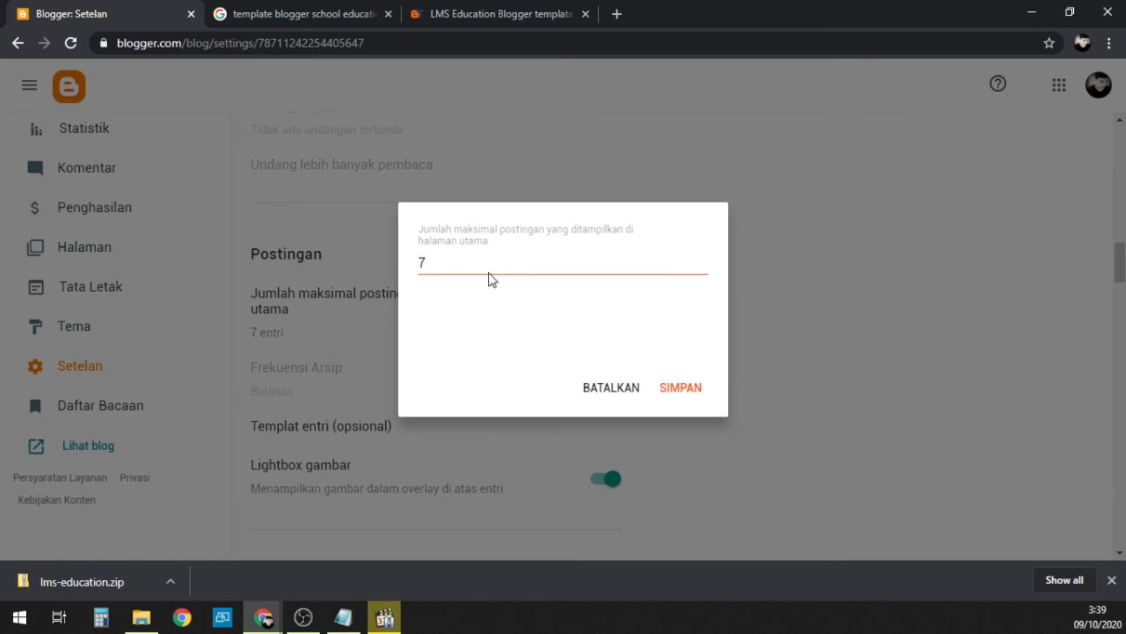
left_click_drag(442, 259, 415, 265)
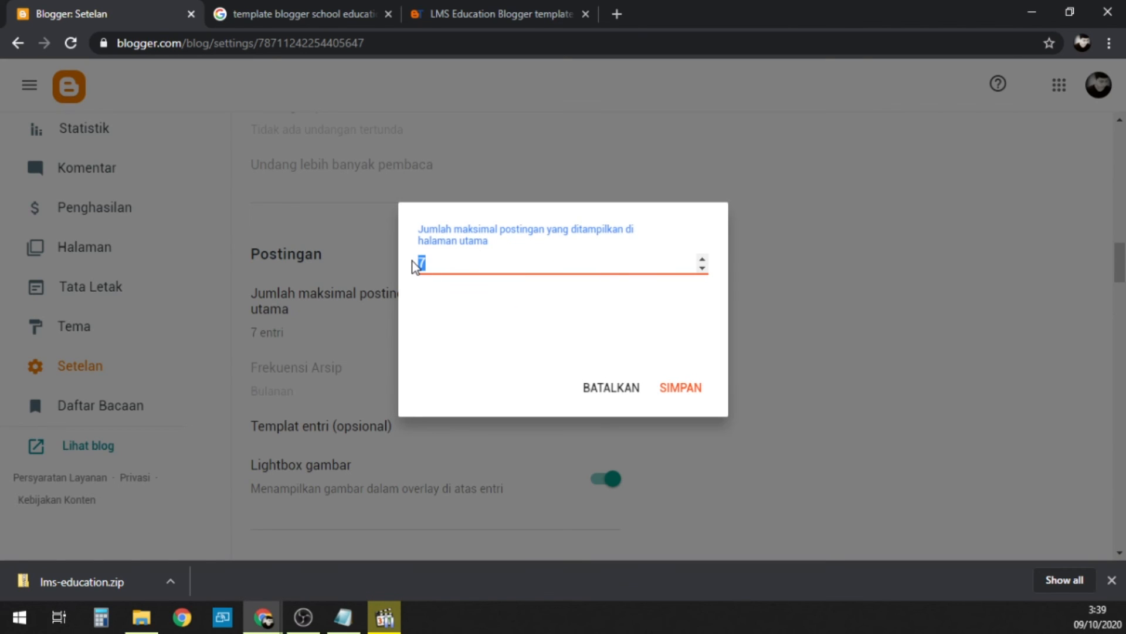
type("5")
left_click(682, 388)
Step: Look through the remaining comment, email, error and redirect, crawler, site feed and general settings
scroll(625, 272, "down", 3)
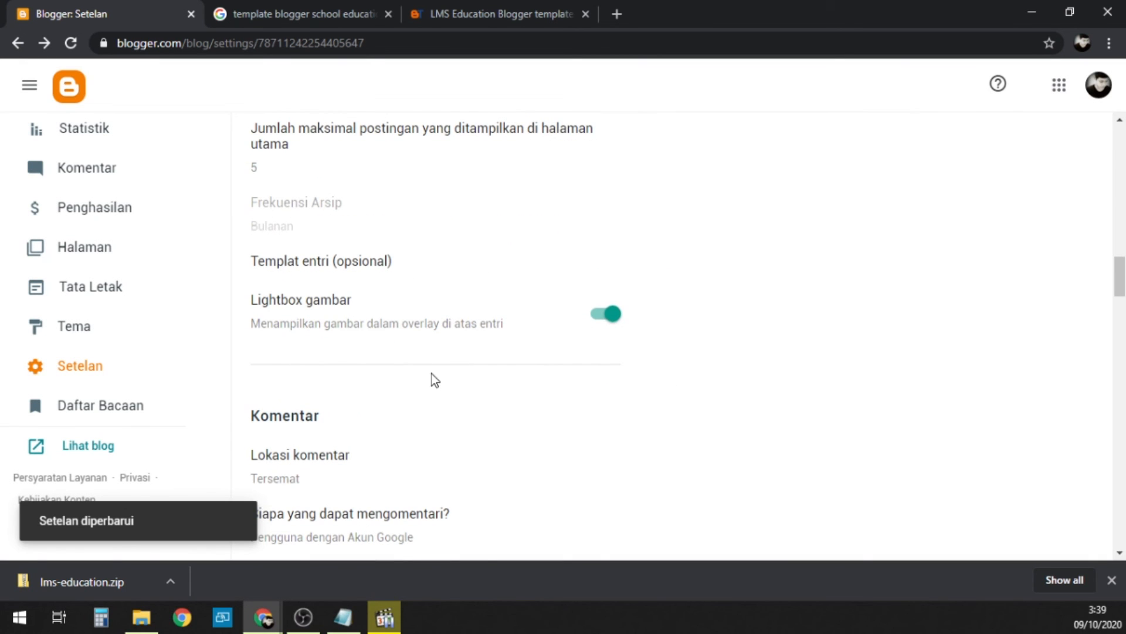
scroll(432, 380, "down", 3)
scroll(519, 337, "down", 5)
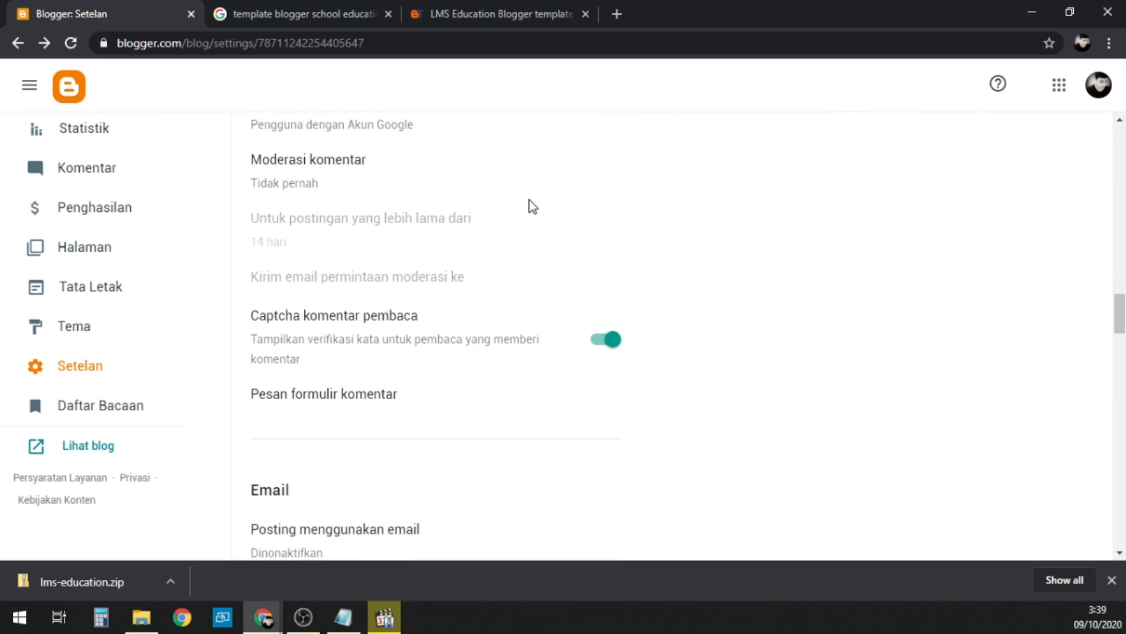
scroll(626, 216, "down", 6)
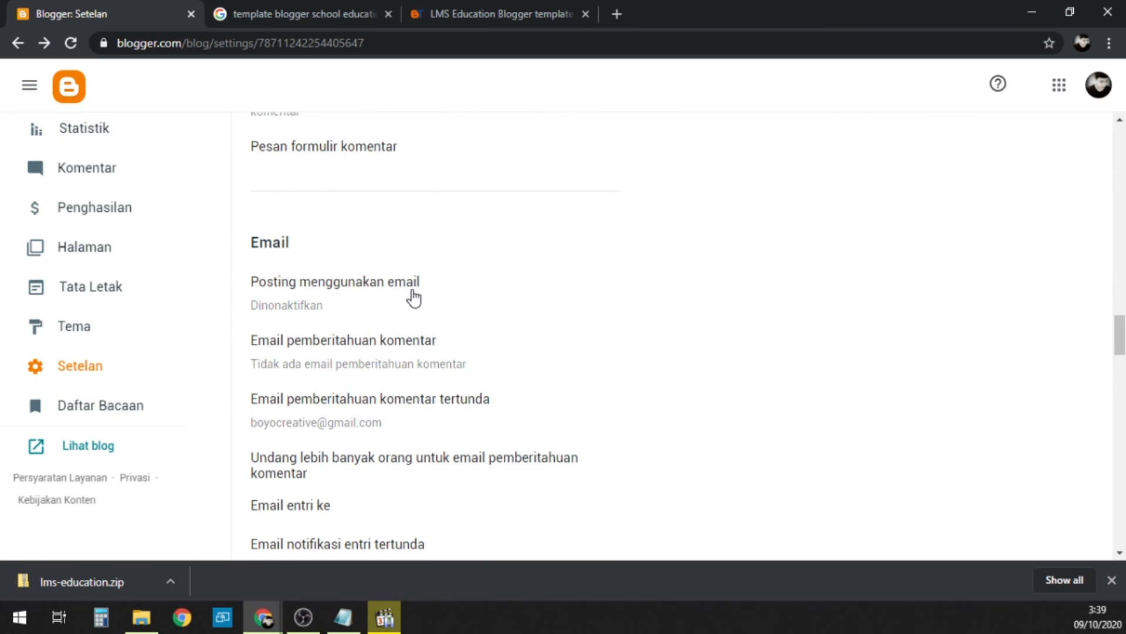
scroll(395, 319, "down", 6)
scroll(405, 321, "down", 15)
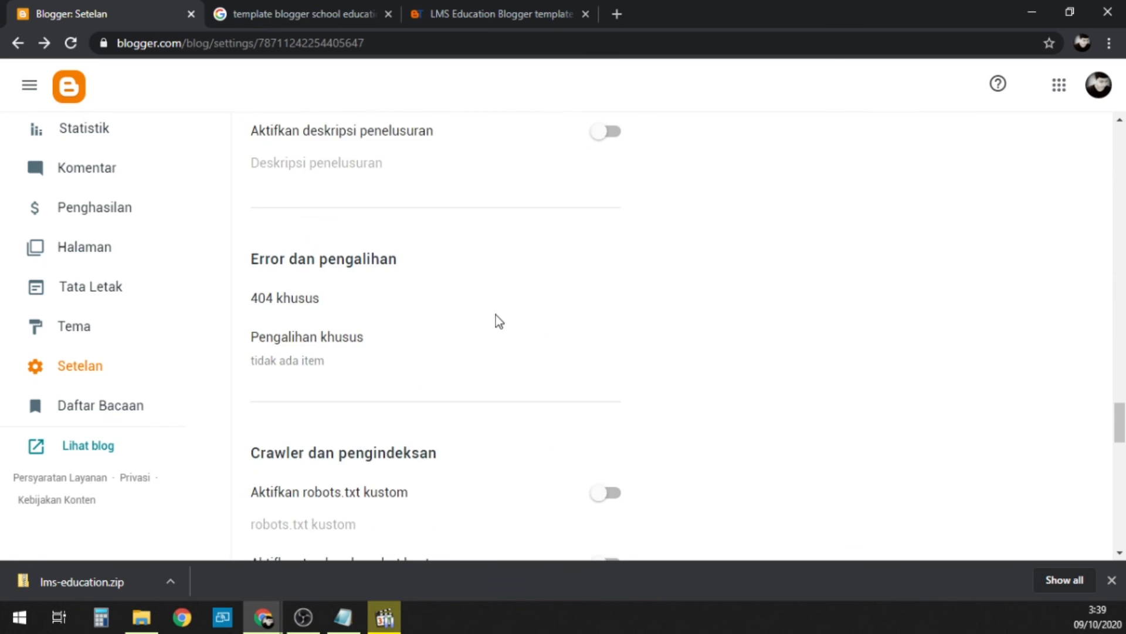
scroll(355, 346, "down", 9)
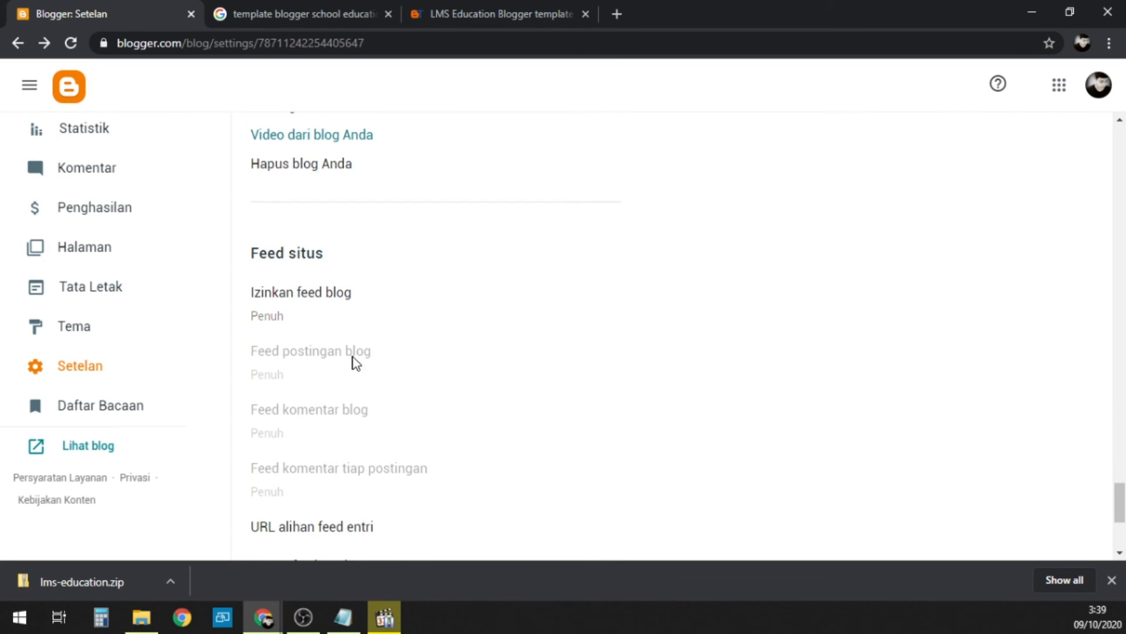
scroll(528, 381, "down", 3)
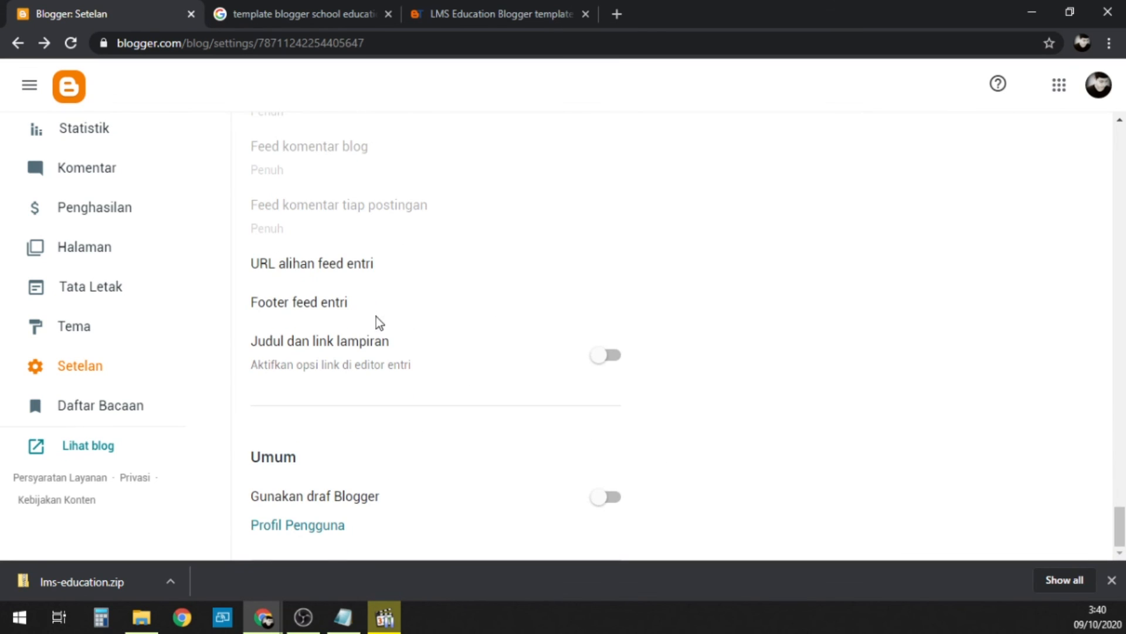